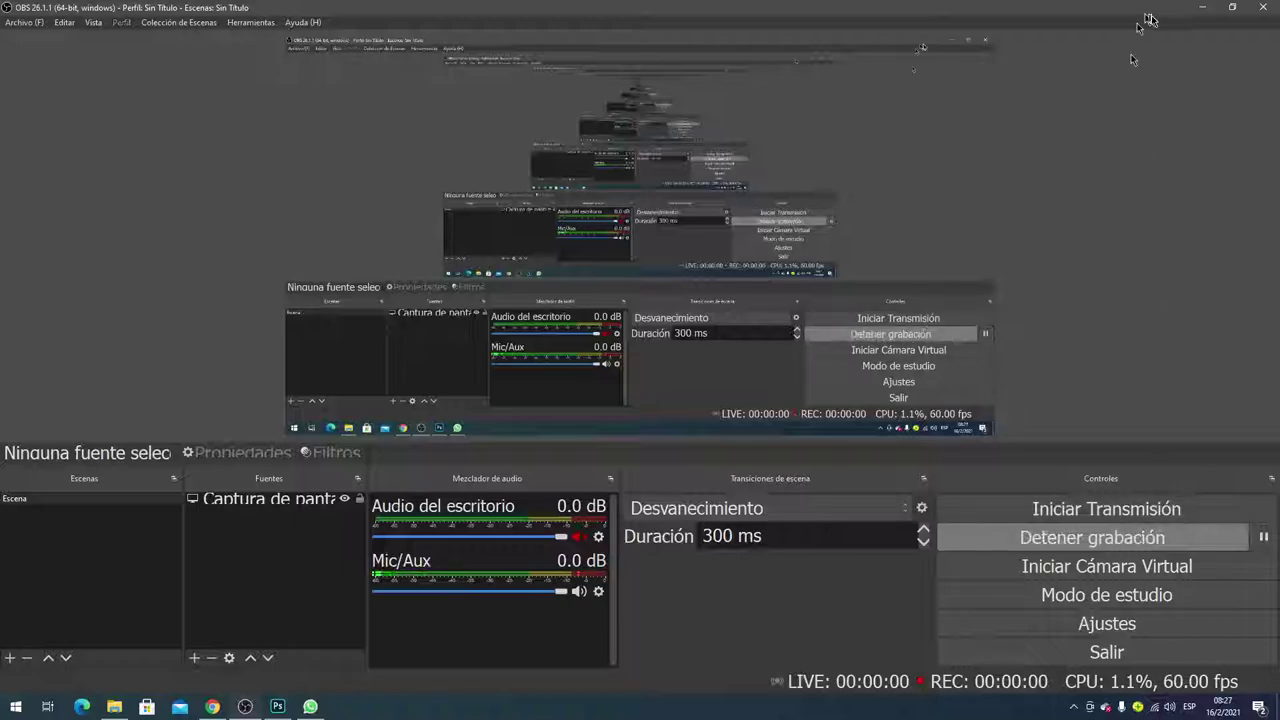
- Start the screen recording and cycle through the document tabs back to the blond man's portrait
{"action": "left_click", "coordinate": [1195, 8]}
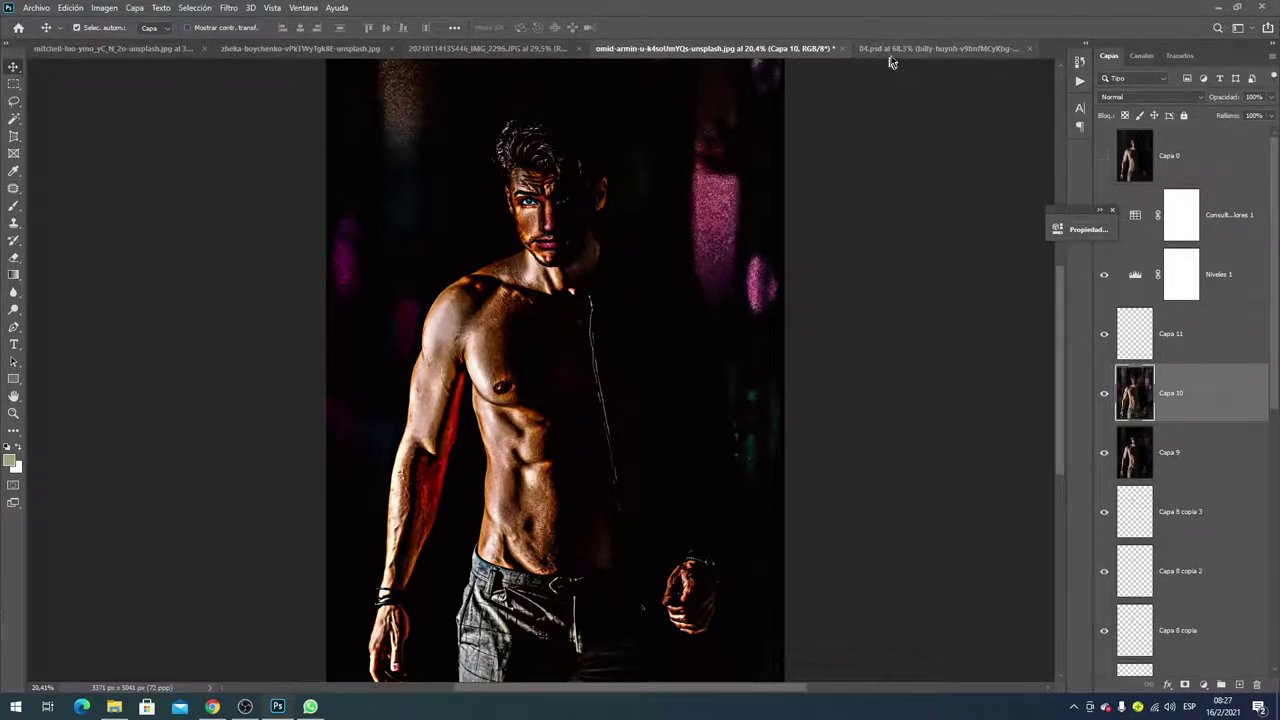
{"action": "left_click", "coordinate": [464, 50]}
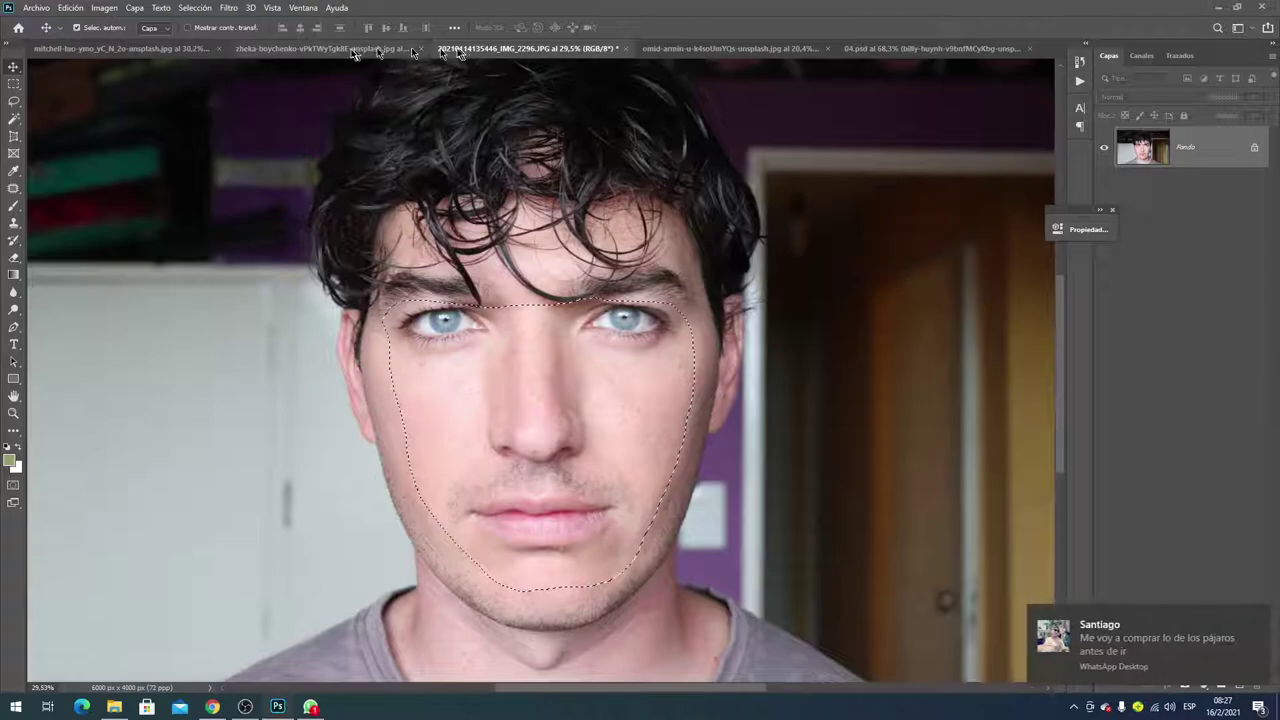
{"action": "left_click", "coordinate": [320, 48]}
{"action": "left_click", "coordinate": [173, 50]}
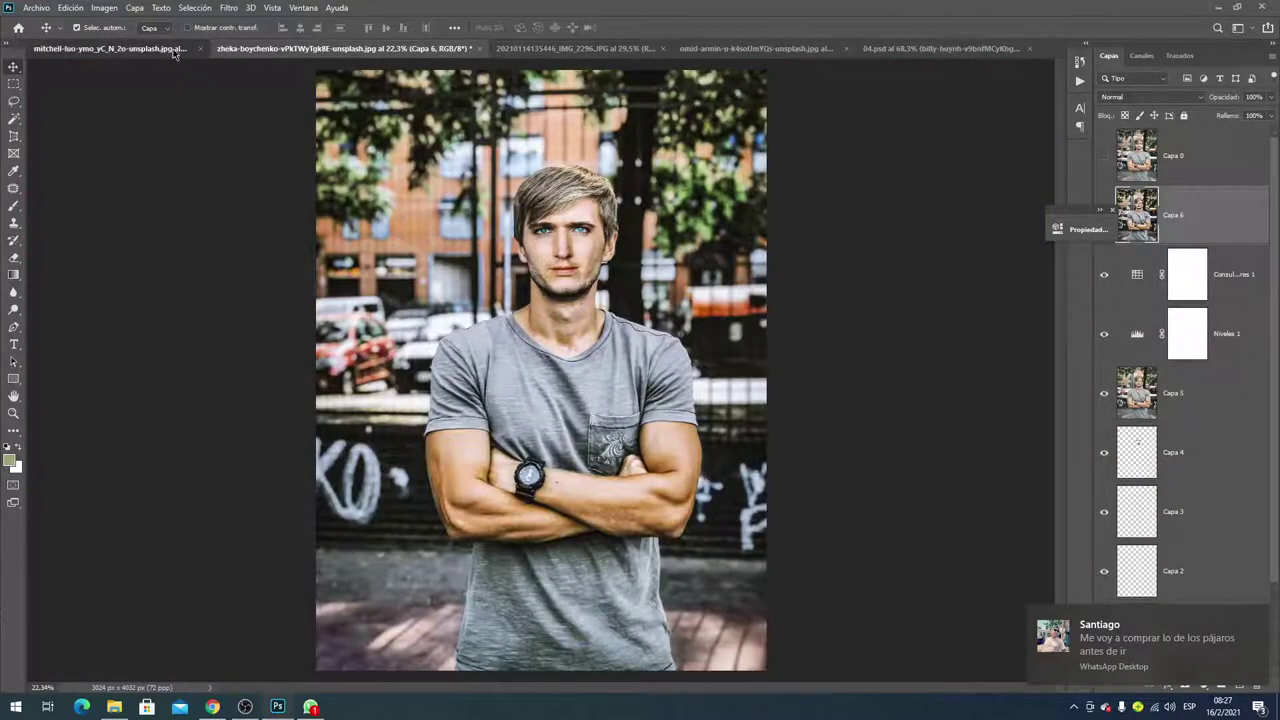
{"action": "left_click", "coordinate": [345, 50]}
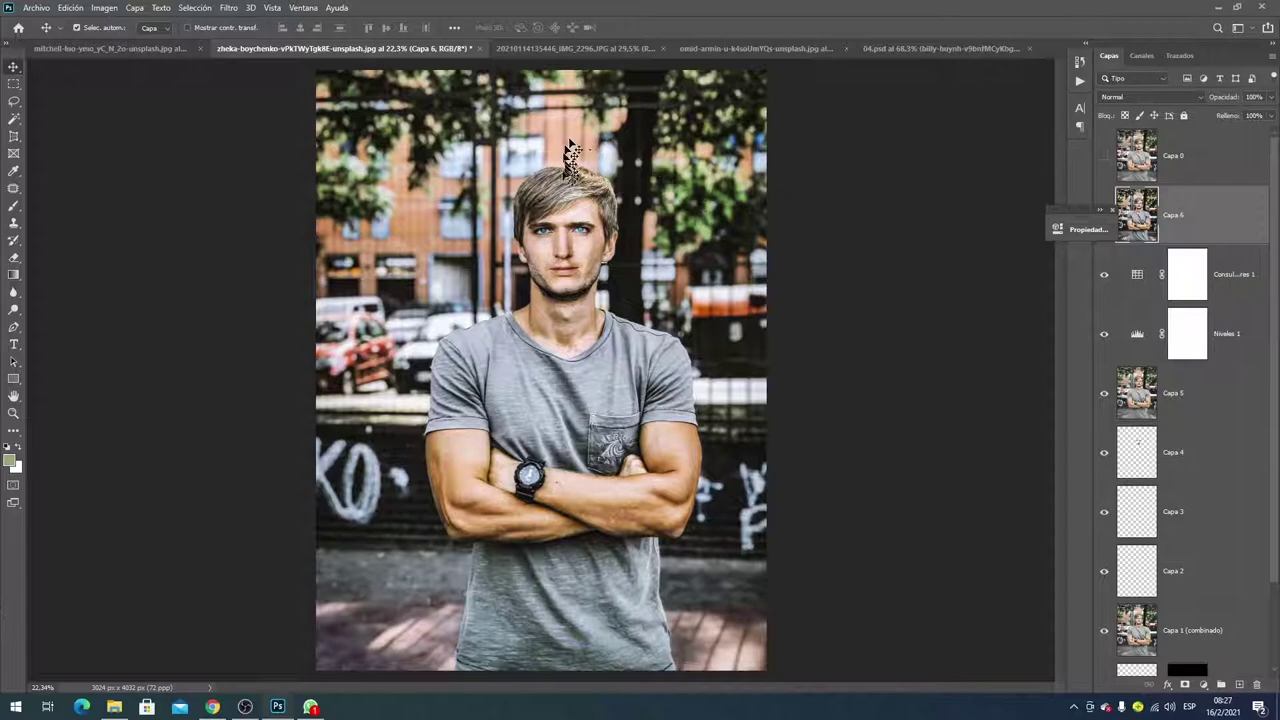
- Select the layers down to Fondo copia, merge them with Ctrl+E, then undo the merge
{"action": "scroll", "coordinate": [575, 180], "scroll_direction": "up", "scroll_amount": 2}
{"action": "scroll", "coordinate": [580, 195], "scroll_direction": "up", "scroll_amount": 2}
{"action": "scroll", "coordinate": [585, 204], "scroll_direction": "up", "scroll_amount": 2}
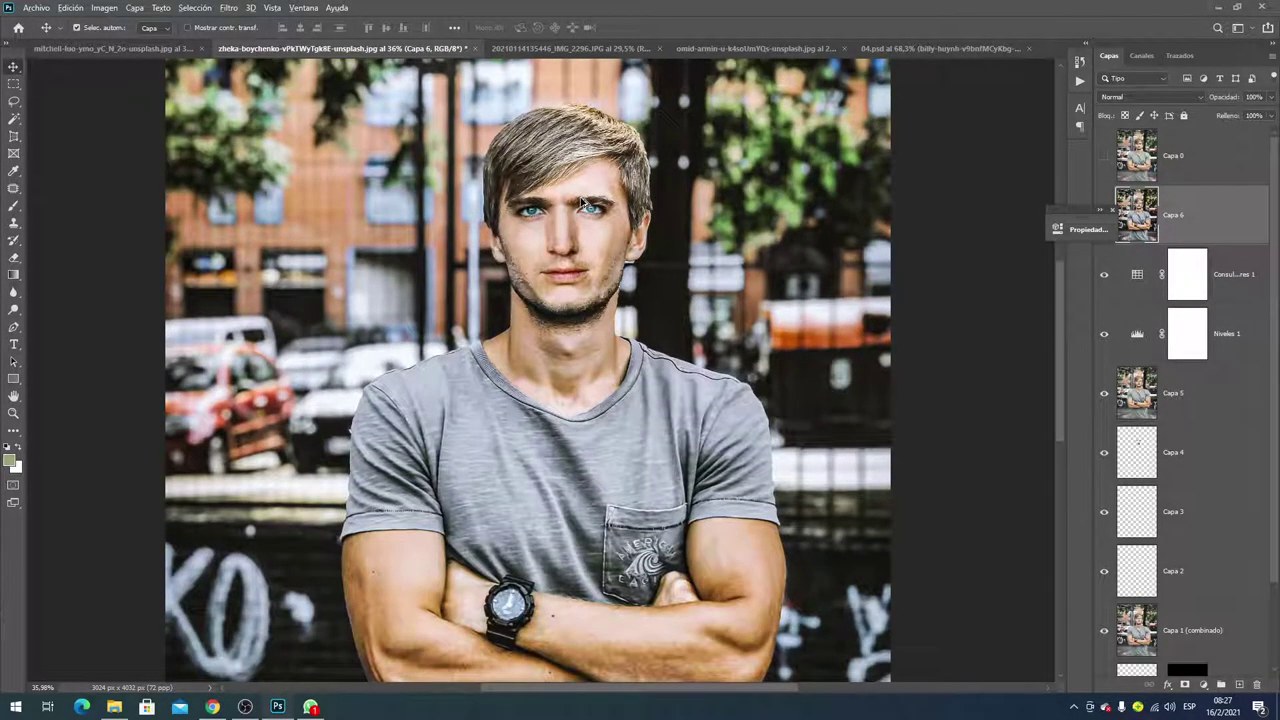
{"action": "scroll", "coordinate": [585, 203], "scroll_direction": "up", "scroll_amount": 1}
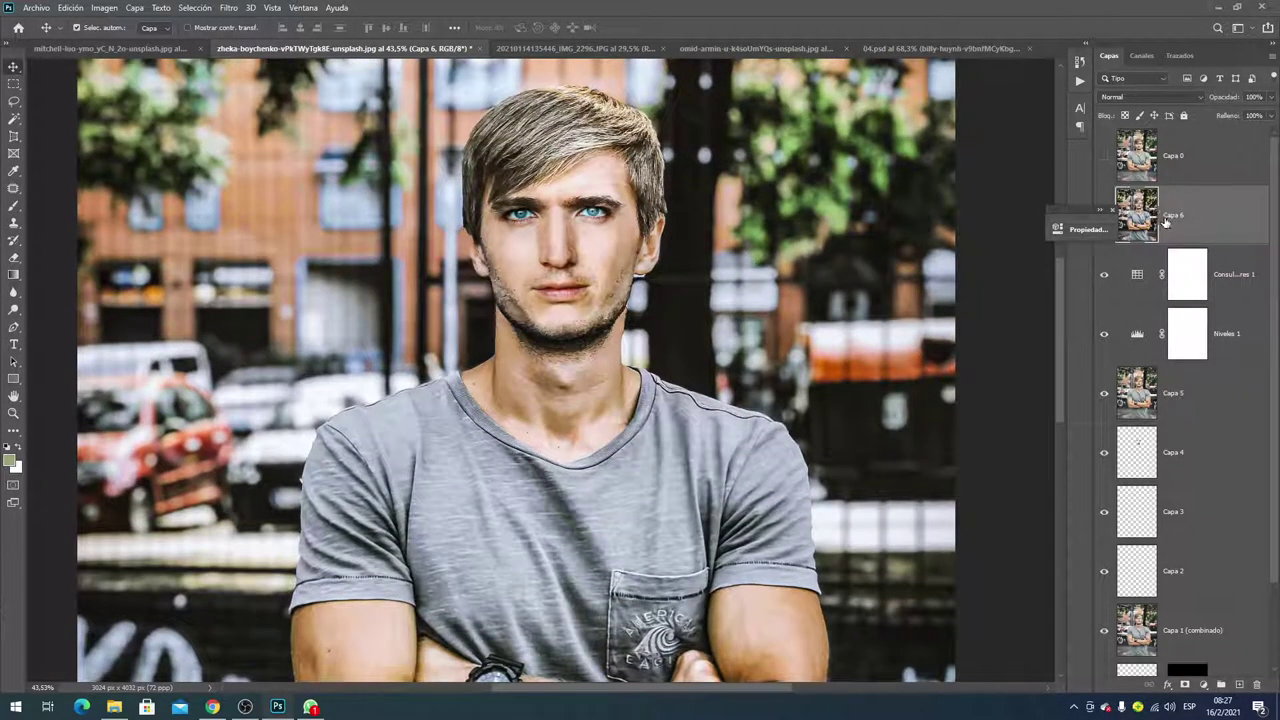
{"action": "scroll", "coordinate": [1195, 420], "scroll_direction": "down", "scroll_amount": 2}
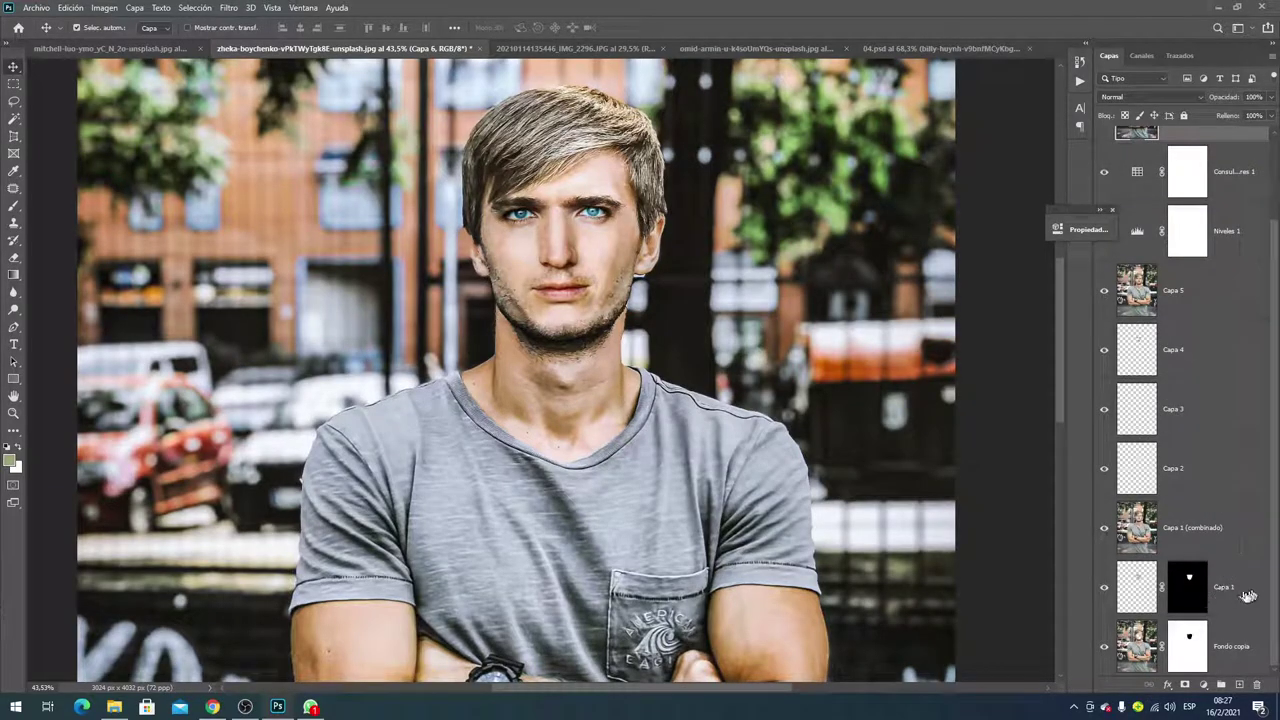
{"action": "left_click", "coordinate": [1231, 651], "text": "shift"}
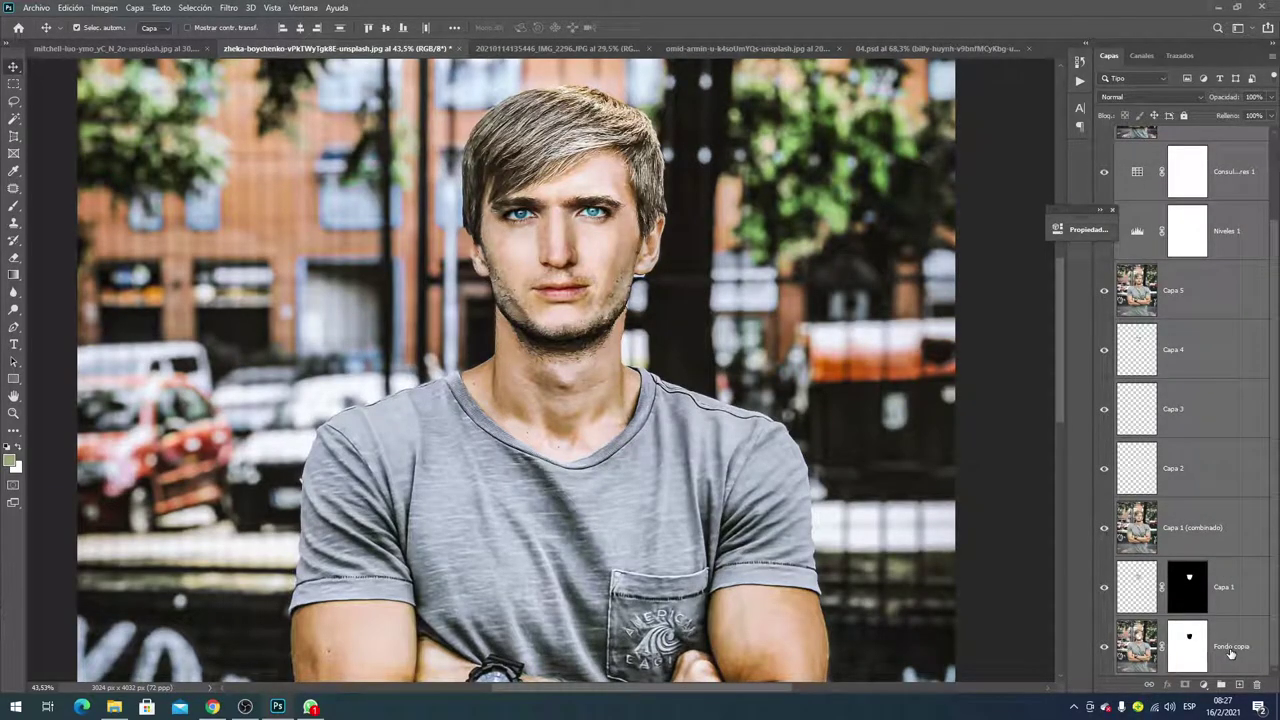
{"action": "key", "text": "ctrl+e"}
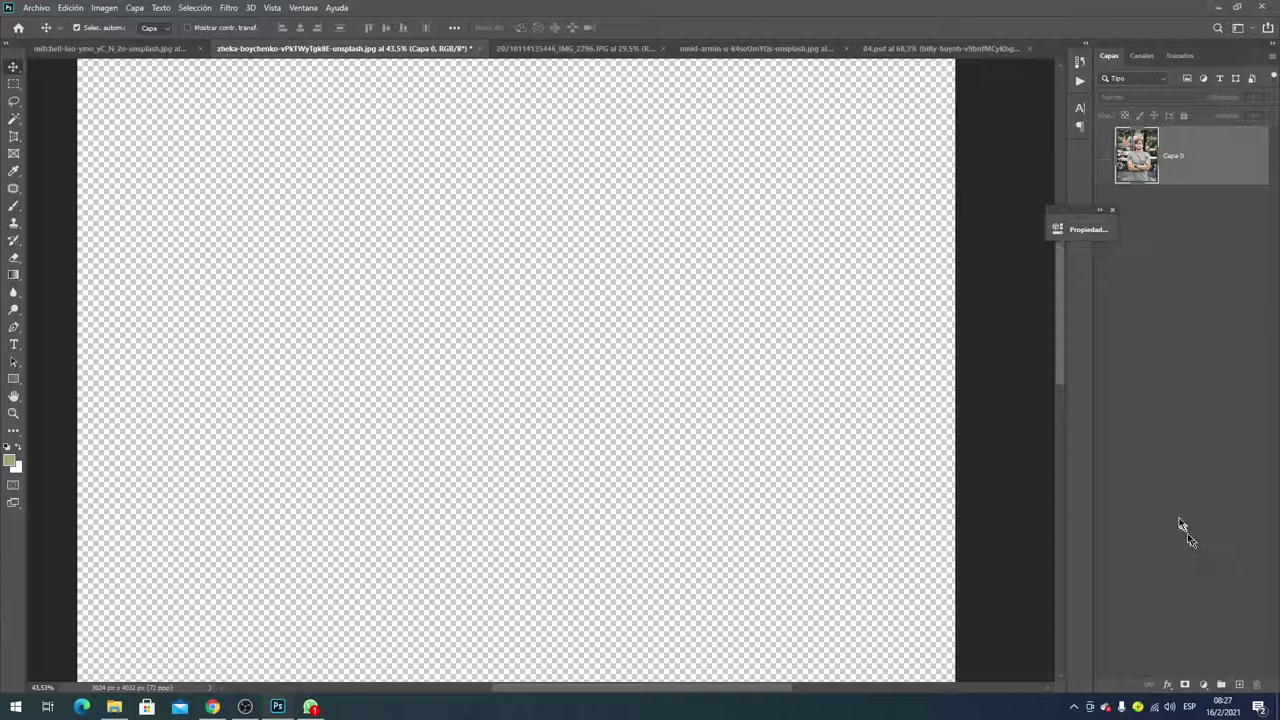
{"action": "key", "text": "ctrl+z"}
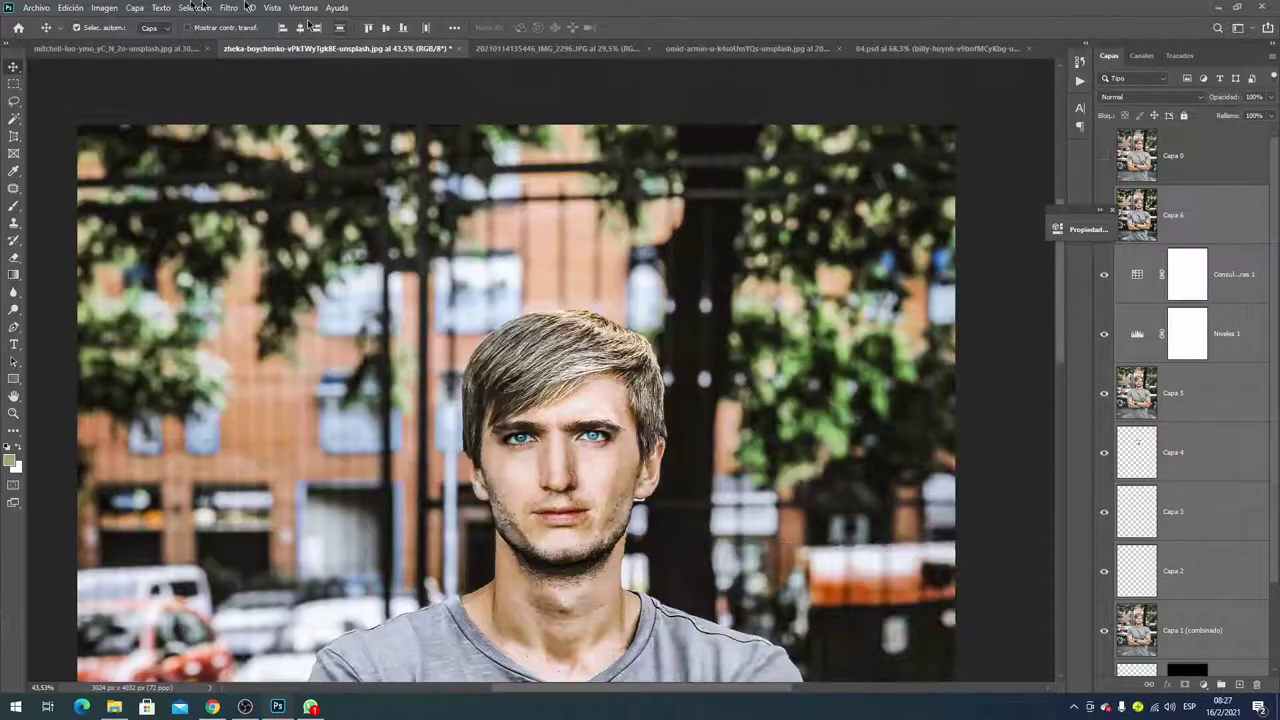
- Open the zheka-boychenko photo from the Descargas folder
{"action": "left_click", "coordinate": [37, 8]}
{"action": "left_click", "coordinate": [44, 34]}
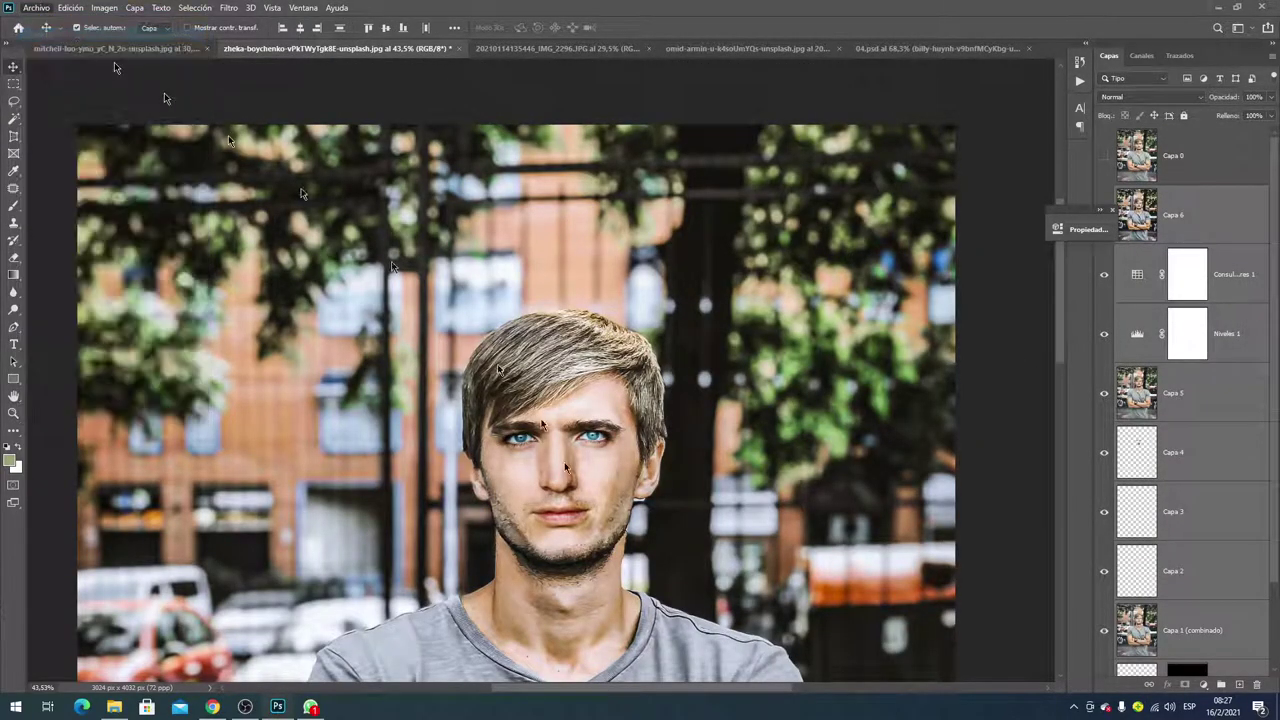
{"action": "mouse_move", "coordinate": [60, 88]}
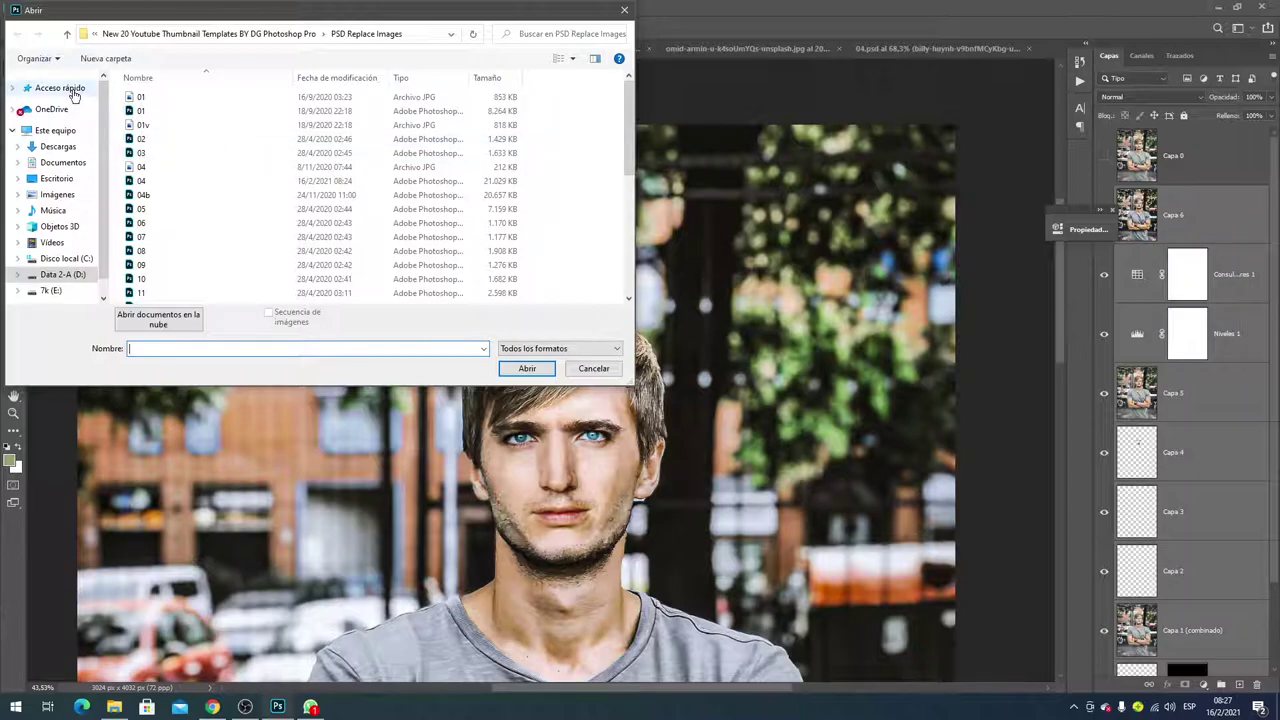
{"action": "left_click", "coordinate": [62, 147]}
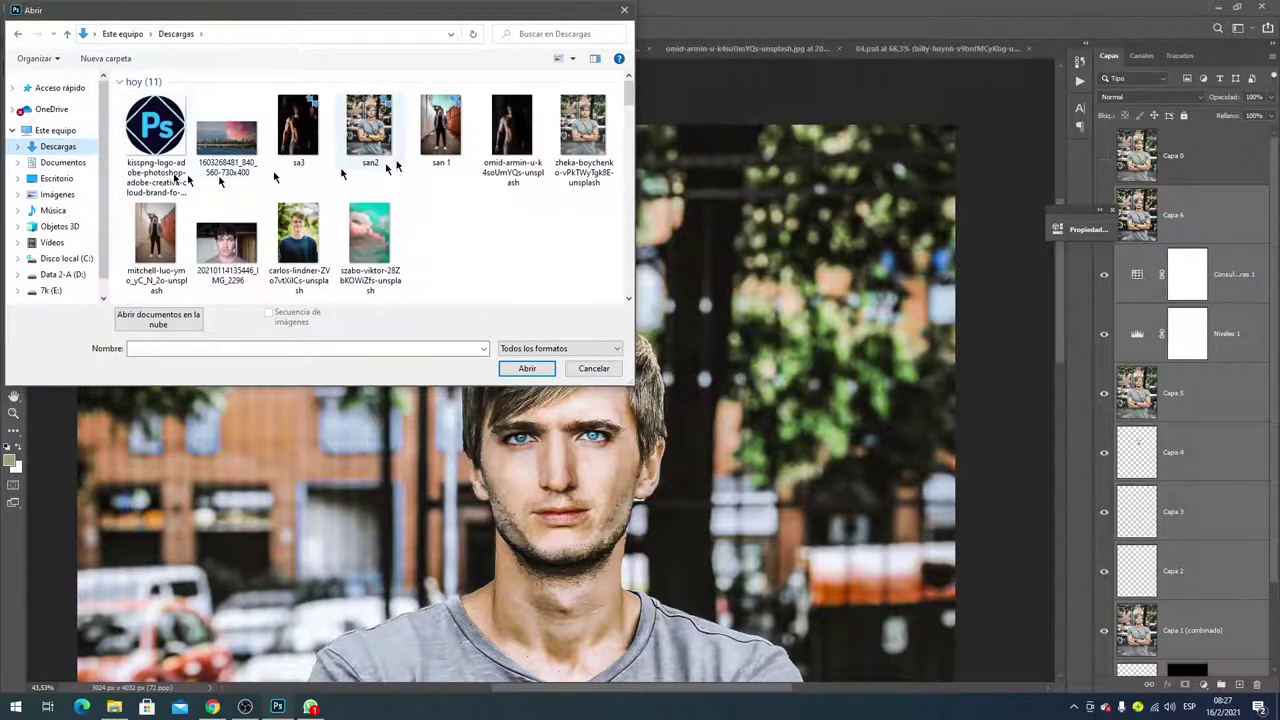
{"action": "double_click", "coordinate": [600, 147]}
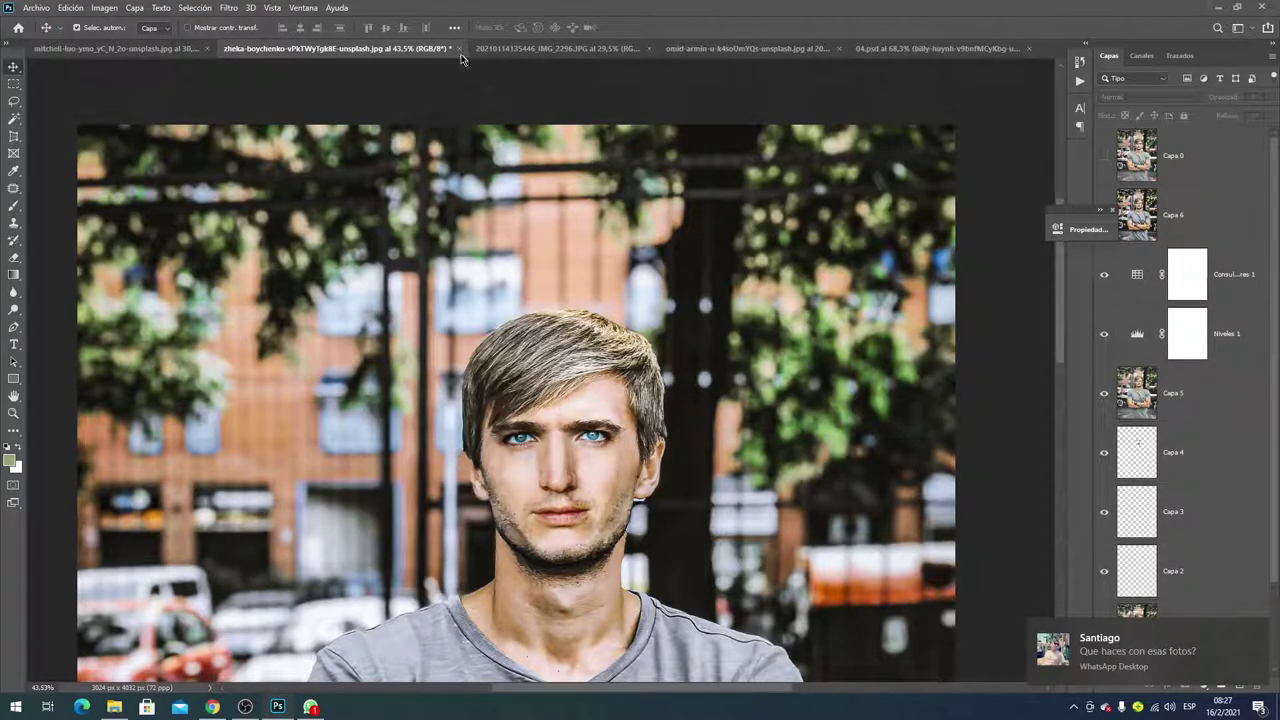
- Close the edited blond-man tab without saving and reopen the original zheka-boychenko JPG
{"action": "left_click", "coordinate": [459, 48]}
{"action": "left_click", "coordinate": [656, 262]}
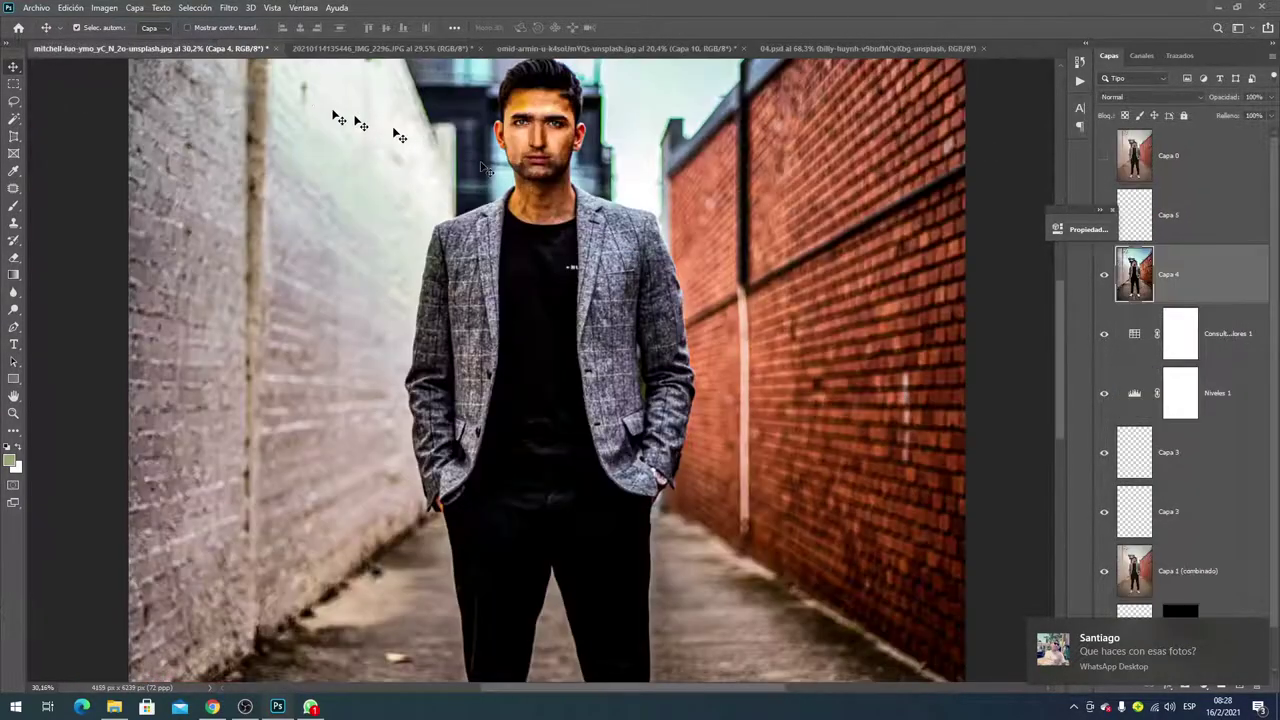
{"action": "left_click", "coordinate": [36, 8]}
{"action": "left_click", "coordinate": [45, 38]}
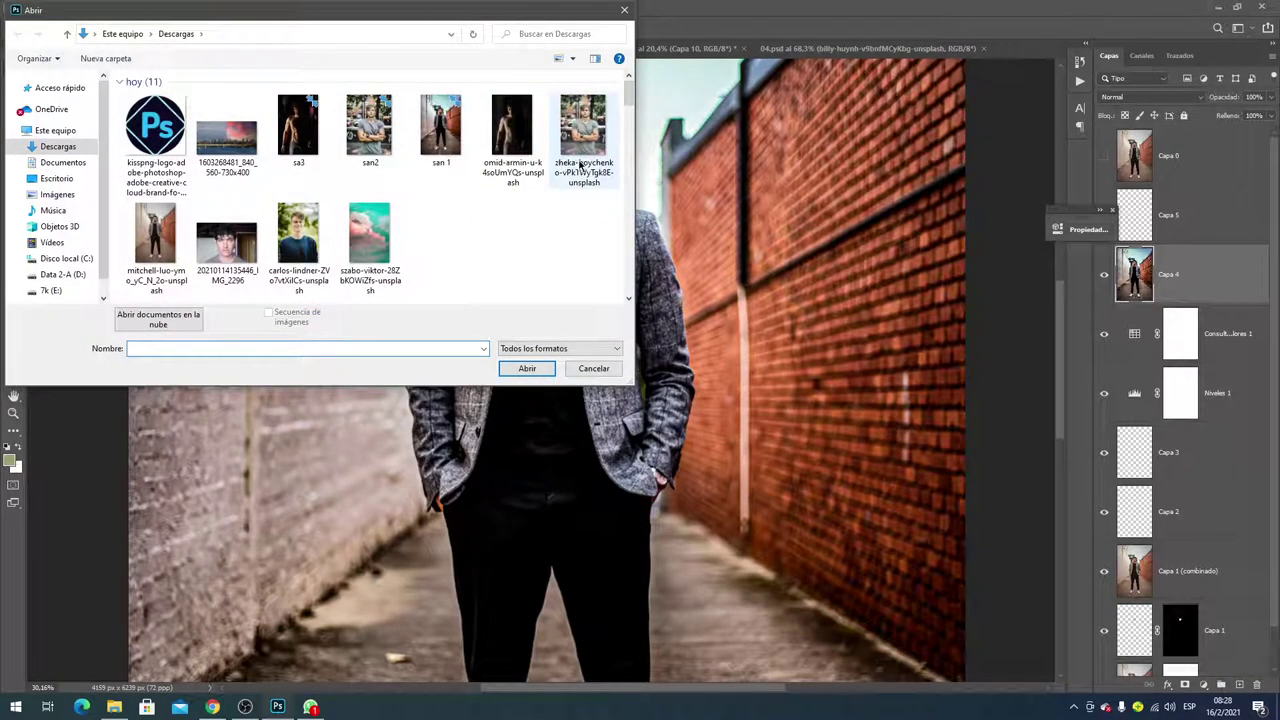
{"action": "double_click", "coordinate": [580, 164]}
{"action": "left_click", "coordinate": [688, 324]}
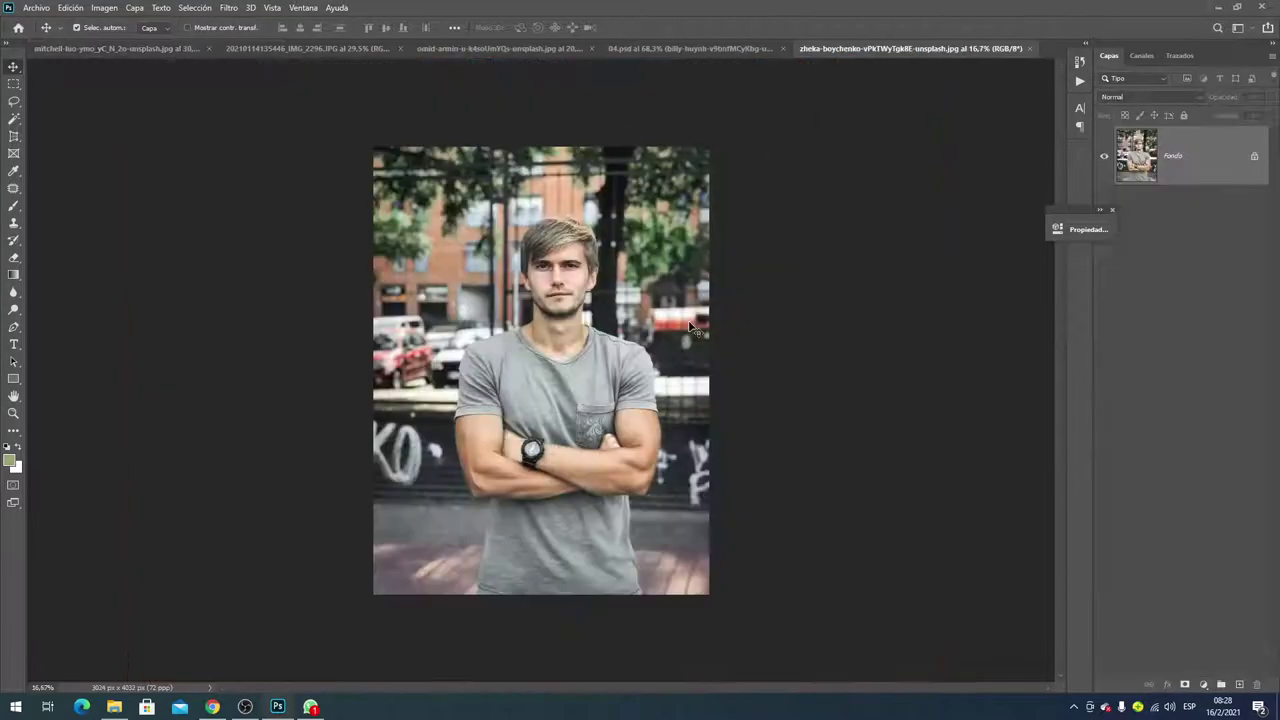
{"action": "key", "text": "ctrl+0"}
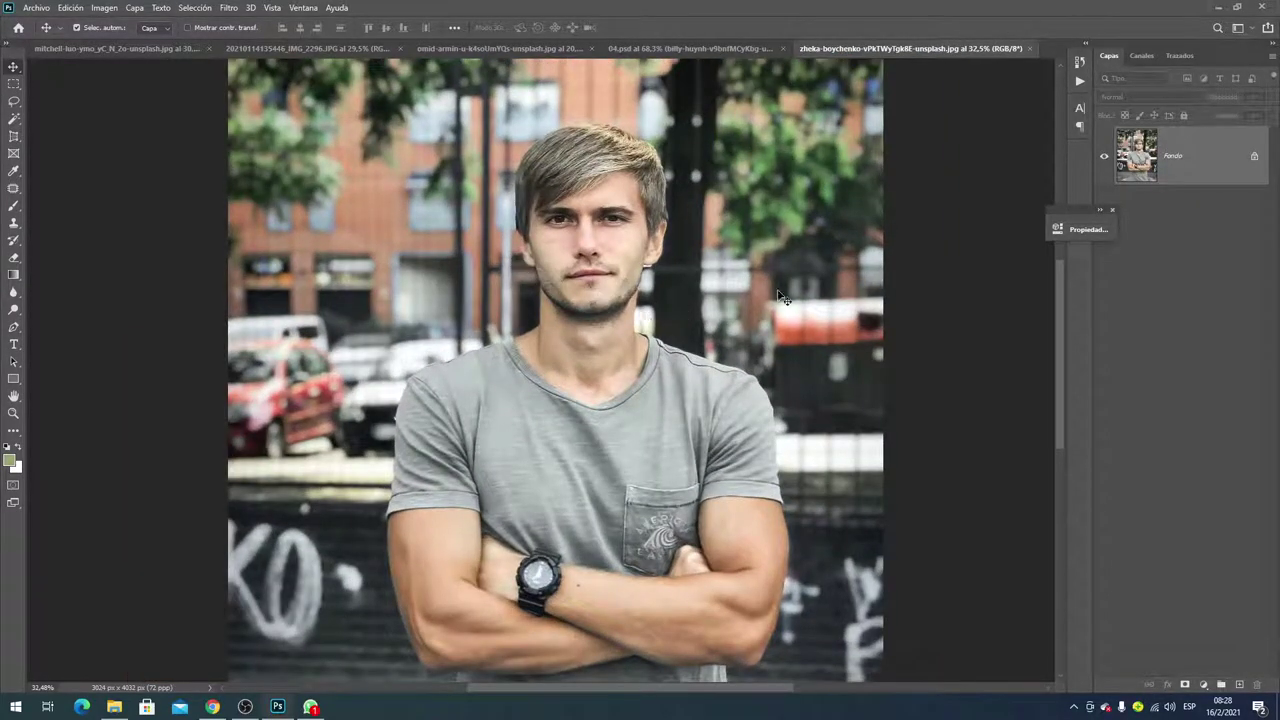
{"action": "scroll", "coordinate": [783, 297], "scroll_direction": "up", "scroll_amount": 2}
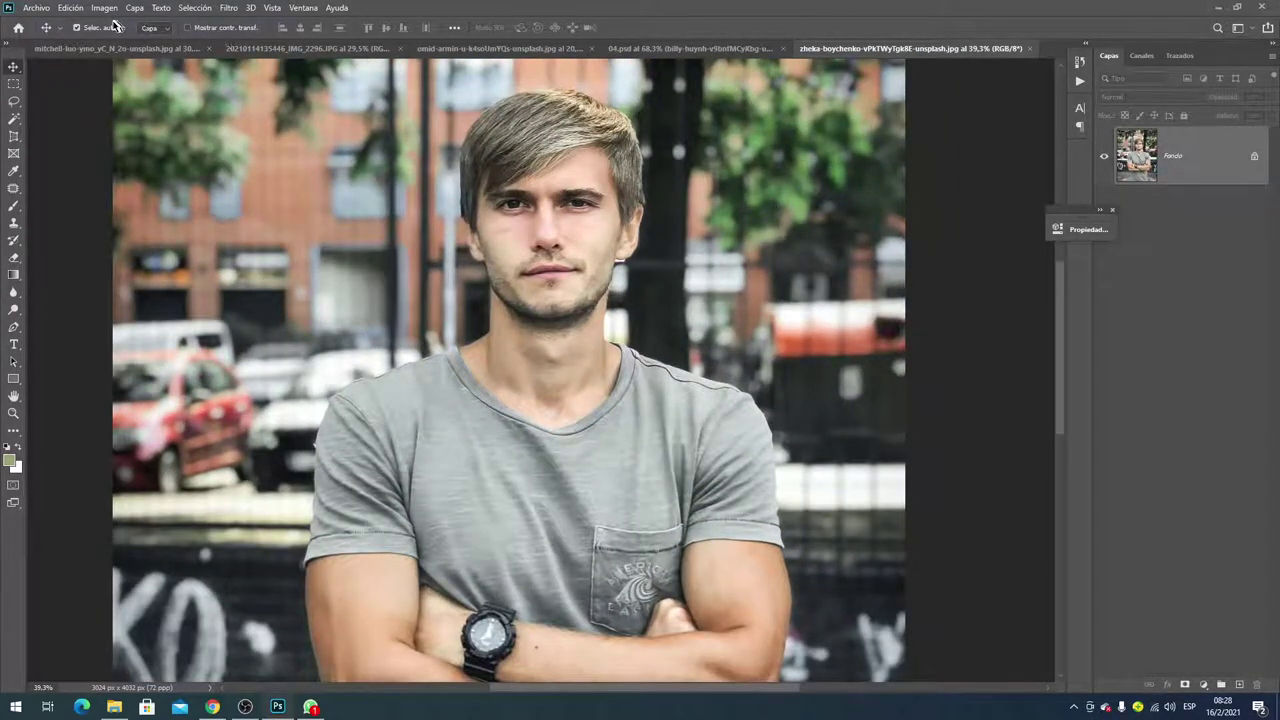
- In the IMG_2296 photo, clear the existing selection and choose the plain Lasso tool
{"action": "left_click", "coordinate": [287, 48]}
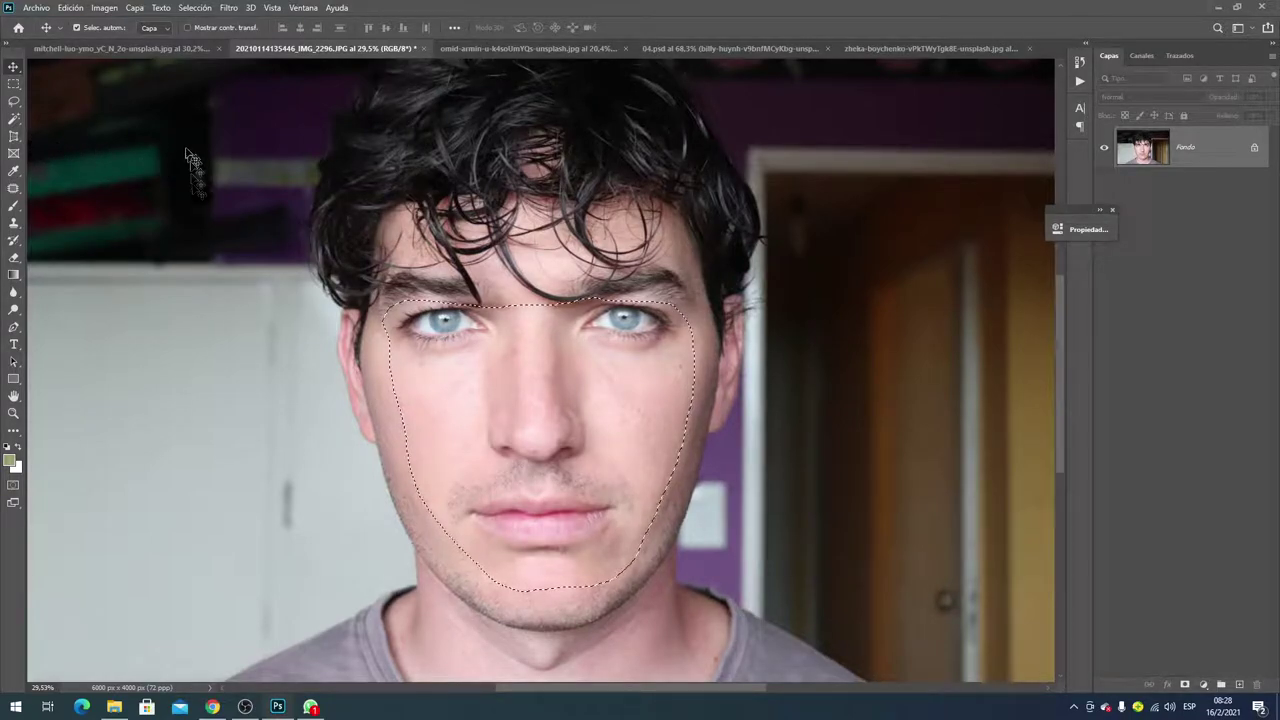
{"action": "key", "text": "ctrl+d"}
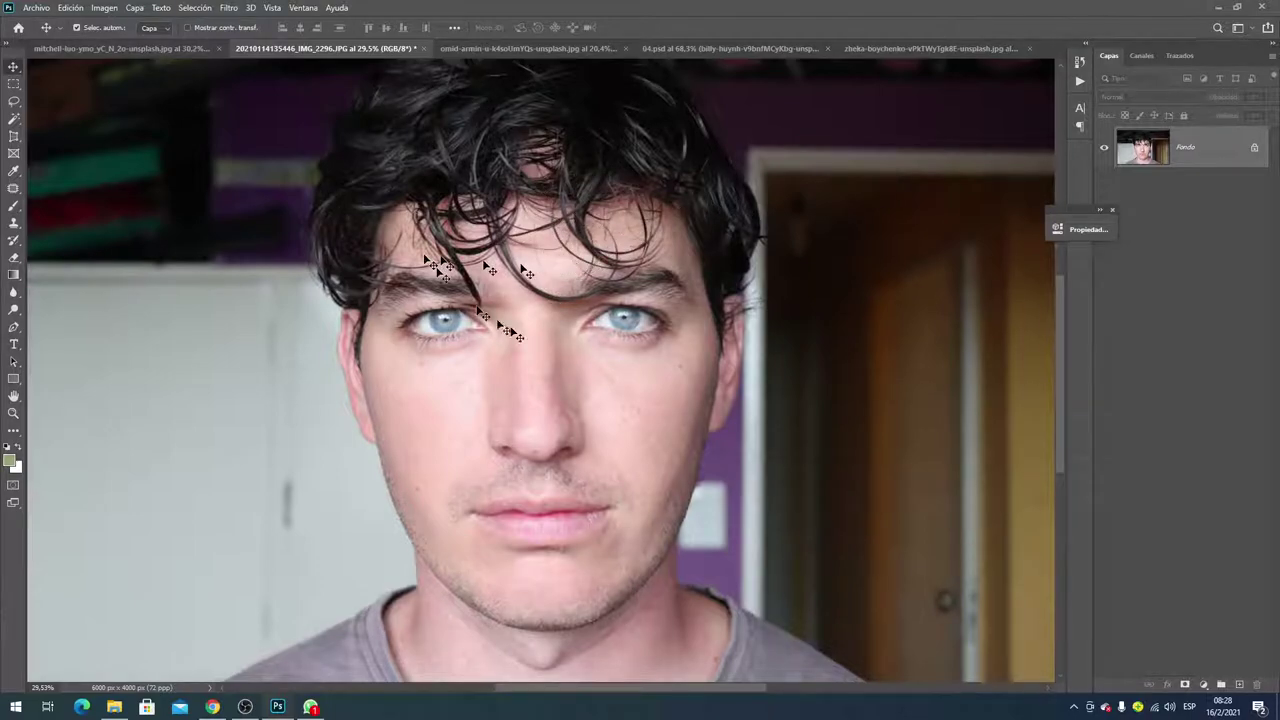
{"action": "left_click", "coordinate": [16, 103]}
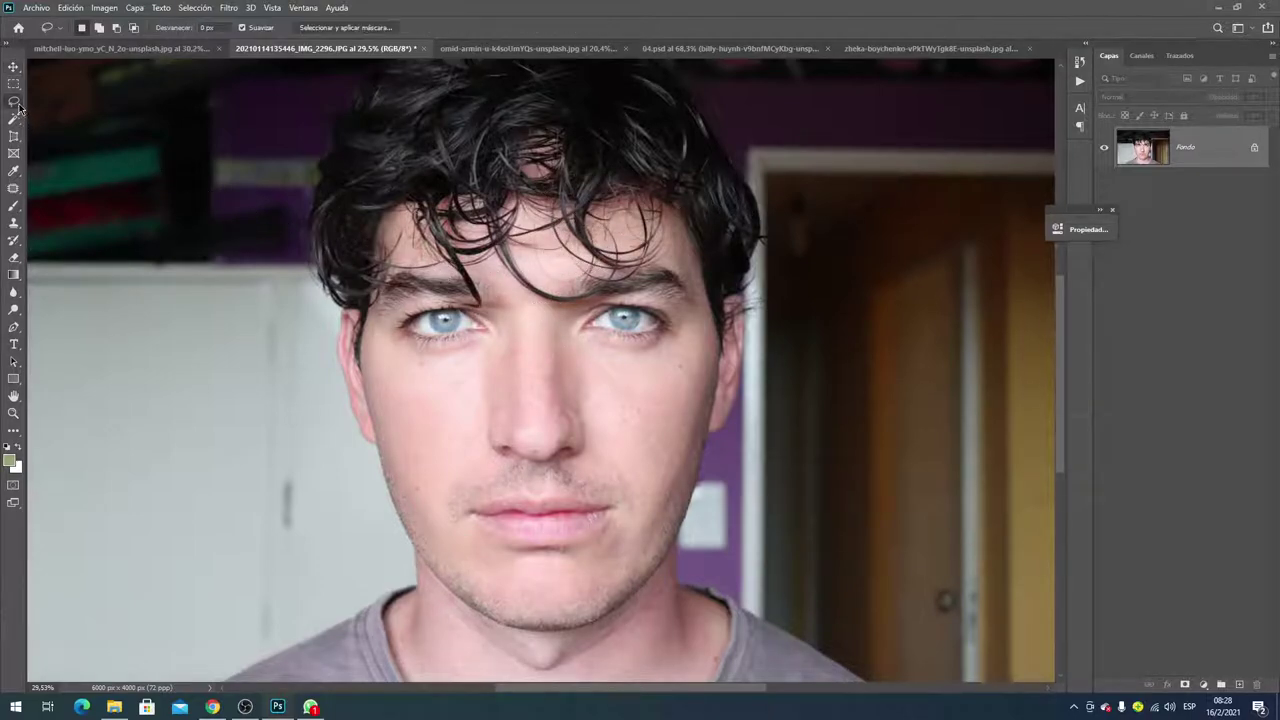
{"action": "right_click", "coordinate": [22, 104]}
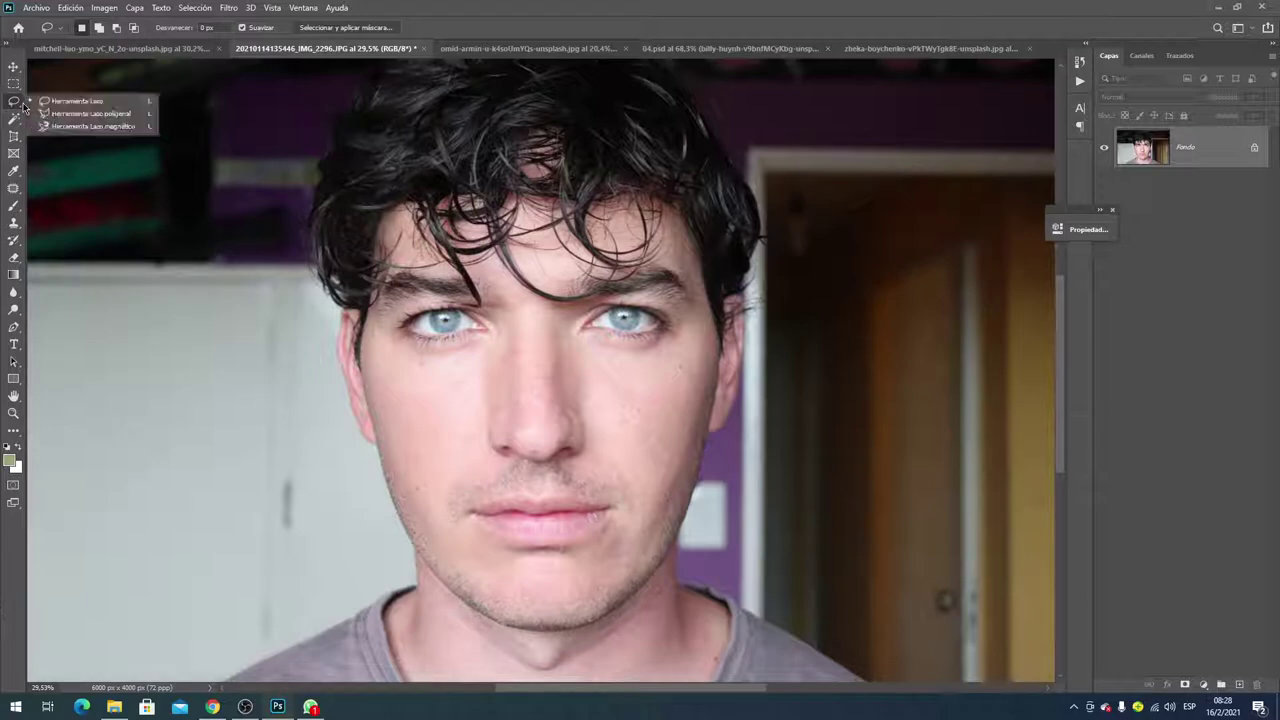
{"action": "left_click", "coordinate": [77, 101]}
- Trace a freehand selection around the dark-haired man's face from brows to chin
{"action": "left_click_drag", "start_coordinate": [445, 318], "coordinate": [410, 312]}
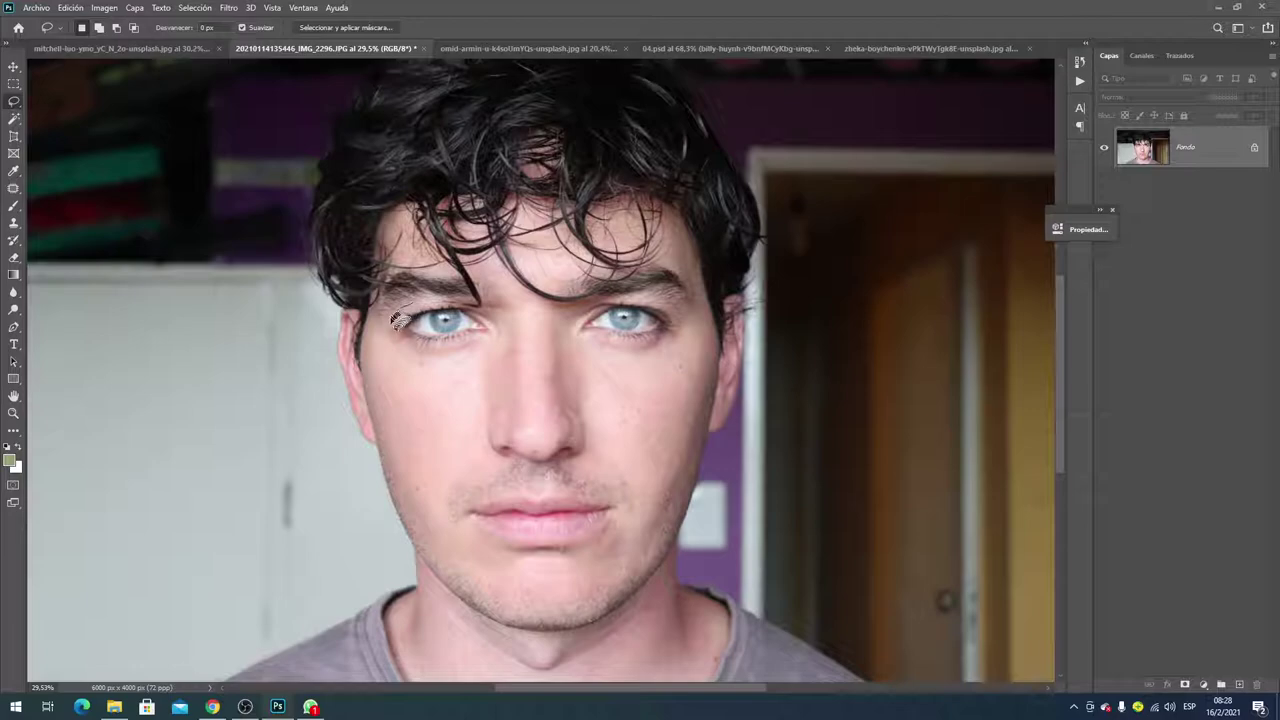
{"action": "mouse_move", "coordinate": [390, 338]}
{"action": "left_mouse_down"}
{"action": "mouse_move", "coordinate": [386, 366]}
{"action": "mouse_move", "coordinate": [452, 548]}
{"action": "mouse_move", "coordinate": [552, 575]}
{"action": "mouse_move", "coordinate": [632, 547]}
{"action": "mouse_move", "coordinate": [666, 509]}
{"action": "mouse_move", "coordinate": [695, 345]}
{"action": "left_mouse_up"}
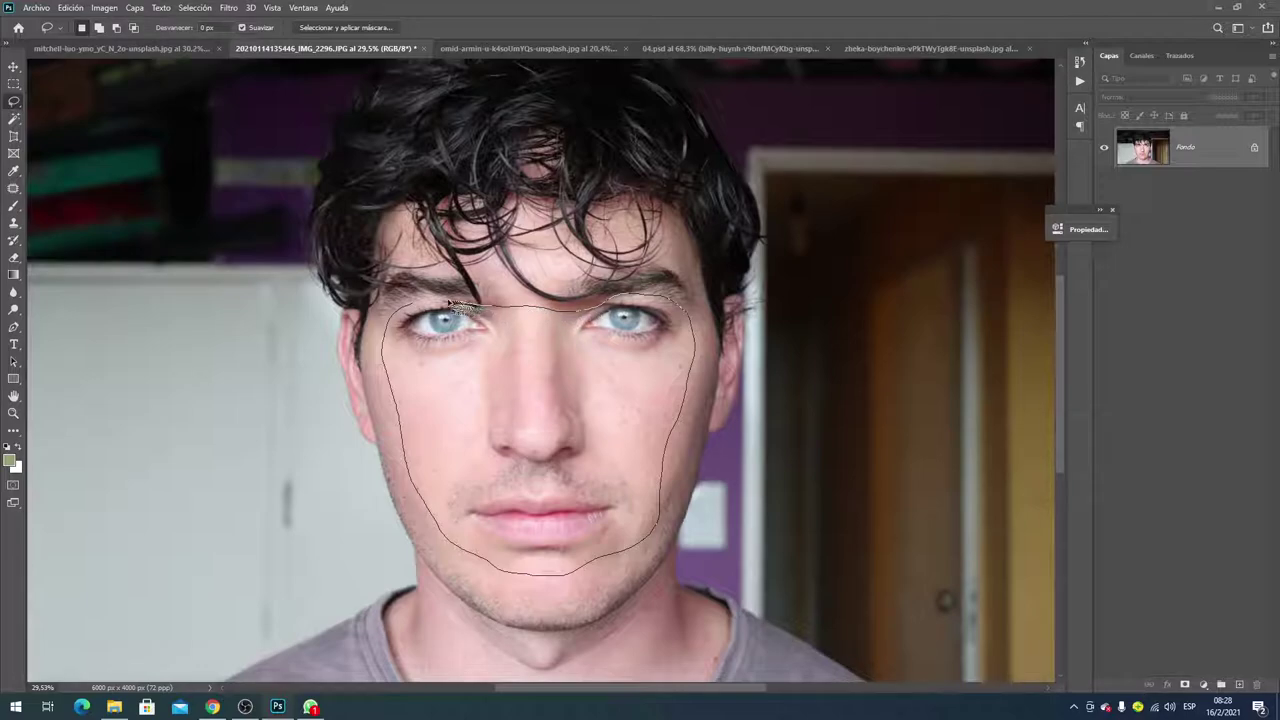
{"action": "left_click_drag", "start_coordinate": [432, 304], "coordinate": [430, 305]}
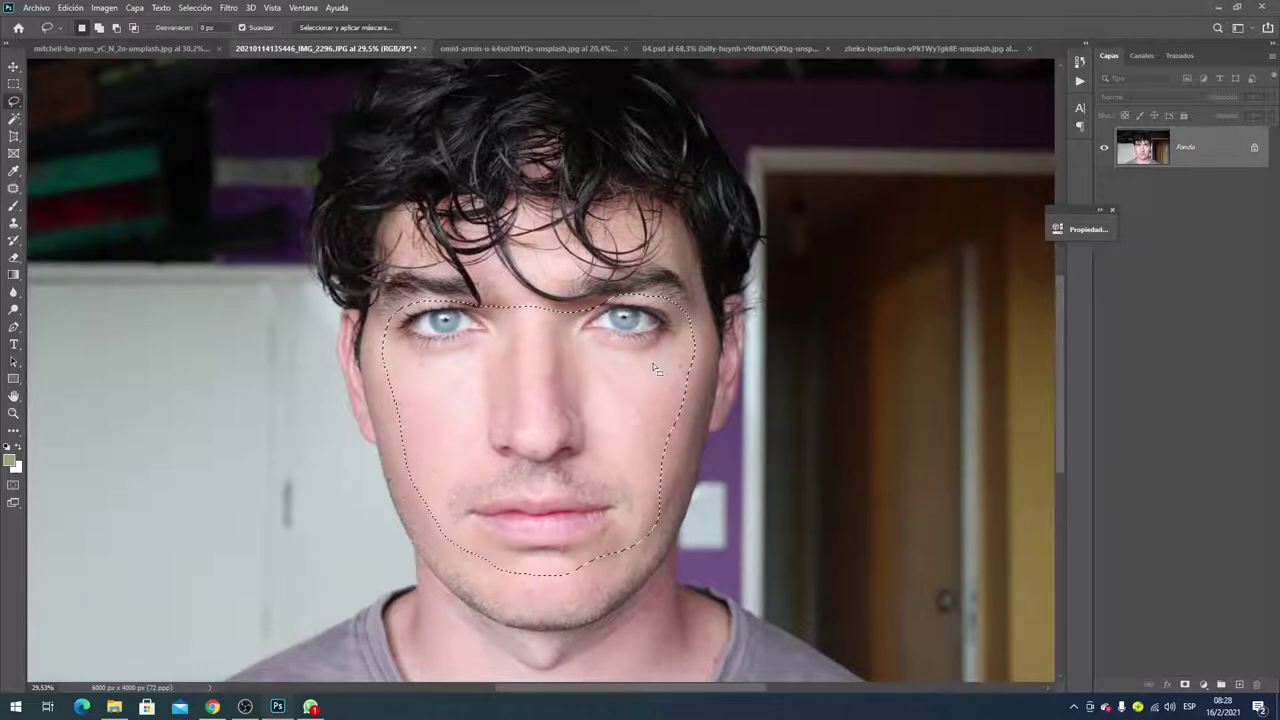
- Copy the selected face and paste it as new layer Capa 1 into the blond man's portrait
{"action": "left_click", "coordinate": [70, 7]}
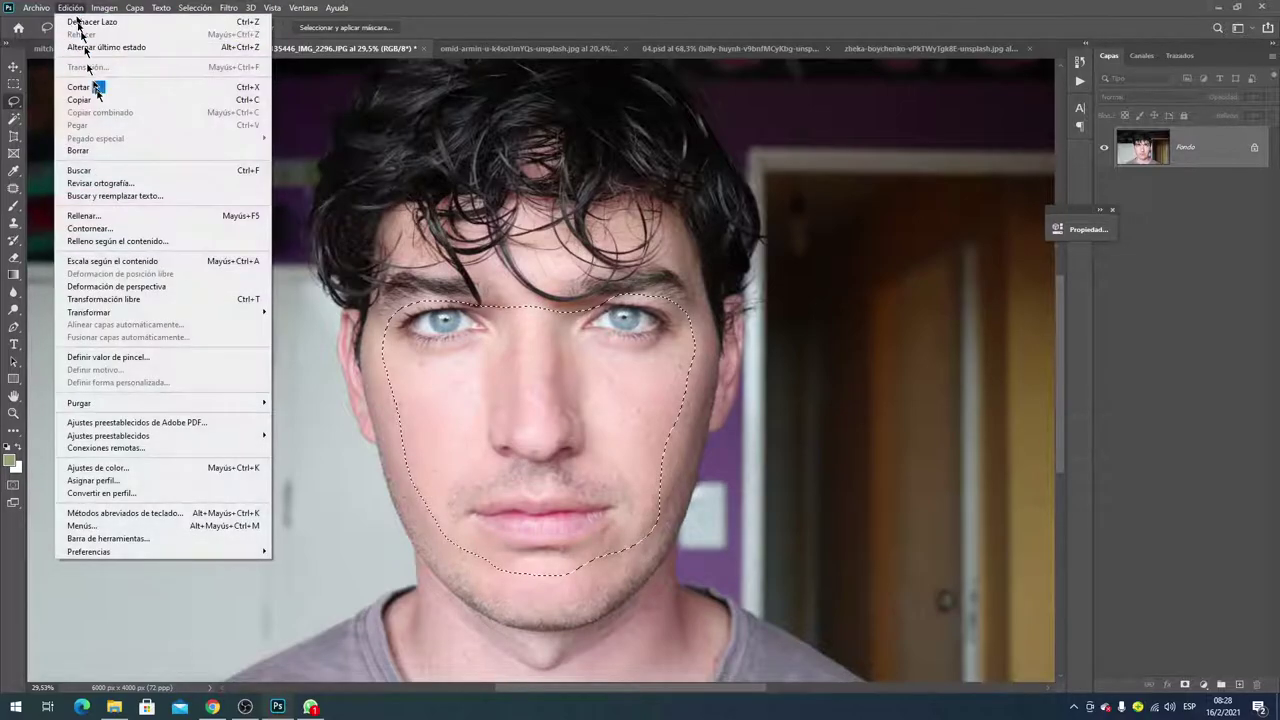
{"action": "left_click", "coordinate": [103, 101]}
{"action": "left_click", "coordinate": [550, 48]}
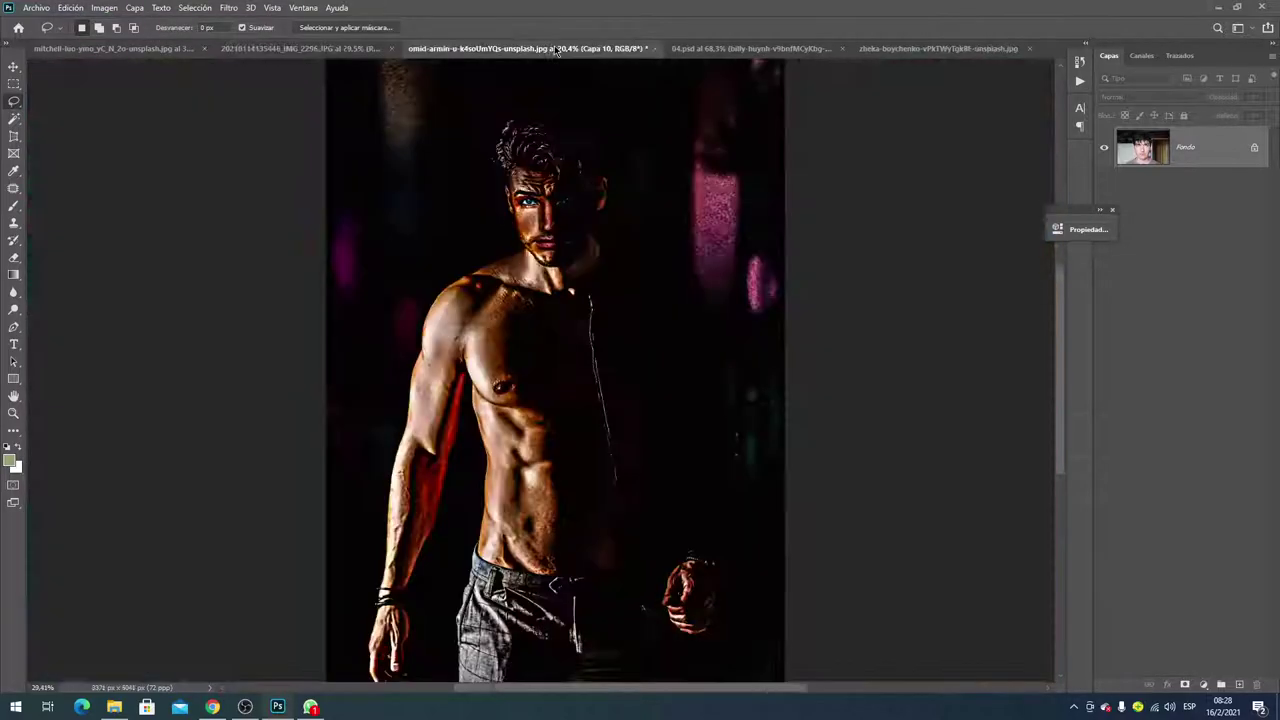
{"action": "left_click", "coordinate": [750, 48]}
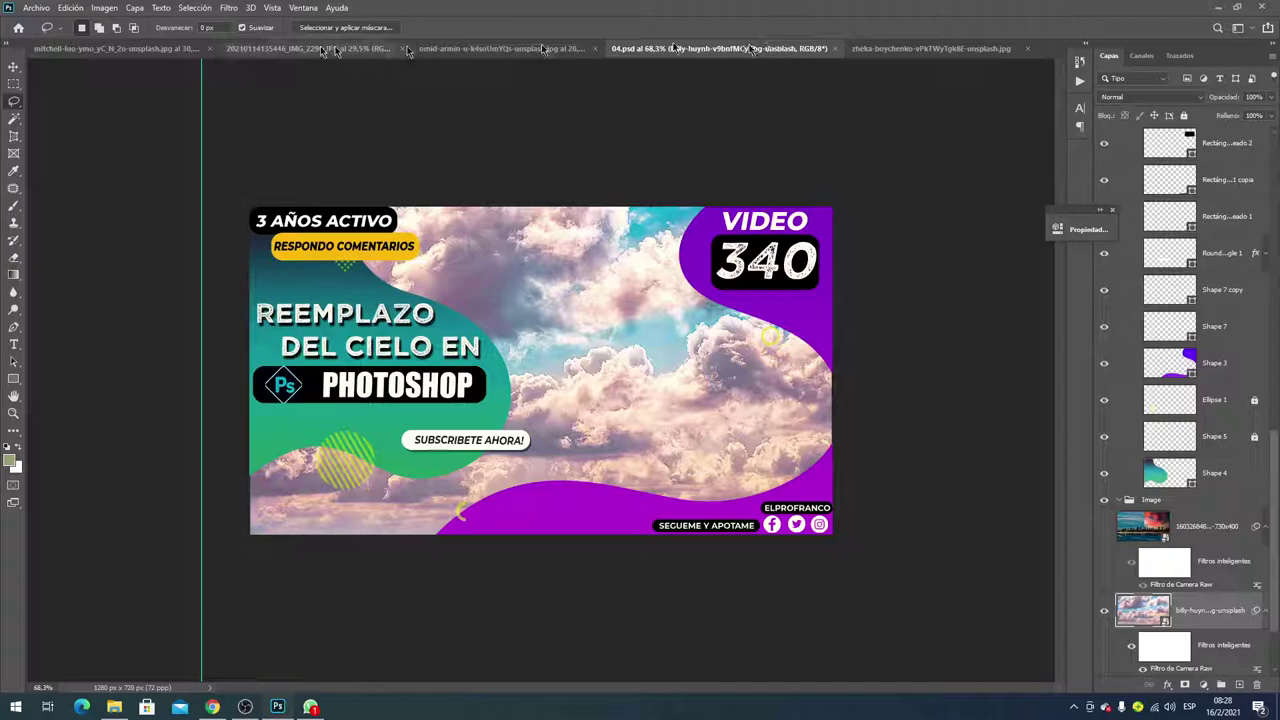
{"action": "left_click", "coordinate": [930, 48]}
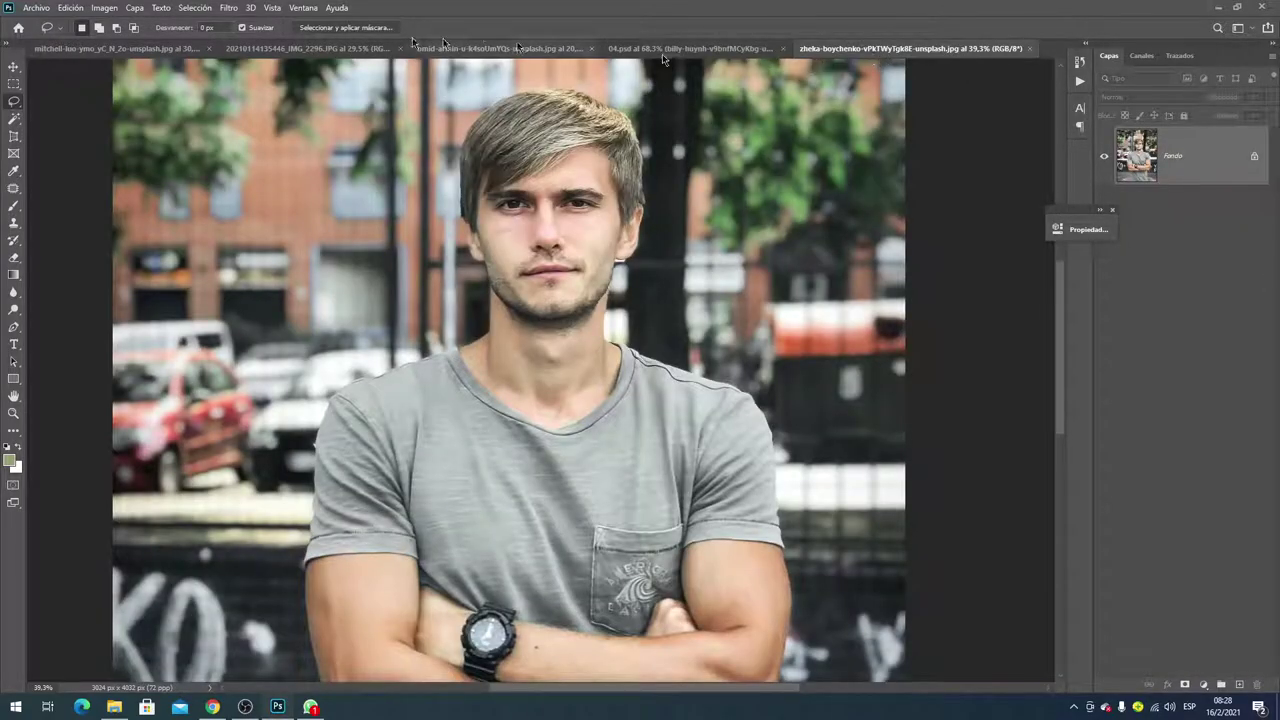
{"action": "left_click", "coordinate": [72, 8]}
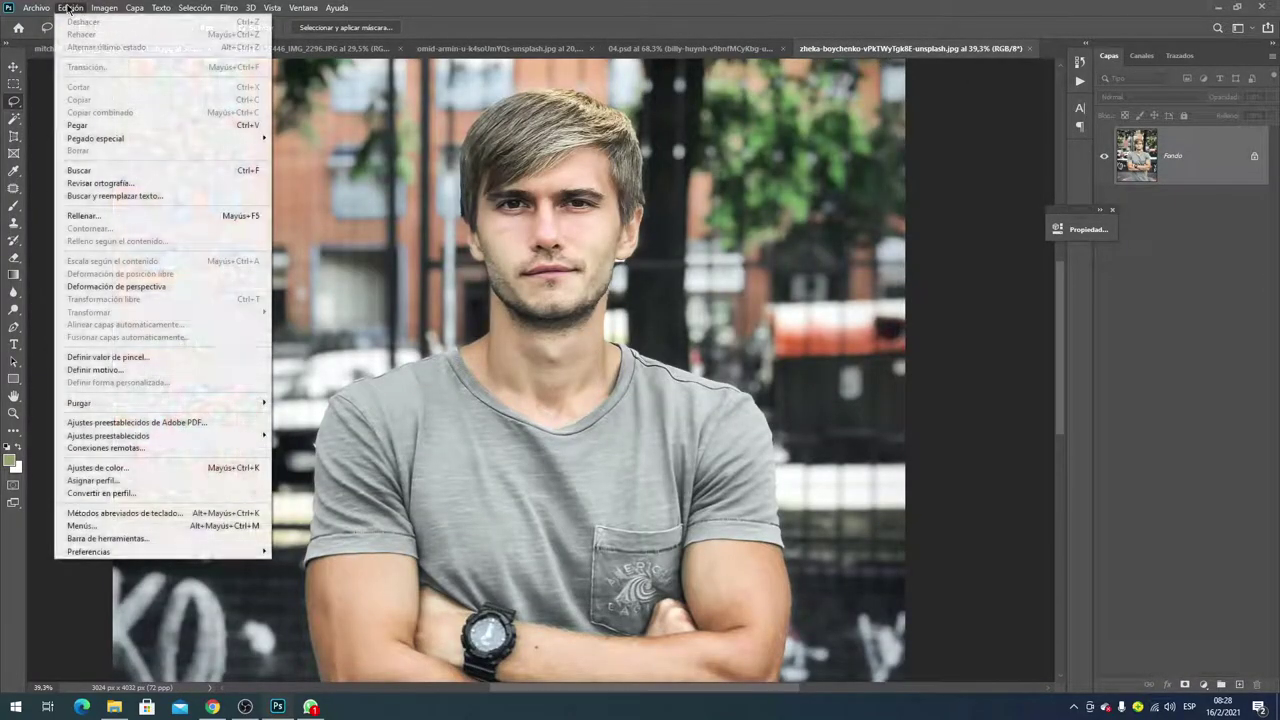
{"action": "left_click", "coordinate": [100, 130]}
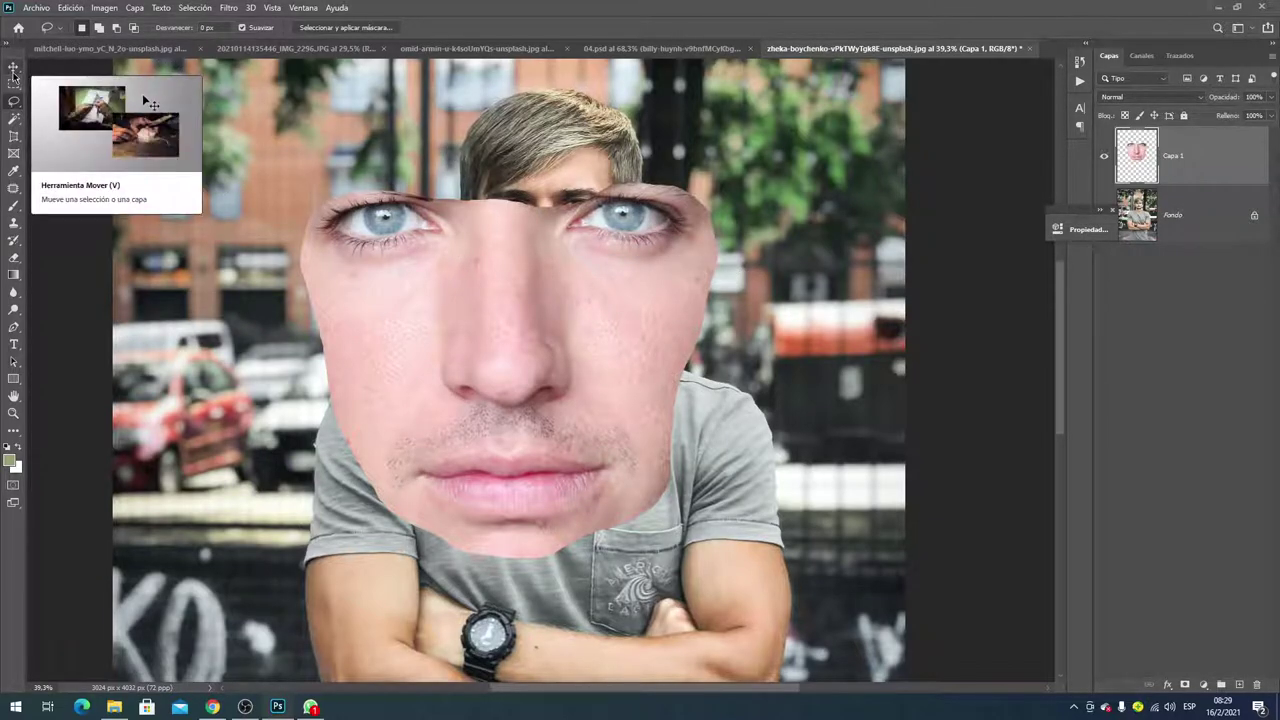
{"action": "left_click", "coordinate": [13, 67]}
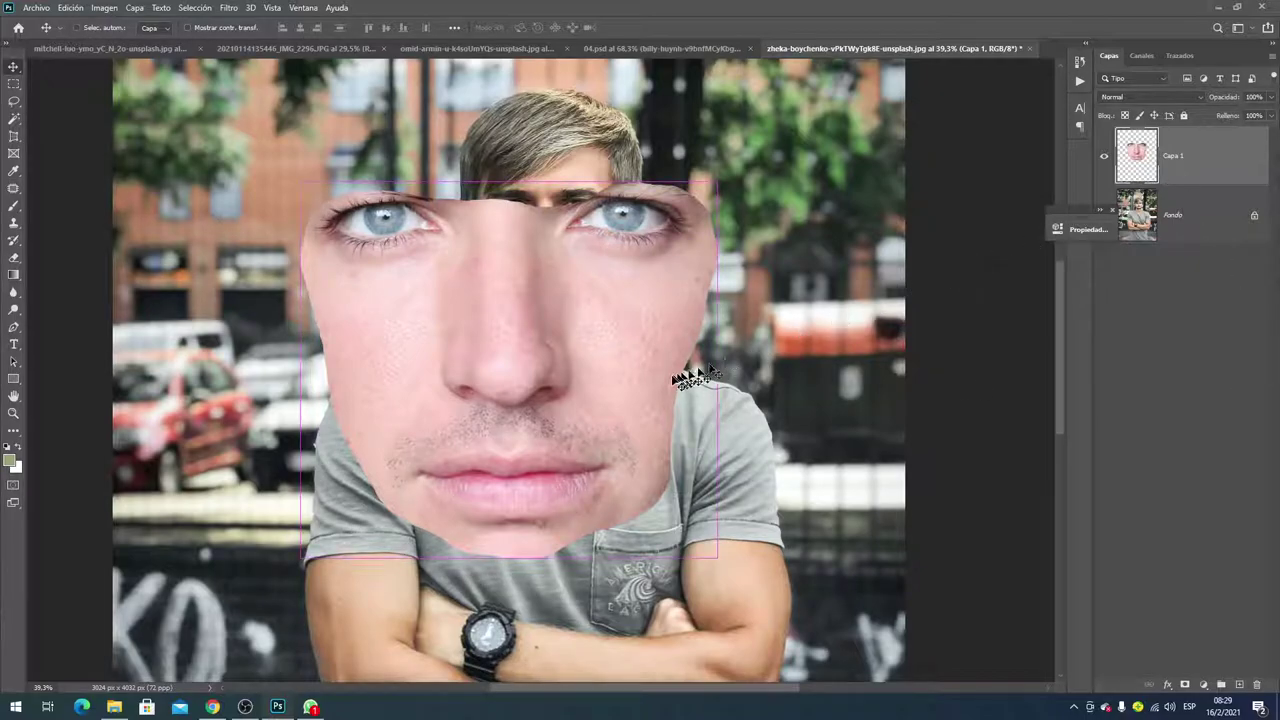
- Start Free Transform on Capa 1, drop its opacity to 79% and begin shrinking the face
{"action": "key", "text": "ctrl+t"}
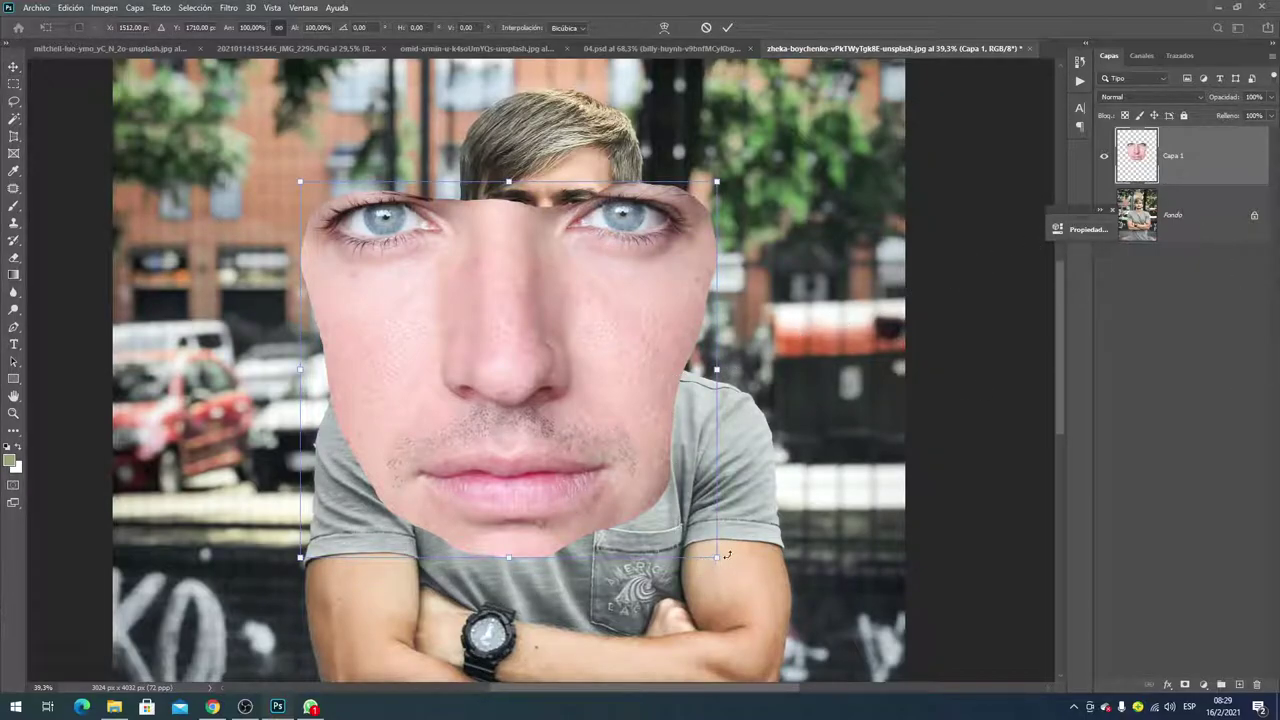
{"action": "left_click", "coordinate": [1271, 97]}
{"action": "left_click_drag", "start_coordinate": [1248, 118], "coordinate": [1258, 118]}
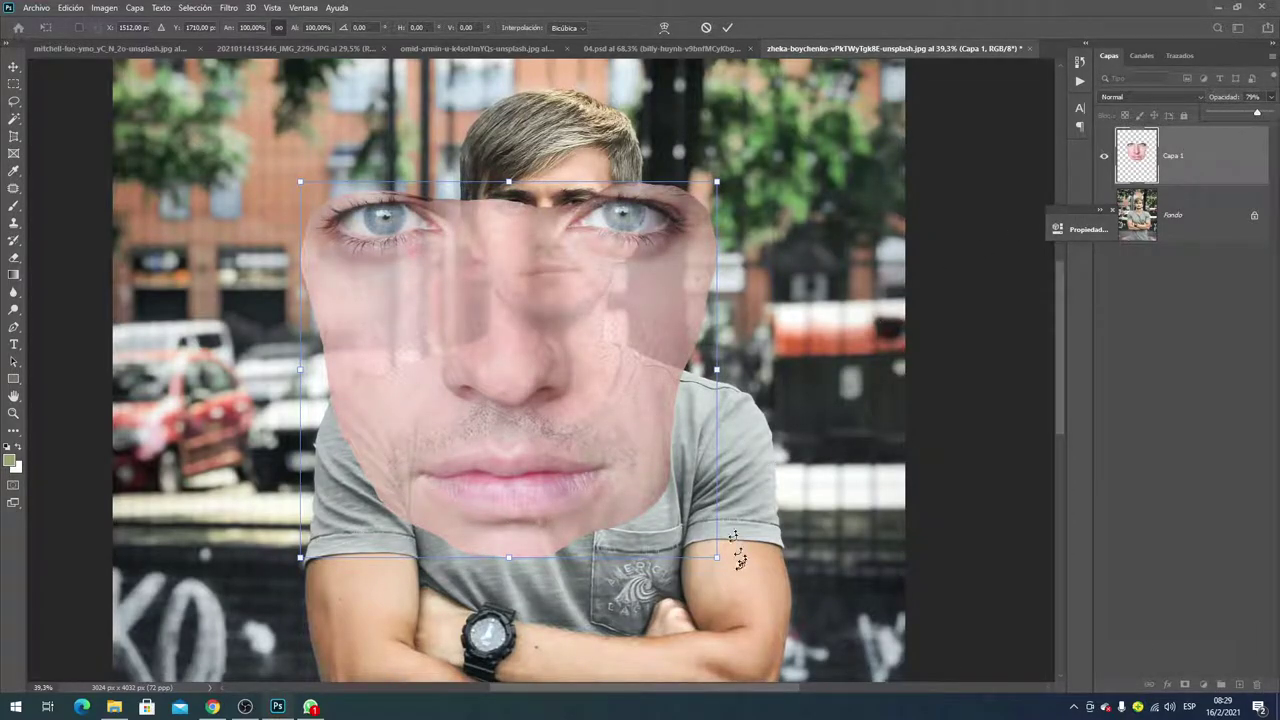
{"action": "left_click_drag", "start_coordinate": [716, 557], "coordinate": [500, 370]}
{"action": "scroll", "coordinate": [636, 348], "scroll_direction": "up", "scroll_amount": 2}
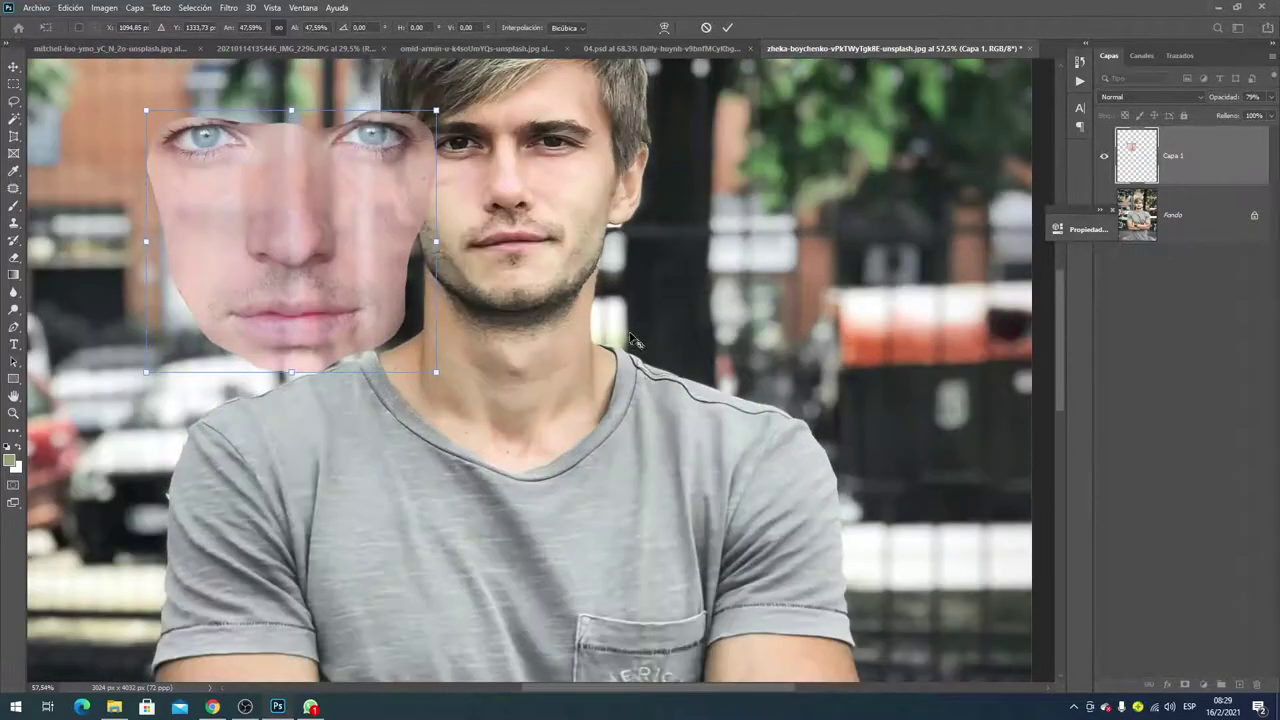
{"action": "scroll", "coordinate": [544, 298], "scroll_direction": "up", "scroll_amount": 1}
{"action": "scroll", "coordinate": [460, 300], "scroll_direction": "up", "scroll_amount": 1}
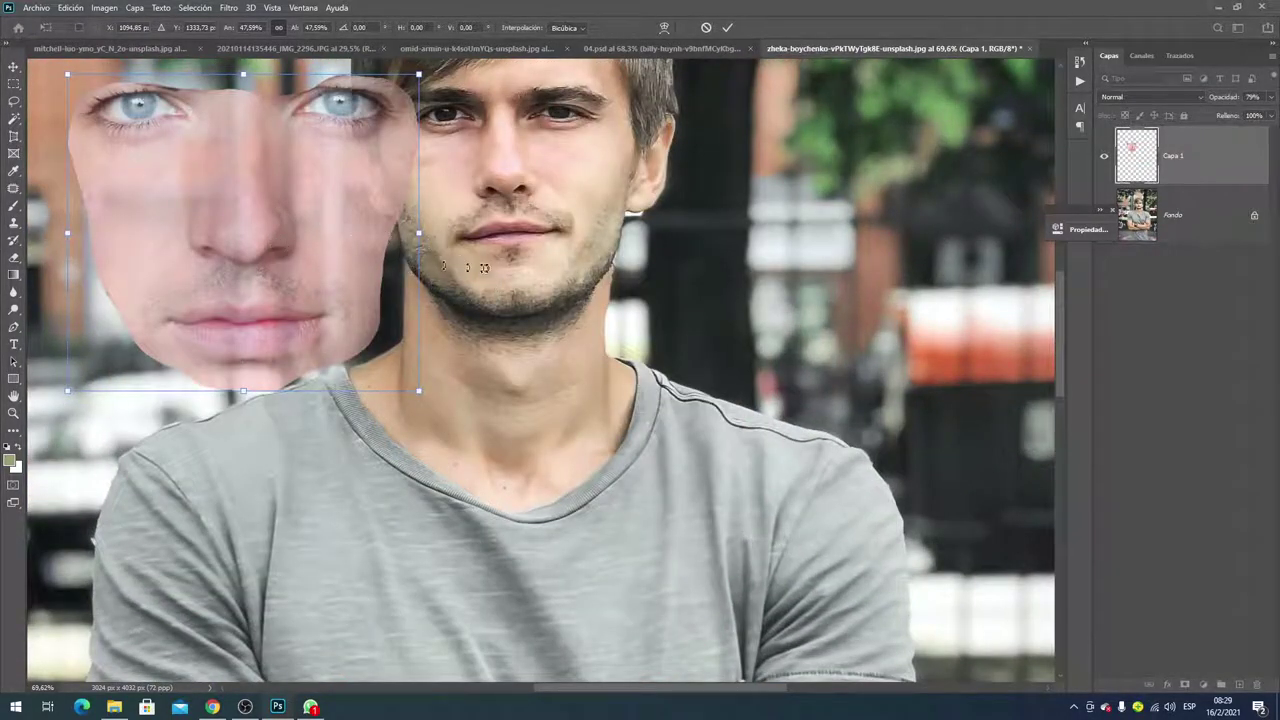
- Scale the face to about 27% and align it over his eyes, nose and mouth
{"action": "left_click_drag", "start_coordinate": [330, 256], "coordinate": [610, 272]}
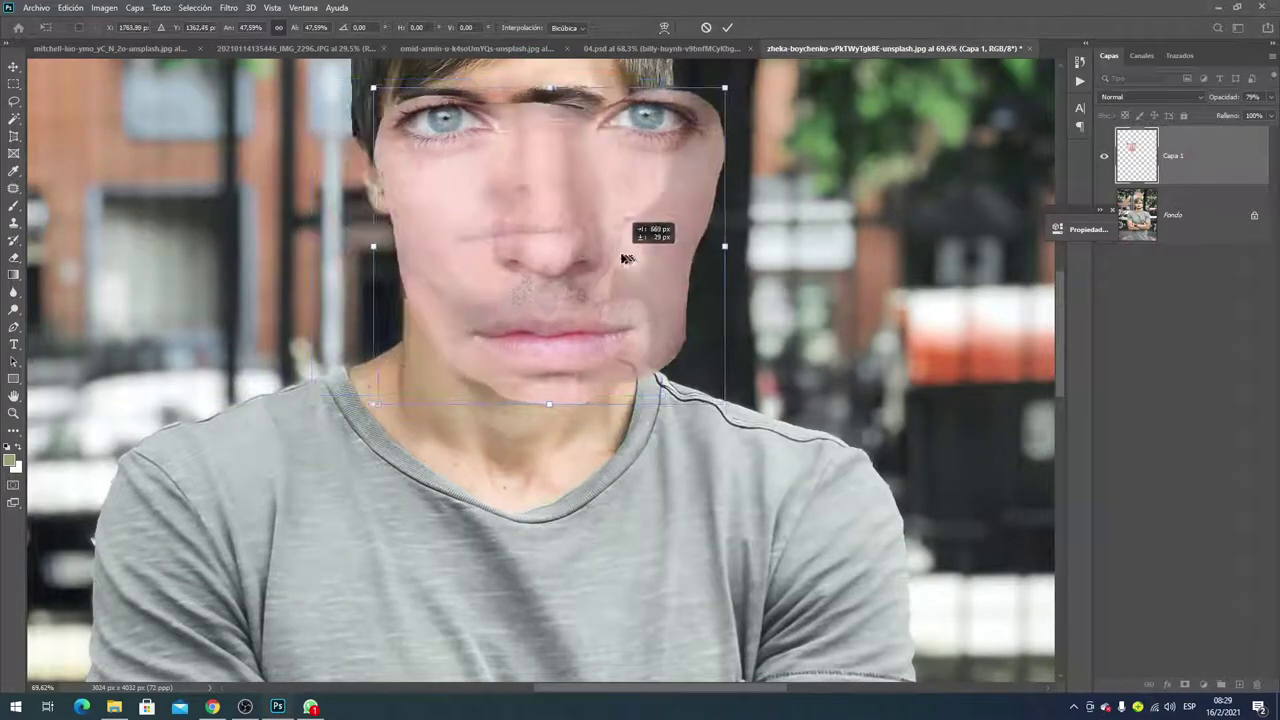
{"action": "scroll", "coordinate": [605, 277], "scroll_direction": "up", "scroll_amount": 2}
{"action": "scroll", "coordinate": [590, 270], "scroll_direction": "up", "scroll_amount": 1}
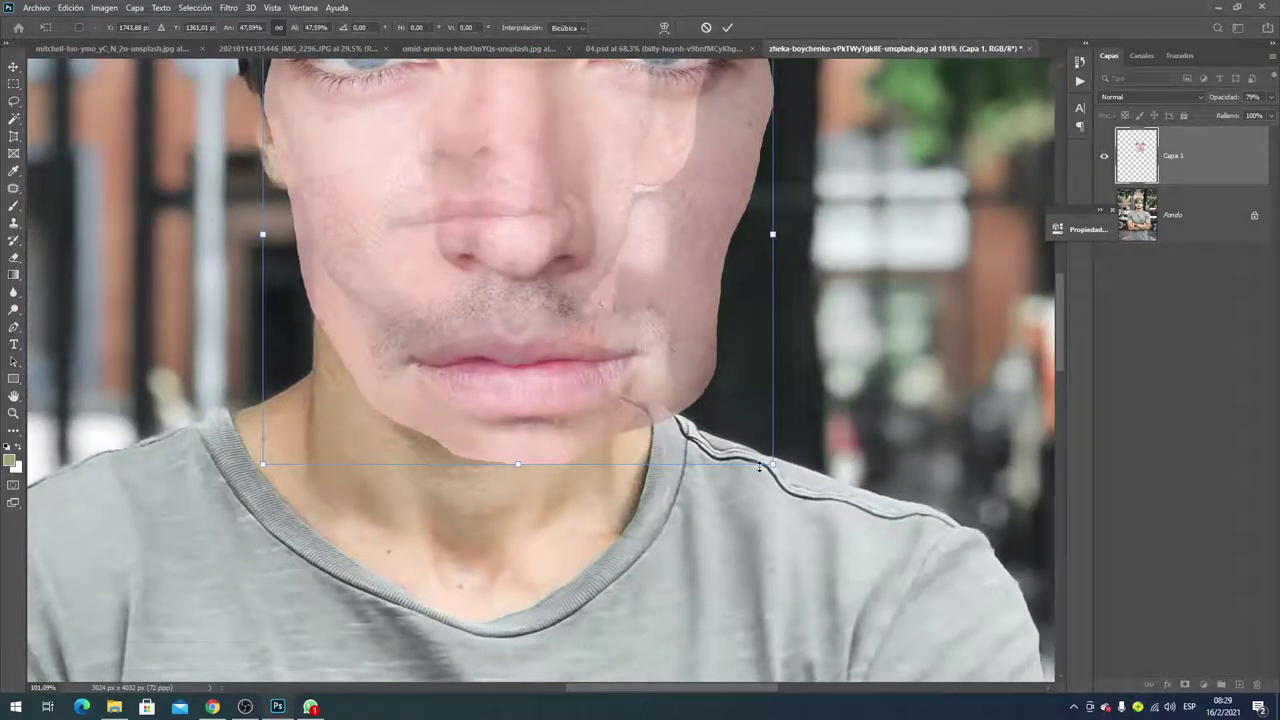
{"action": "left_click_drag", "start_coordinate": [772, 466], "coordinate": [575, 287]}
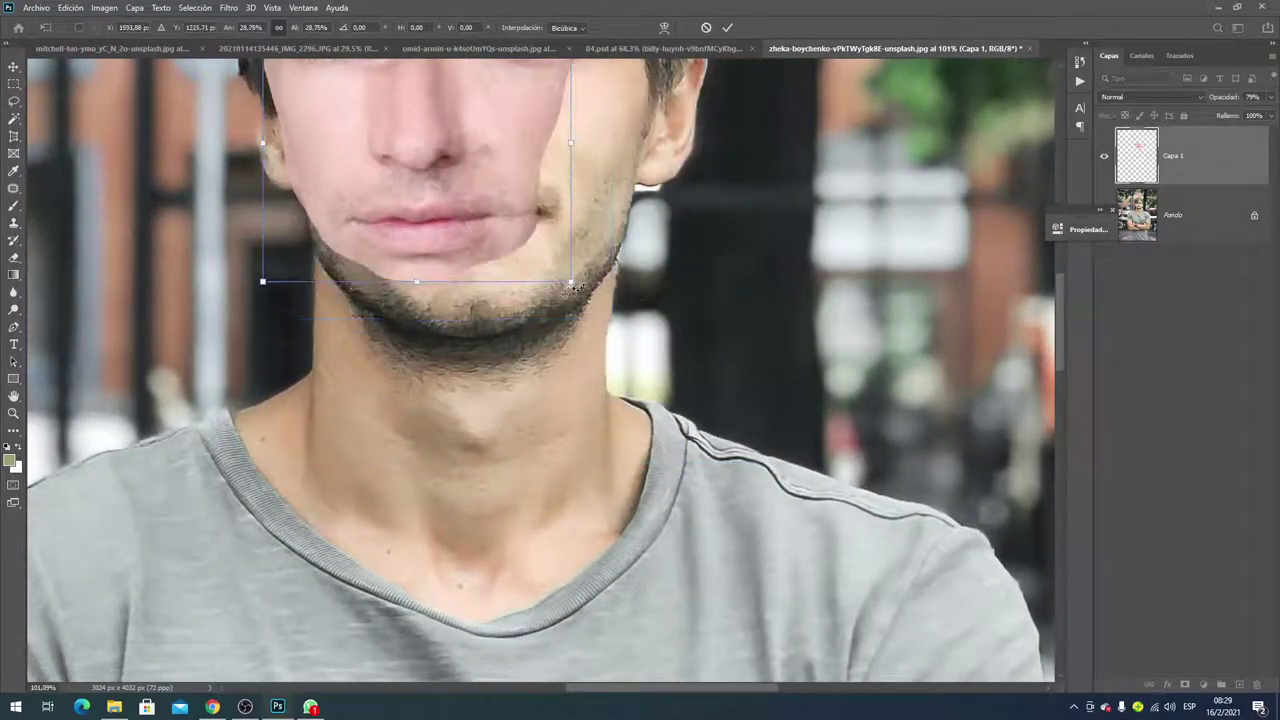
{"action": "scroll", "coordinate": [1056, 342], "scroll_direction": "up", "scroll_amount": 3}
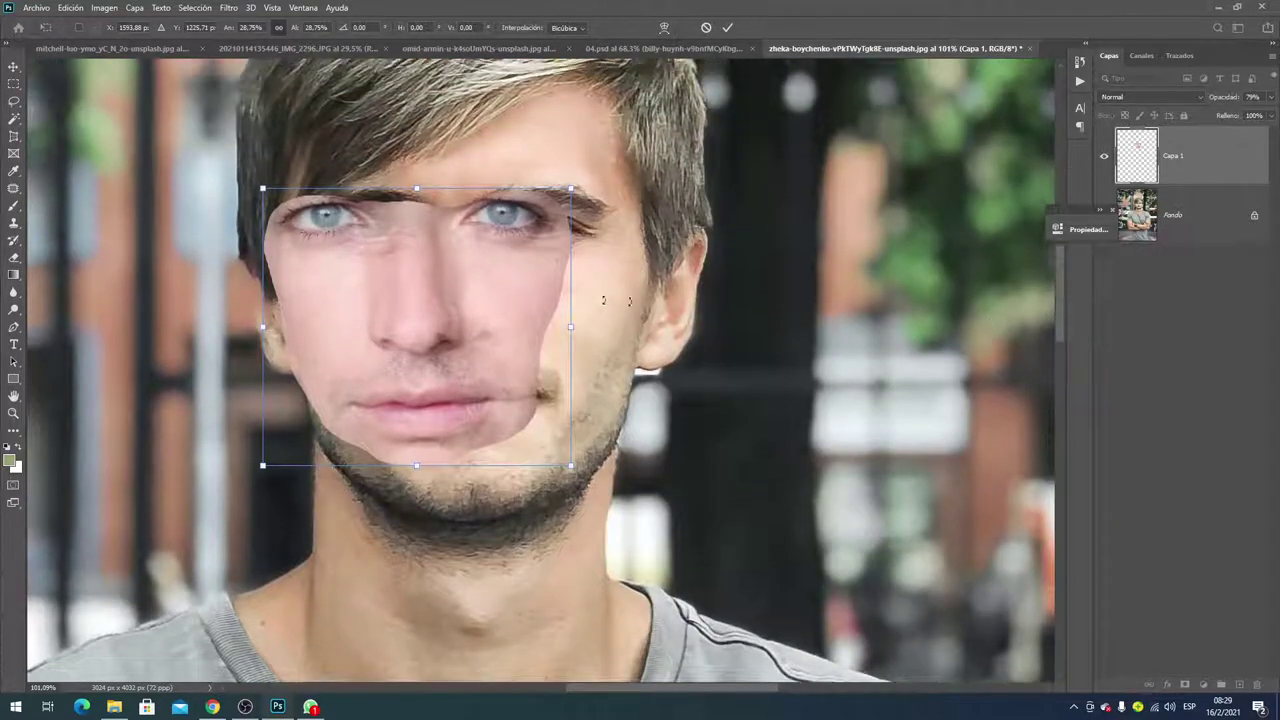
{"action": "mouse_move", "coordinate": [455, 327]}
{"action": "left_mouse_down"}
{"action": "mouse_move", "coordinate": [488, 298]}
{"action": "mouse_move", "coordinate": [492, 372]}
{"action": "mouse_move", "coordinate": [494, 336]}
{"action": "left_mouse_up"}
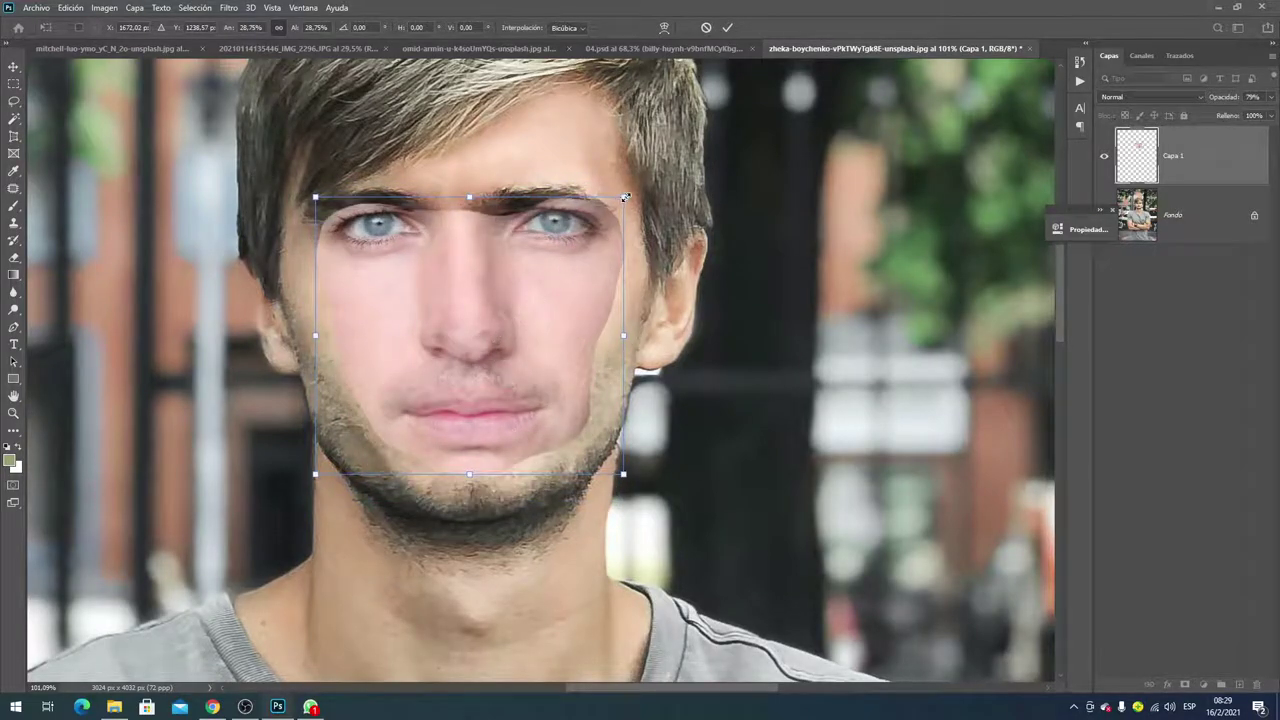
{"action": "left_click_drag", "start_coordinate": [625, 197], "coordinate": [606, 205]}
{"action": "mouse_move", "coordinate": [503, 294]}
{"action": "left_mouse_down"}
{"action": "mouse_move", "coordinate": [517, 327]}
{"action": "mouse_move", "coordinate": [515, 296]}
{"action": "left_mouse_up"}
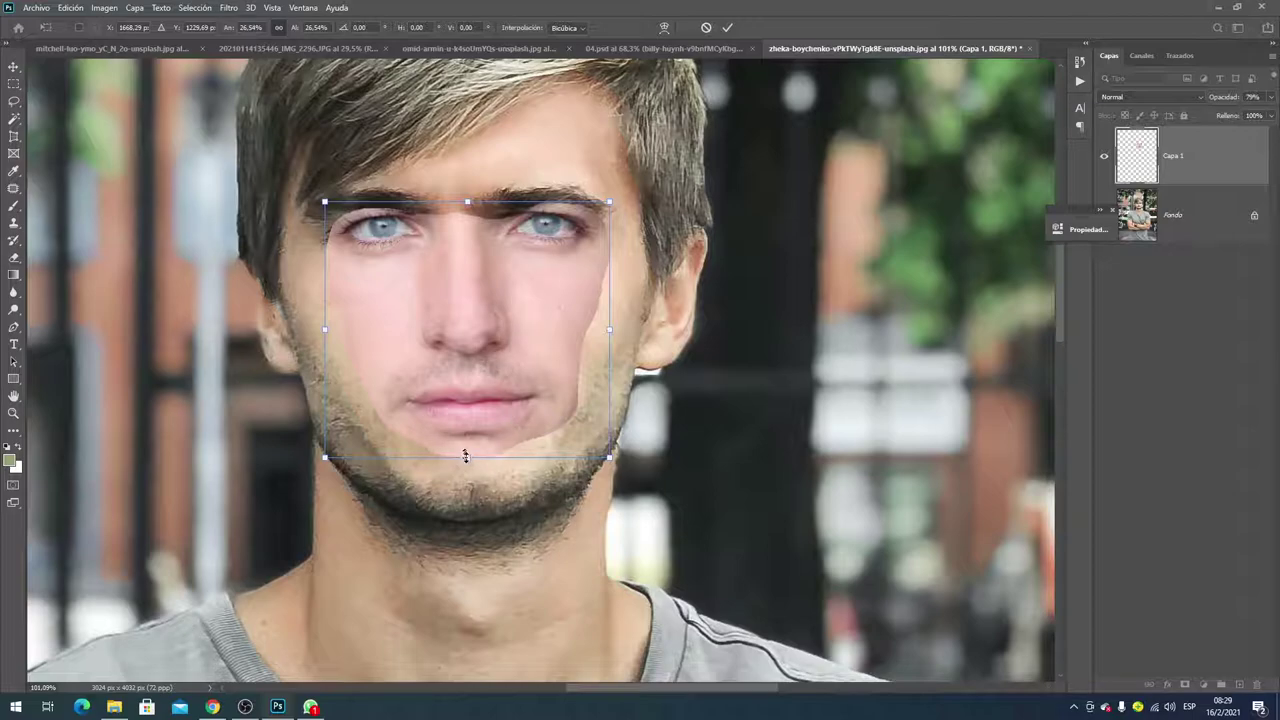
{"action": "left_click_drag", "start_coordinate": [465, 456], "coordinate": [466, 466]}
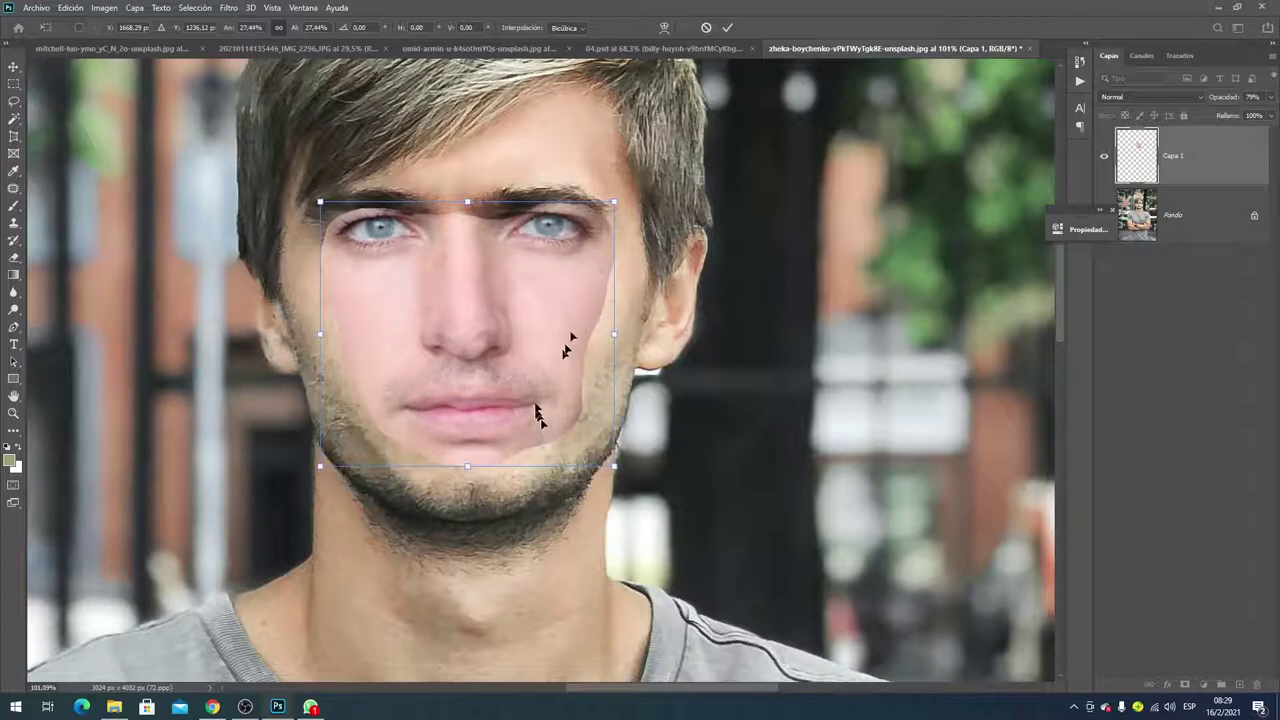
{"action": "key", "text": "Return"}
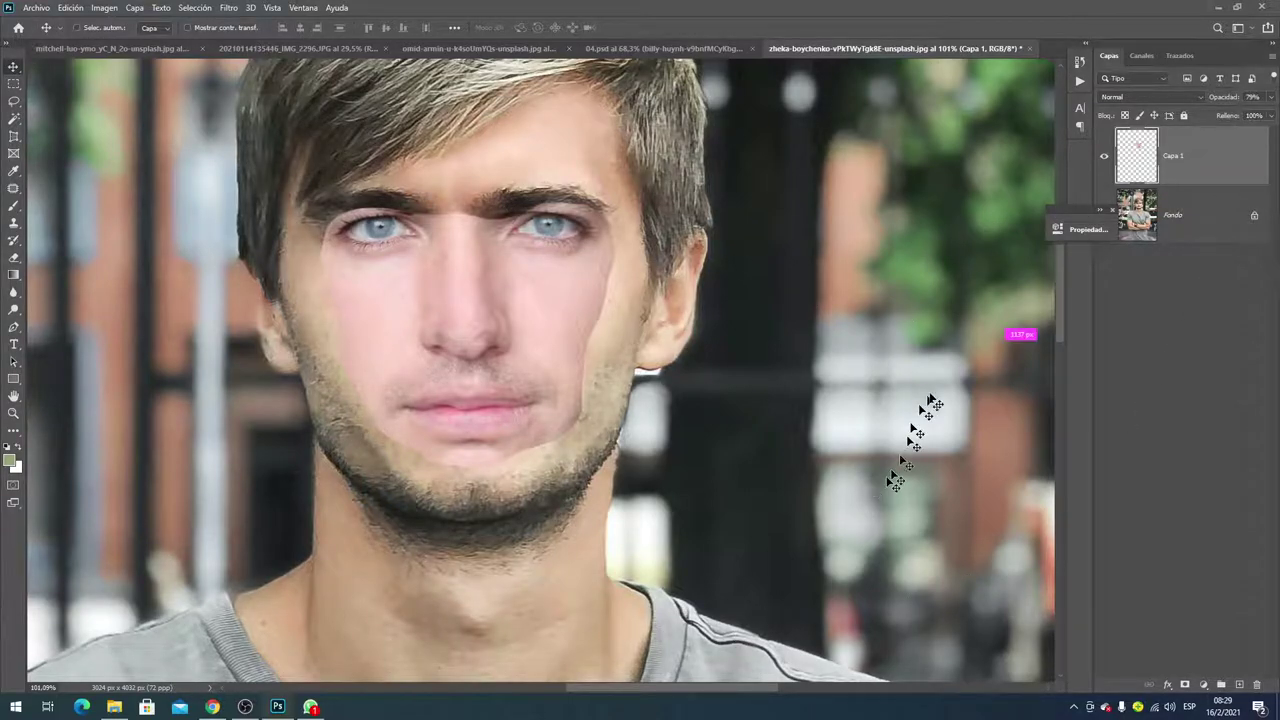
- Load Capa 1's outline as a selection, start Puppet Warp and pin the left eye
{"action": "left_click", "coordinate": [1143, 165], "text": "ctrl"}
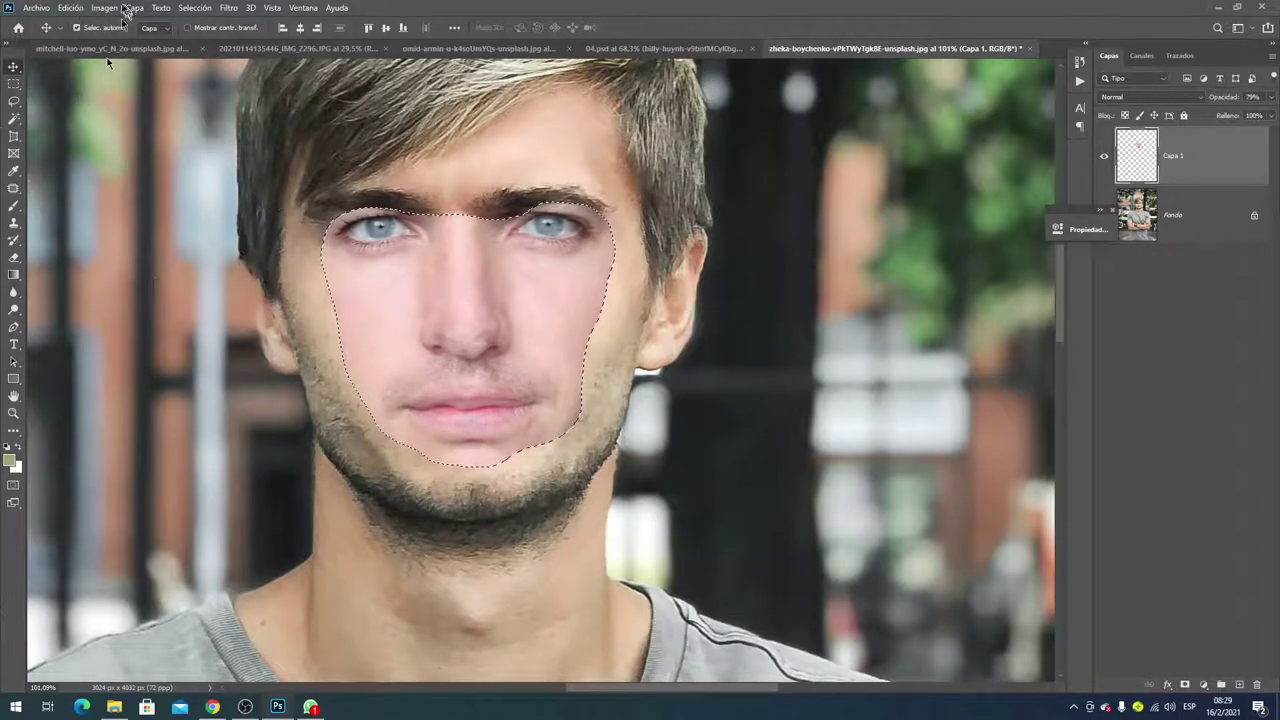
{"action": "left_click", "coordinate": [69, 8]}
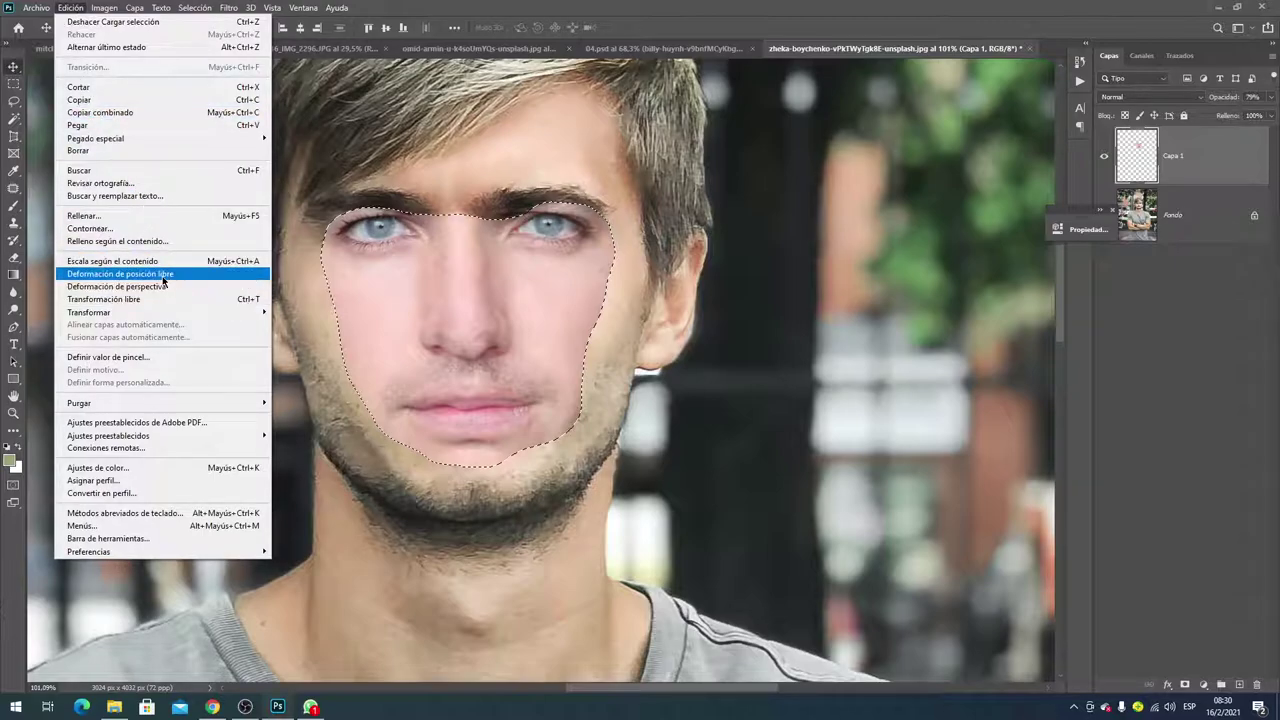
{"action": "left_click", "coordinate": [163, 274]}
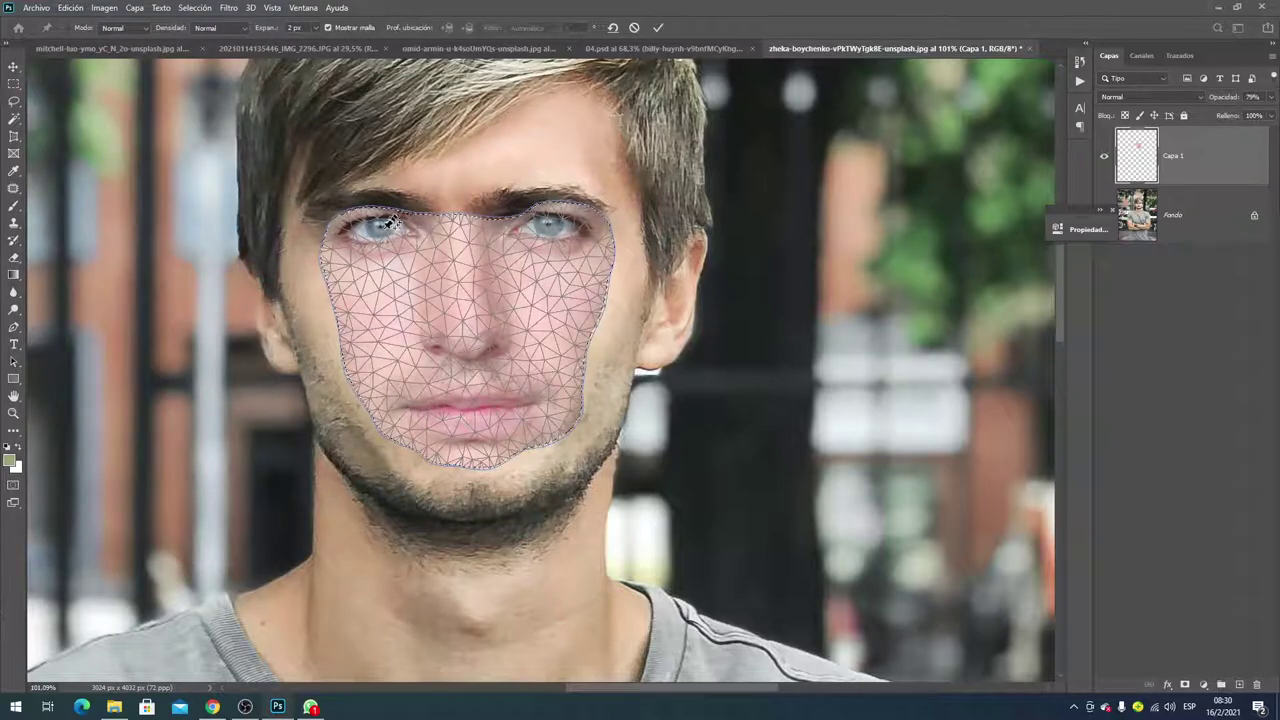
{"action": "left_click", "coordinate": [380, 223]}
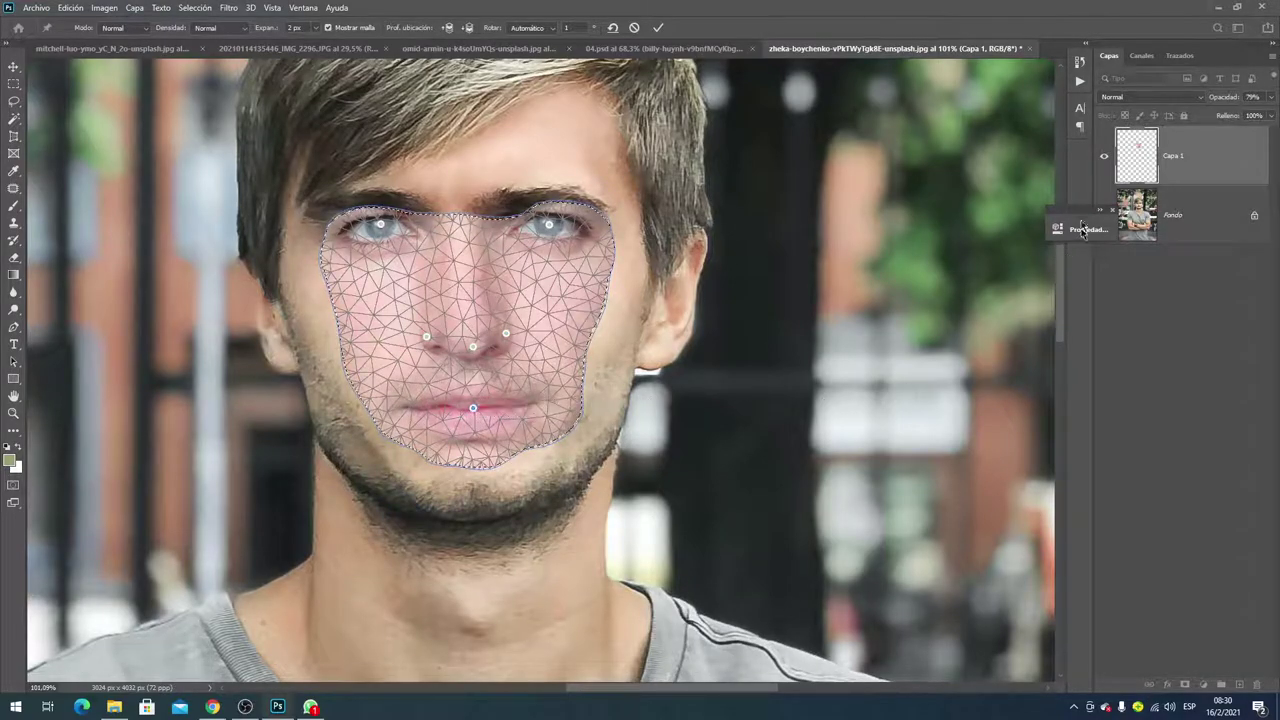
- Lower Capa 1's opacity and drag the eye pins onto the man's eyes
{"action": "left_click_drag", "start_coordinate": [1271, 98], "coordinate": [1233, 117]}
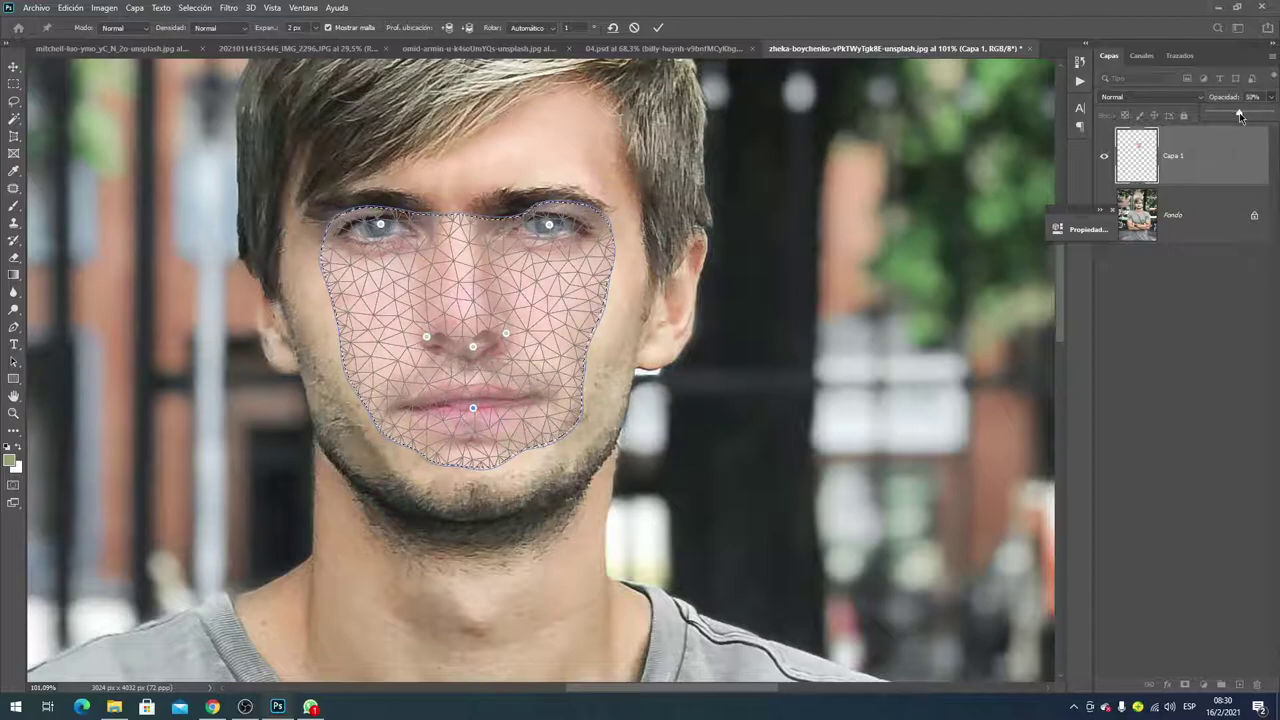
{"action": "left_click_drag", "start_coordinate": [1239, 116], "coordinate": [1239, 116]}
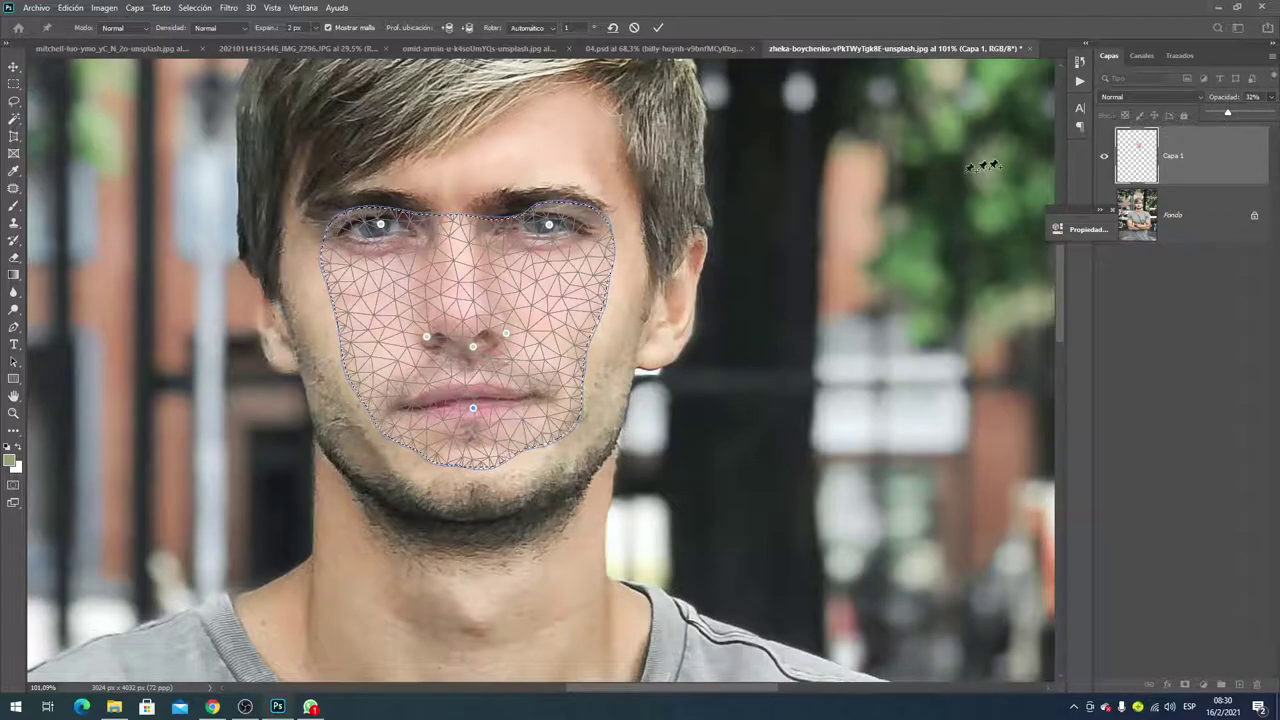
{"action": "left_click_drag", "start_coordinate": [383, 229], "coordinate": [380, 231]}
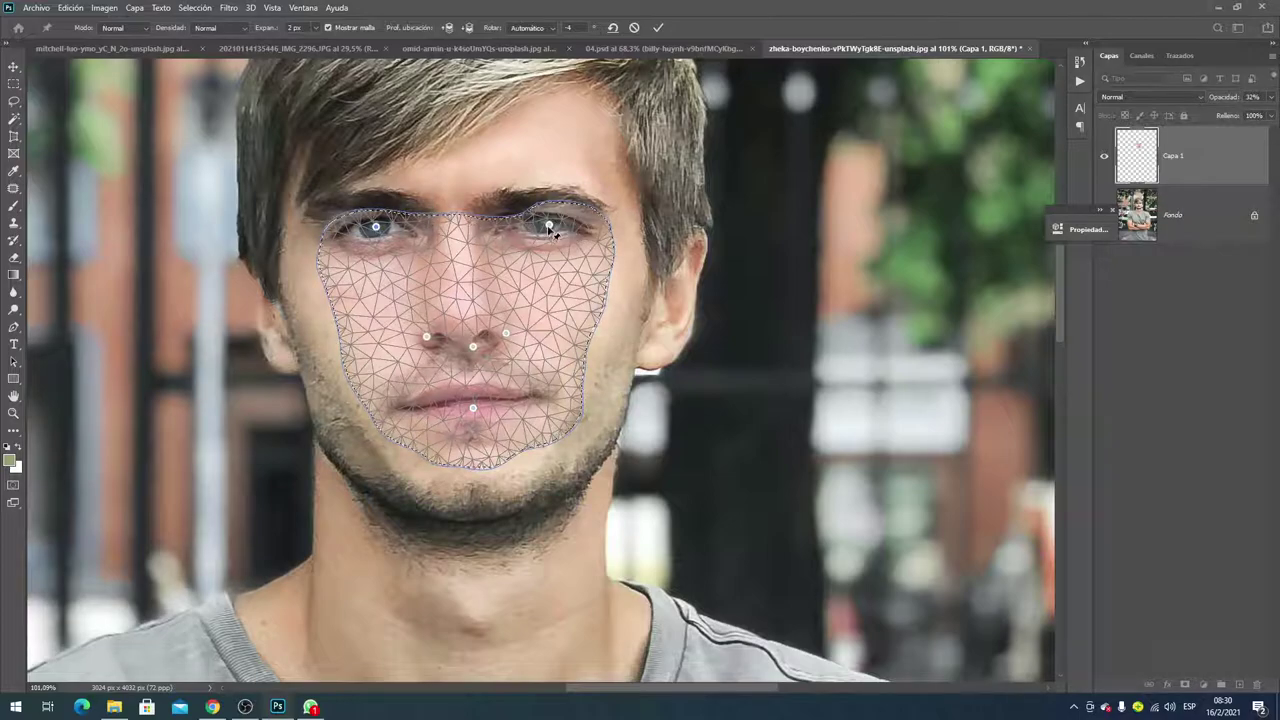
{"action": "left_click_drag", "start_coordinate": [550, 227], "coordinate": [541, 229]}
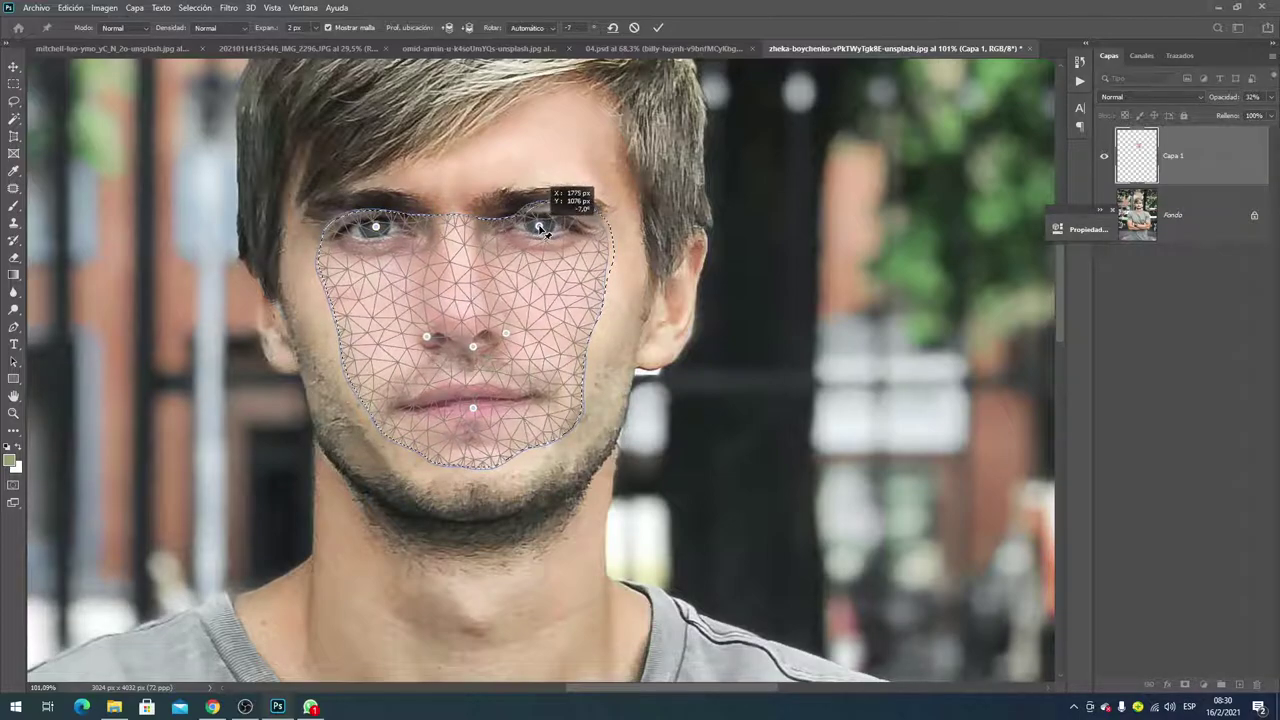
{"action": "left_click", "coordinate": [1273, 100]}
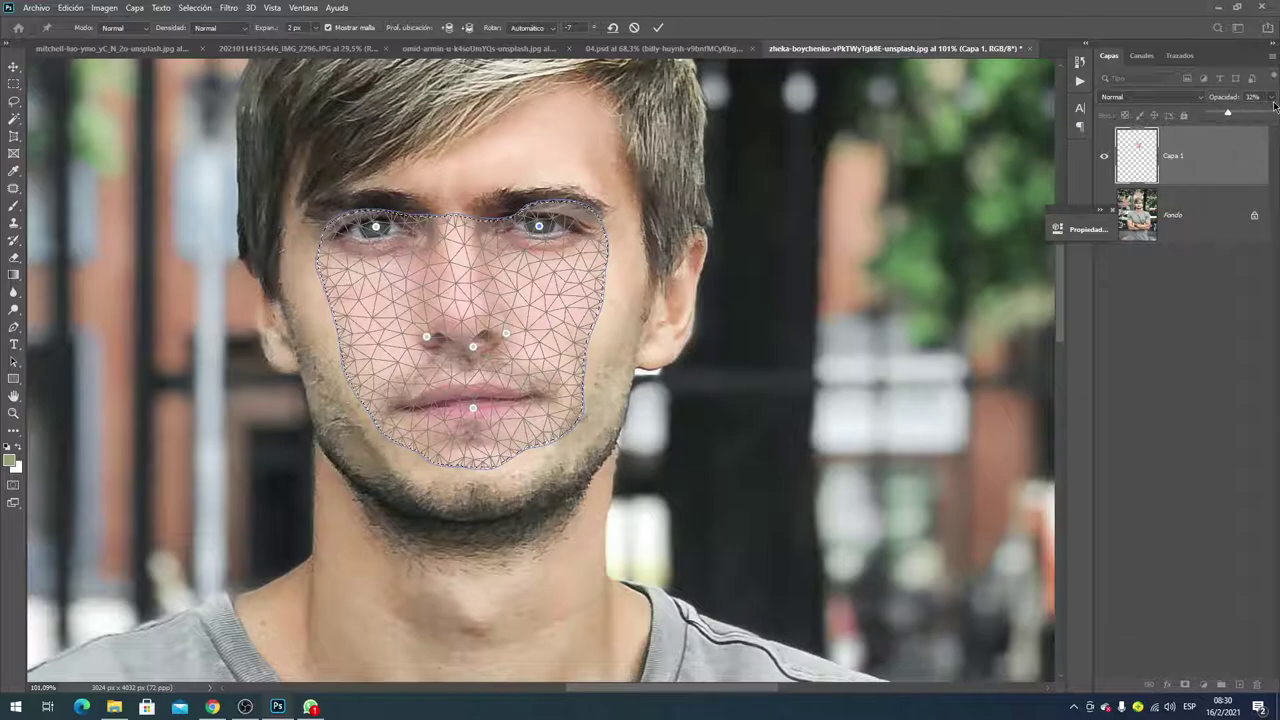
{"action": "left_click_drag", "start_coordinate": [1263, 115], "coordinate": [1248, 115]}
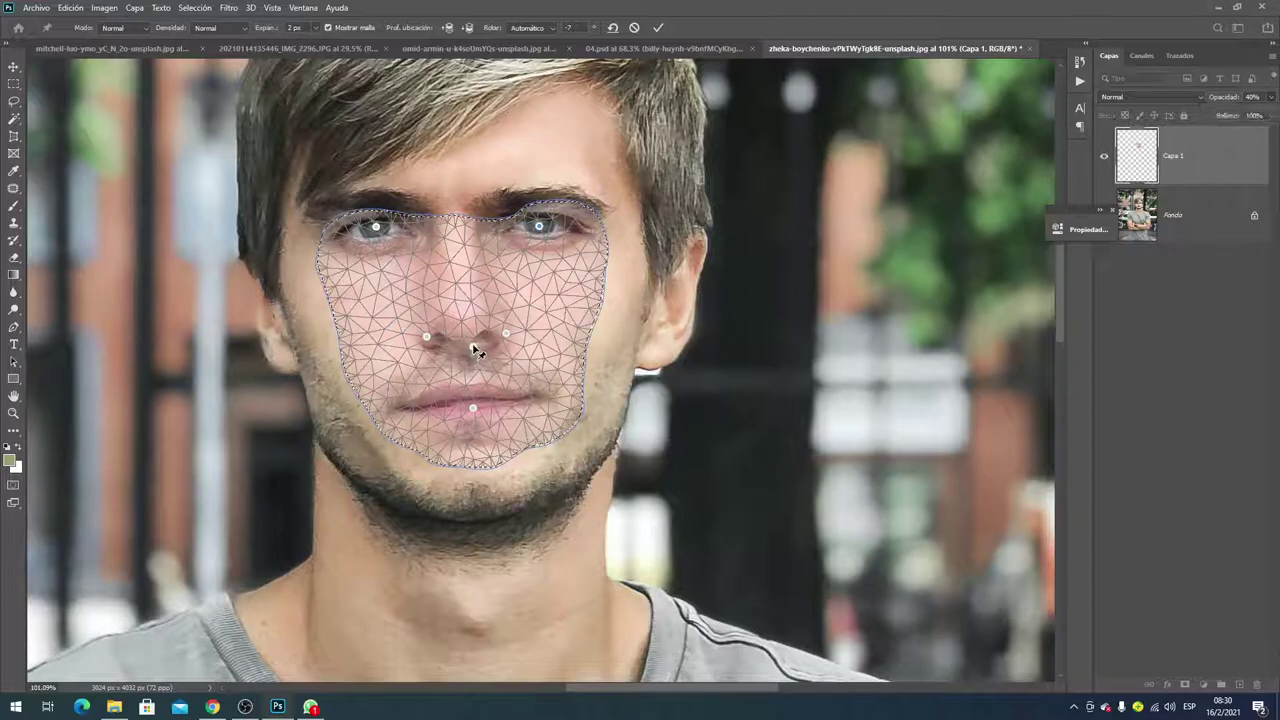
- Pin the nose, both nostrils and lower lip, then restore Capa 1 to 100% opacity
{"action": "left_click", "coordinate": [468, 344]}
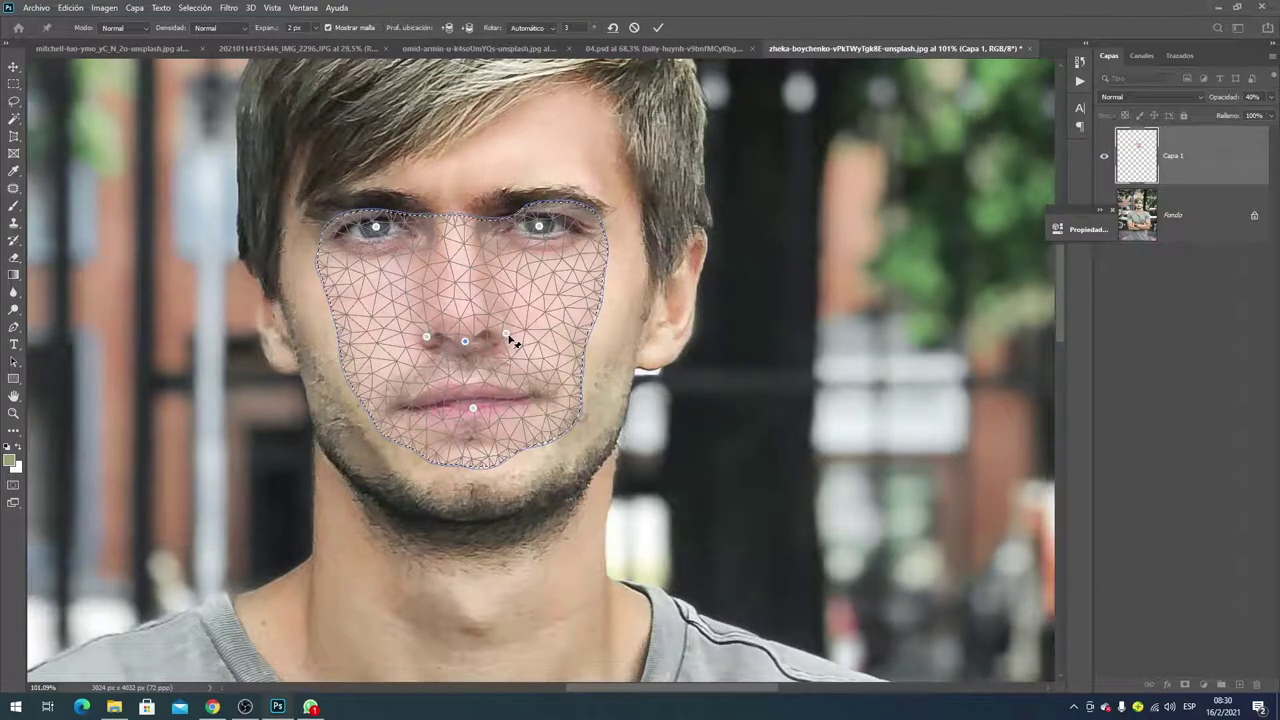
{"action": "left_click", "coordinate": [503, 332]}
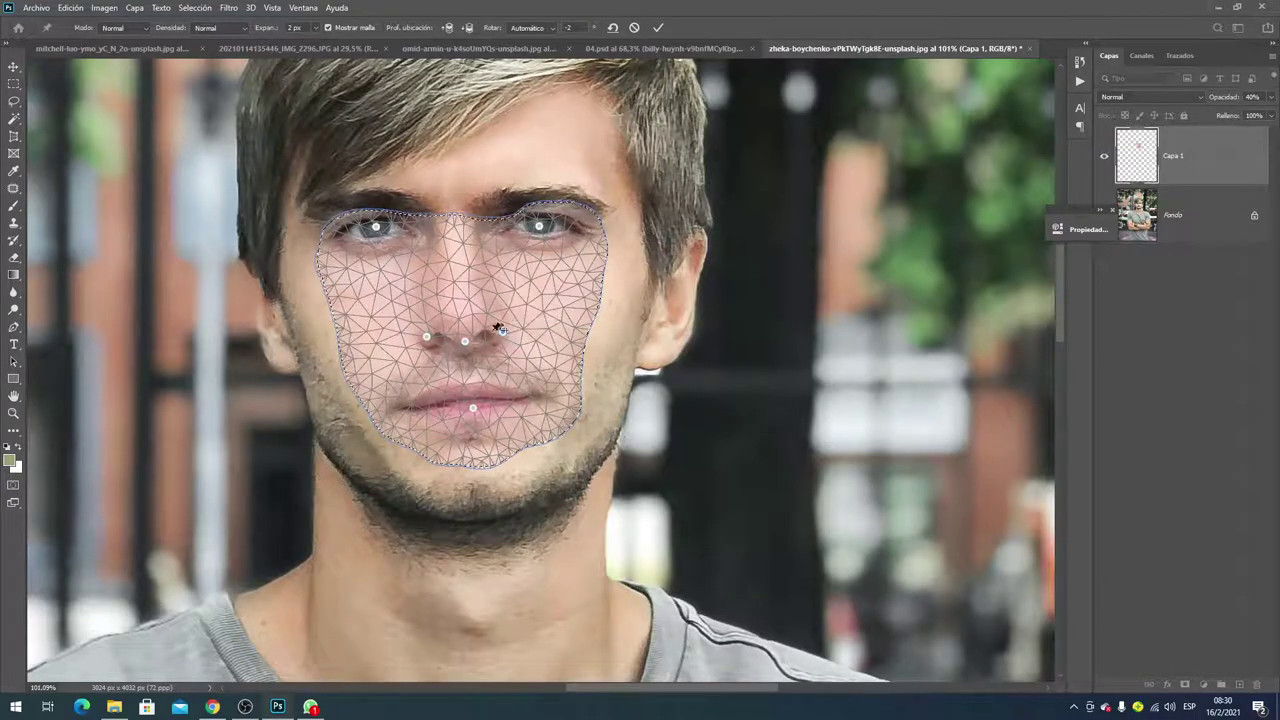
{"action": "left_click", "coordinate": [427, 337]}
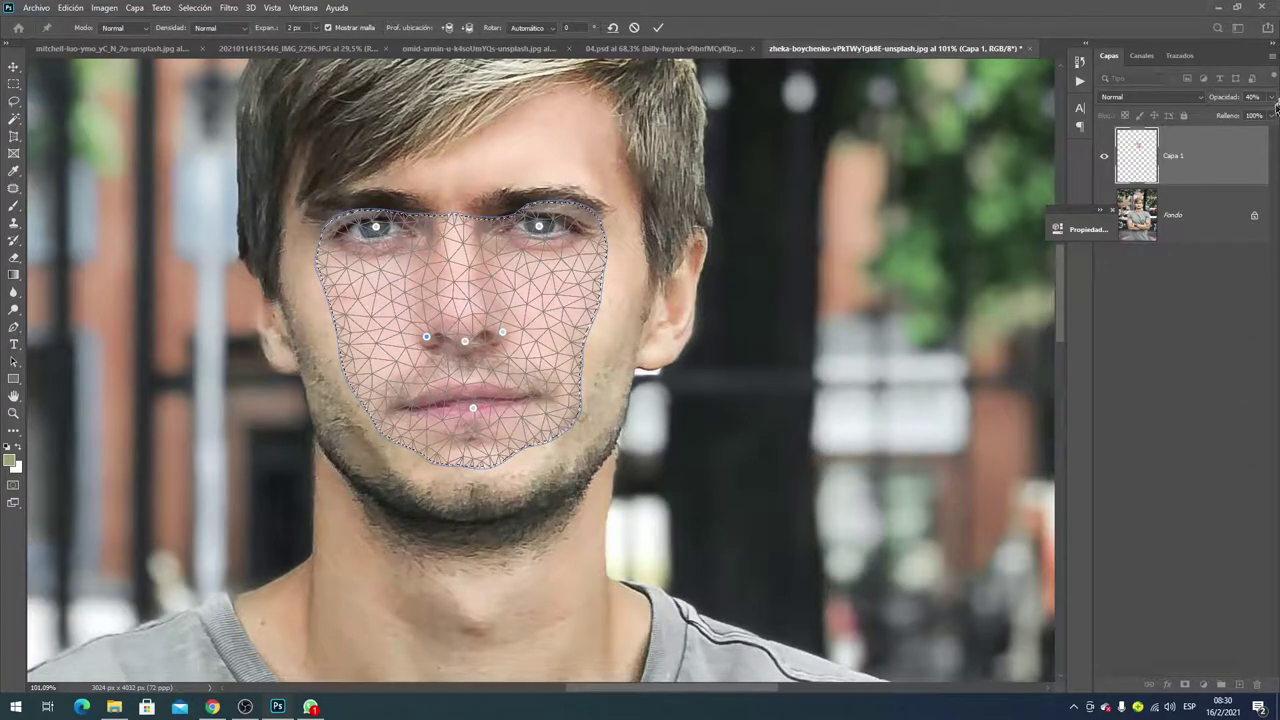
{"action": "left_click_drag", "start_coordinate": [1256, 118], "coordinate": [1216, 126]}
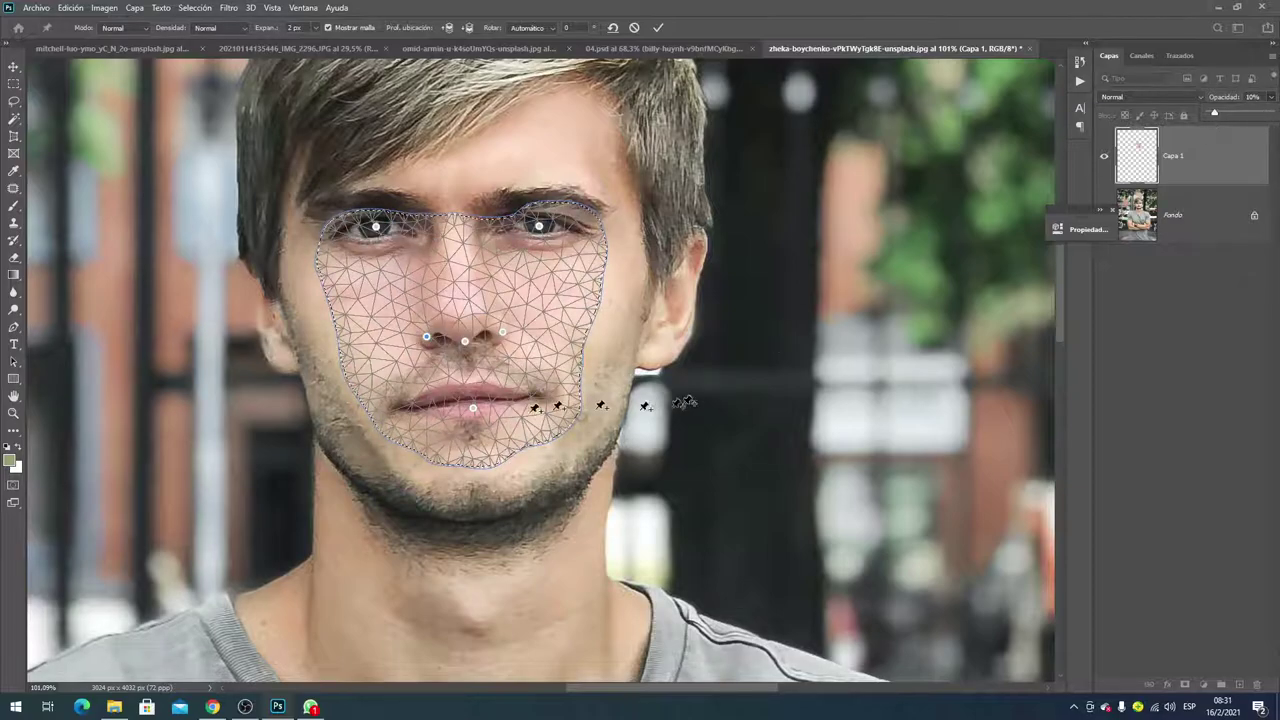
{"action": "left_click_drag", "start_coordinate": [477, 413], "coordinate": [469, 403]}
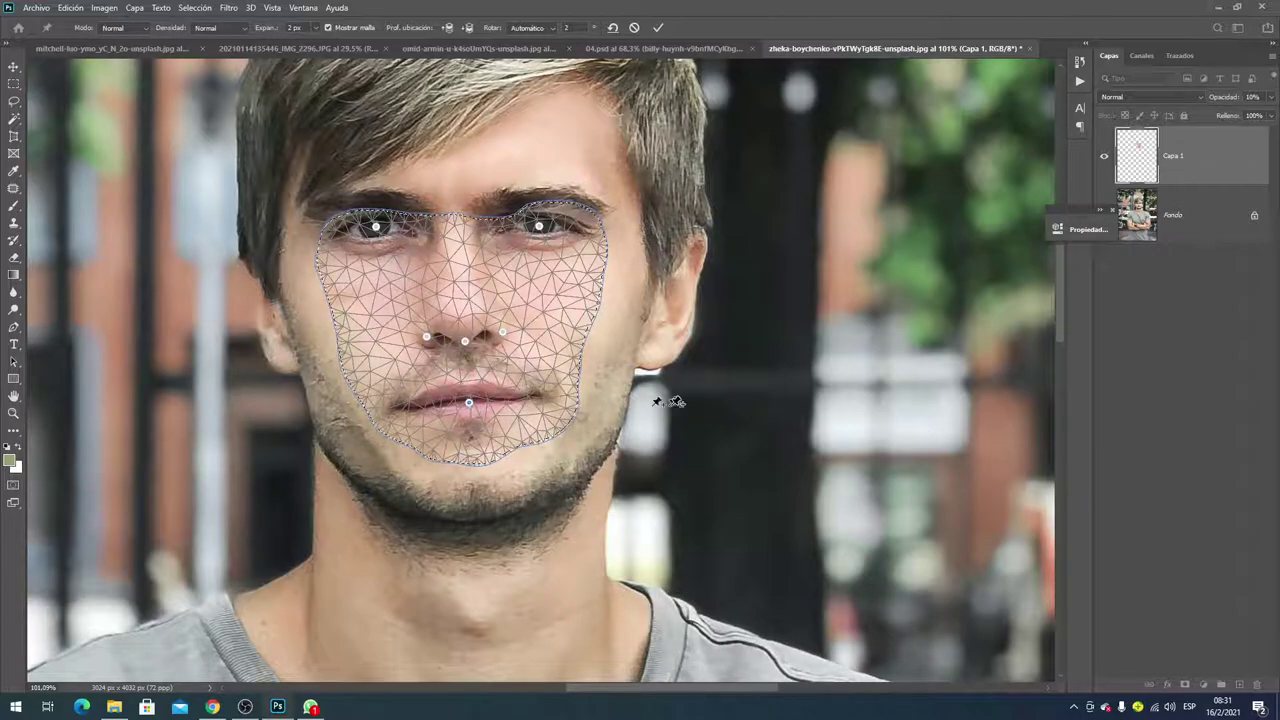
{"action": "left_click", "coordinate": [1271, 97]}
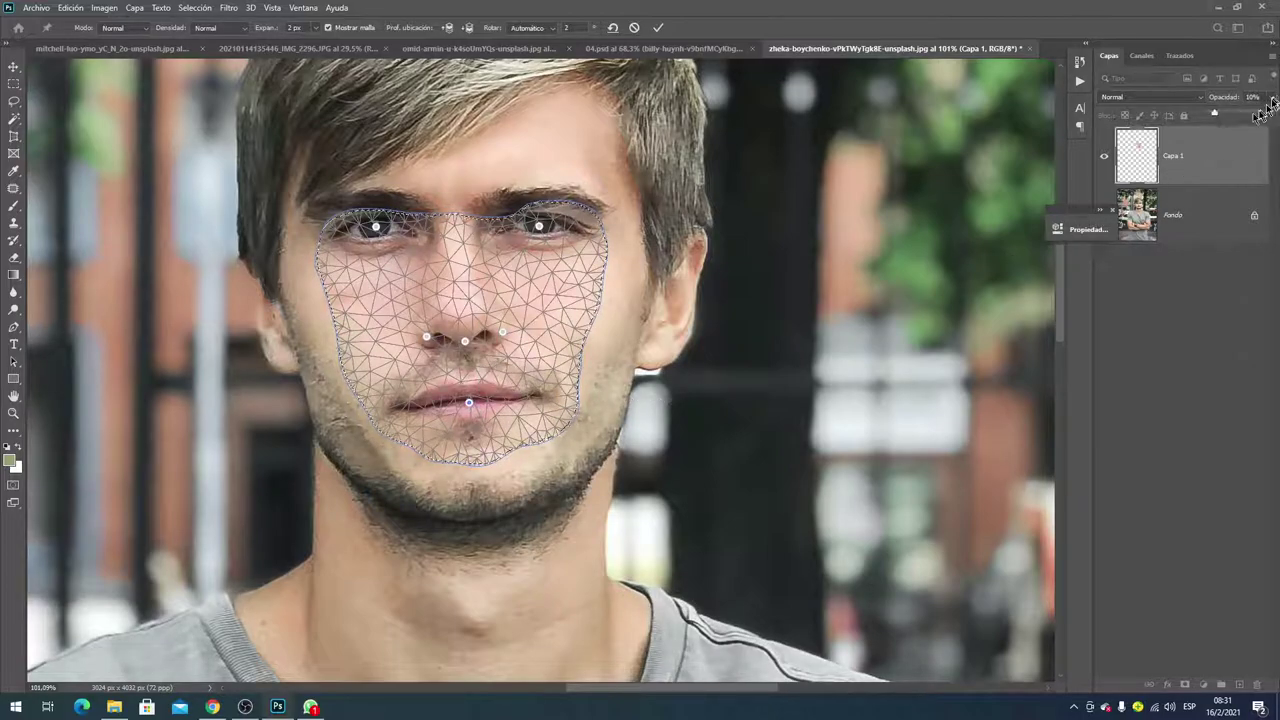
{"action": "left_click_drag", "start_coordinate": [1212, 113], "coordinate": [1277, 113]}
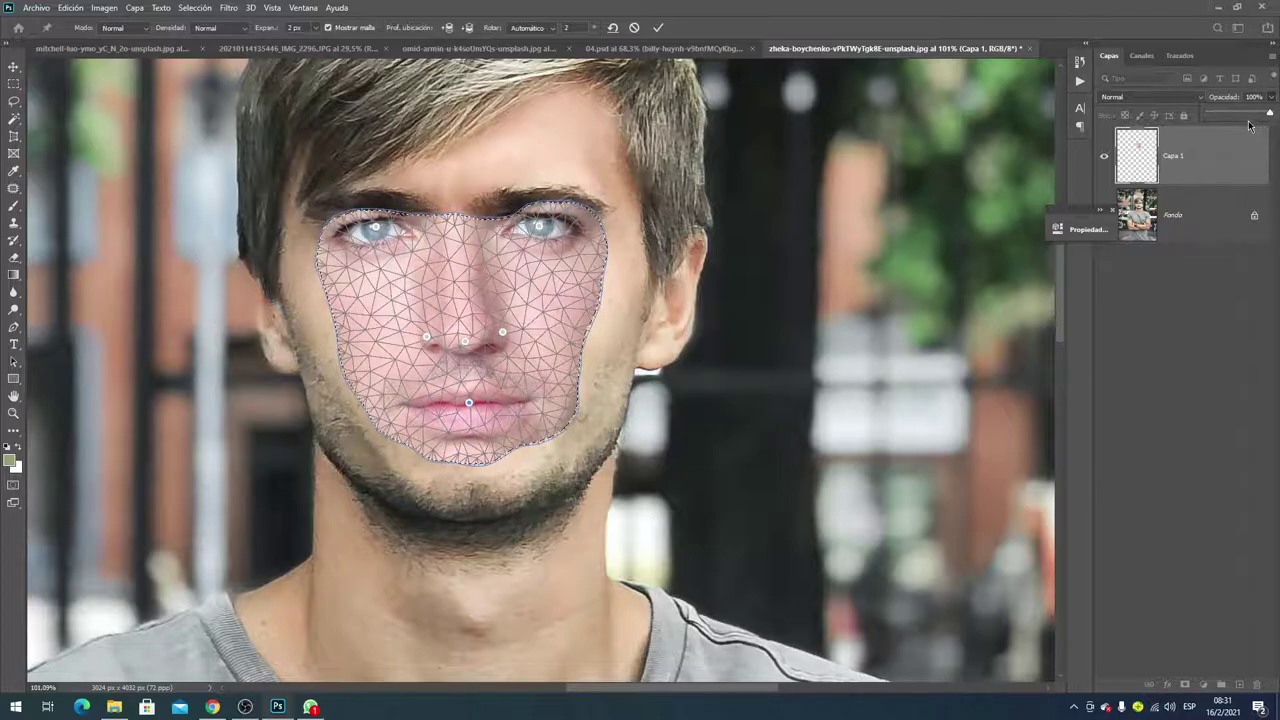
- Commit the Puppet Warp and contract the face selection by 10 pixels
{"action": "left_click", "coordinate": [661, 30]}
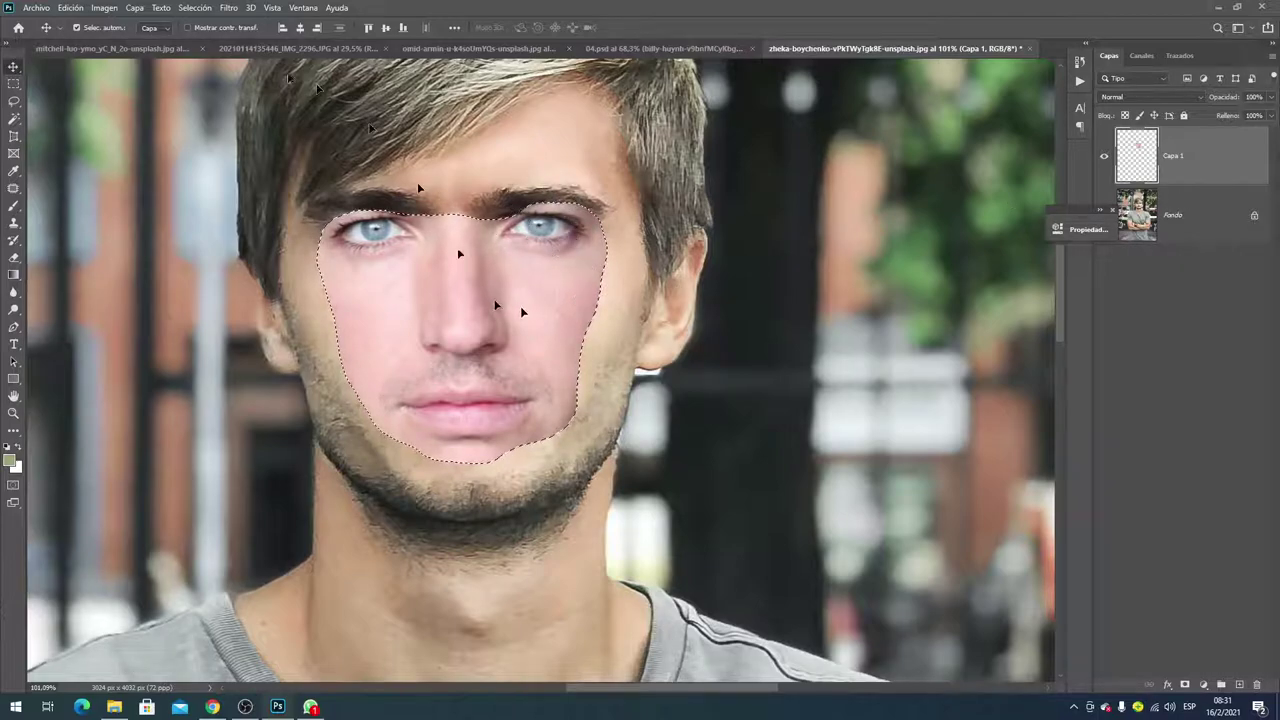
{"action": "left_click", "coordinate": [196, 8]}
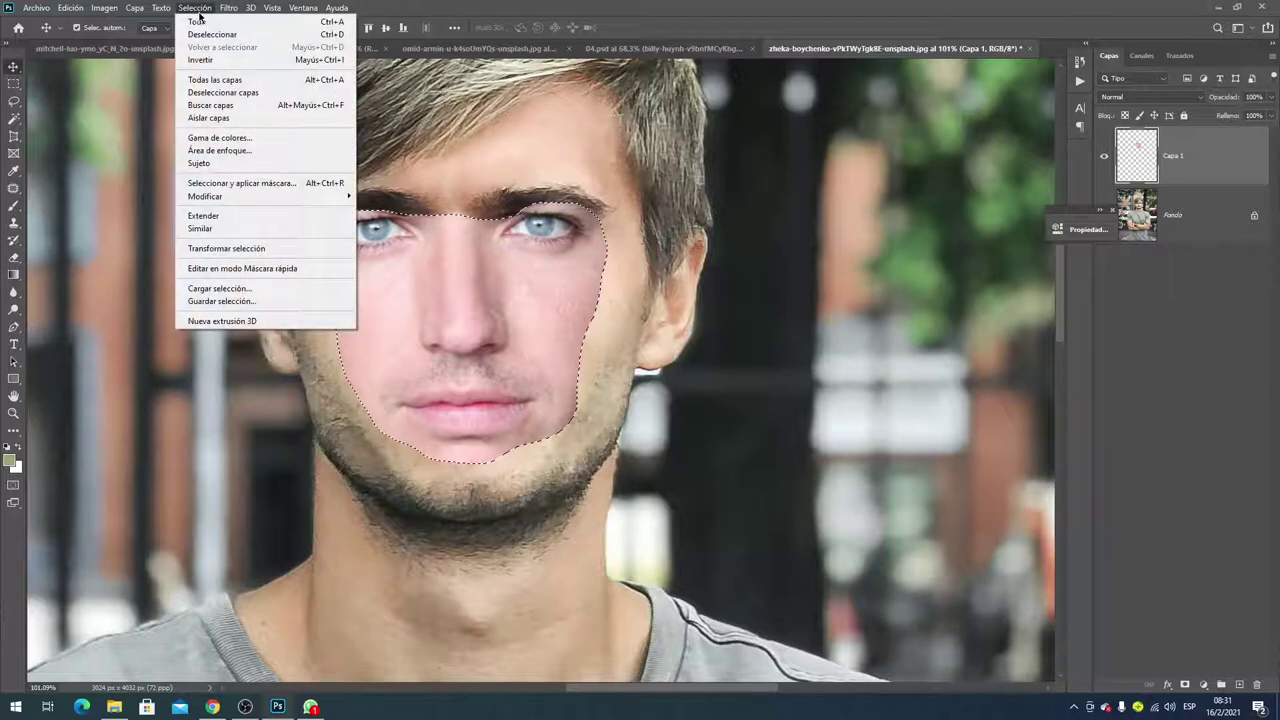
{"action": "mouse_move", "coordinate": [262, 196]}
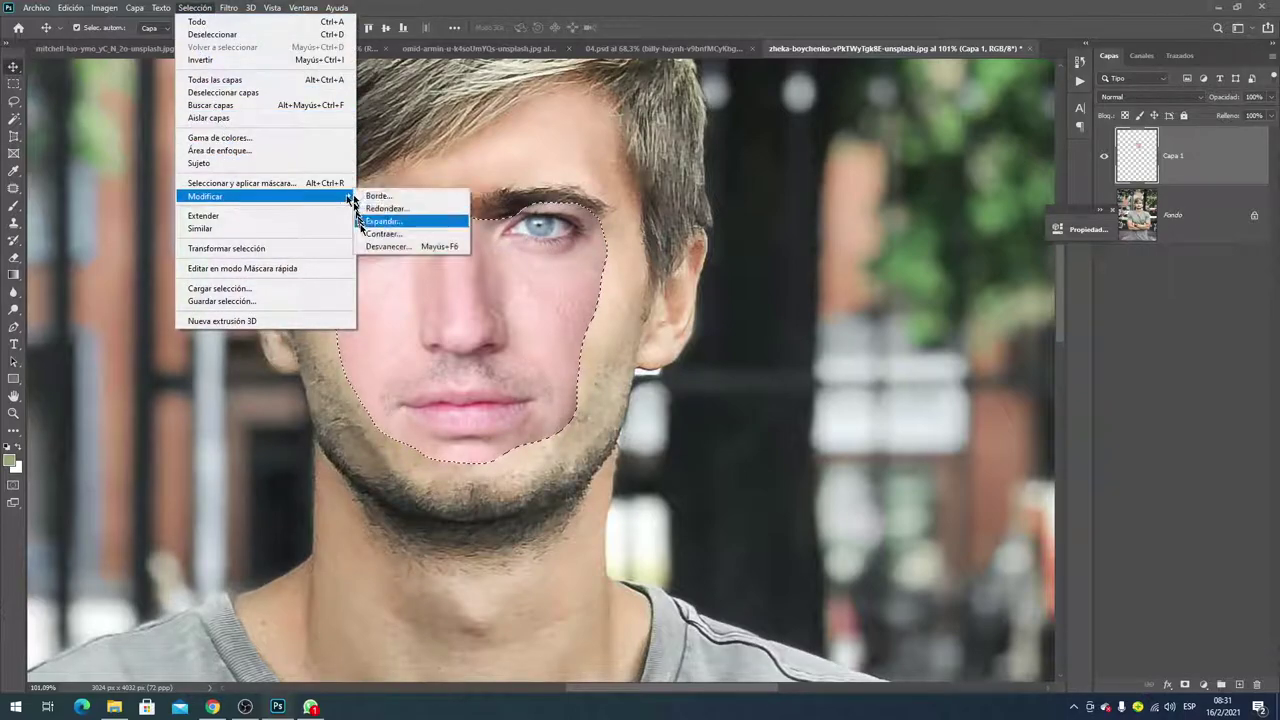
{"action": "left_click", "coordinate": [385, 234]}
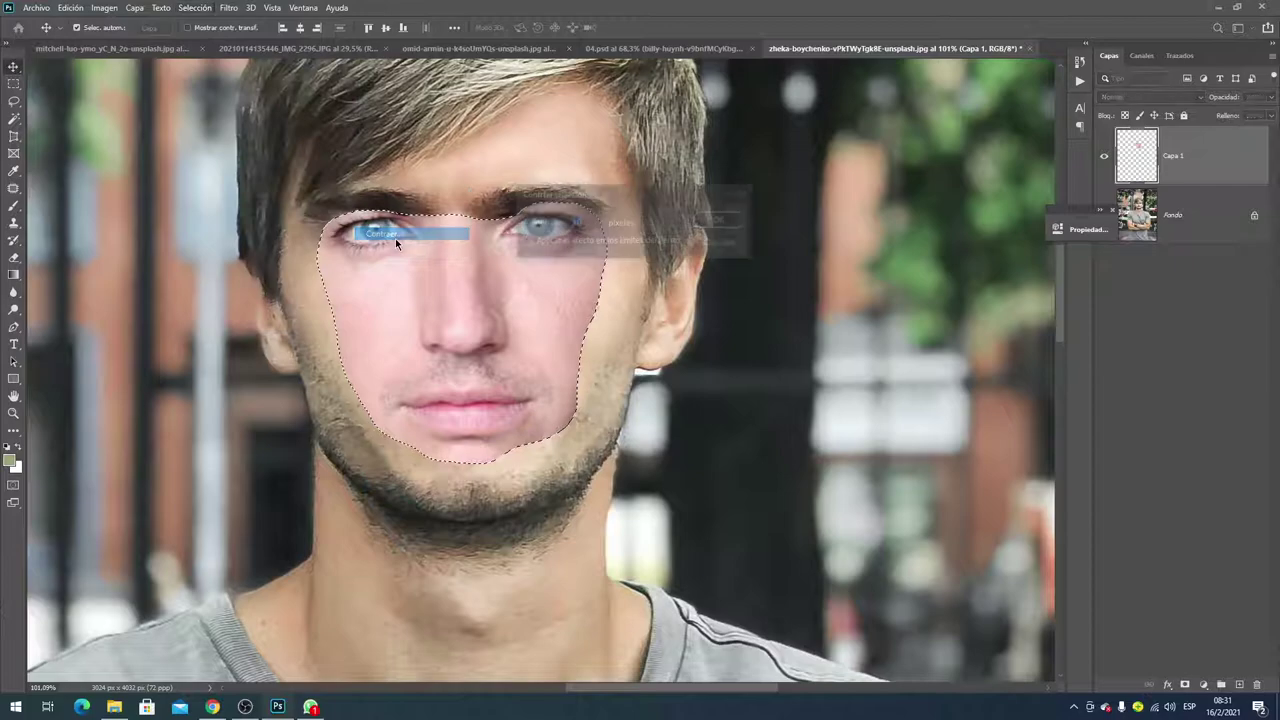
{"action": "left_click", "coordinate": [728, 222]}
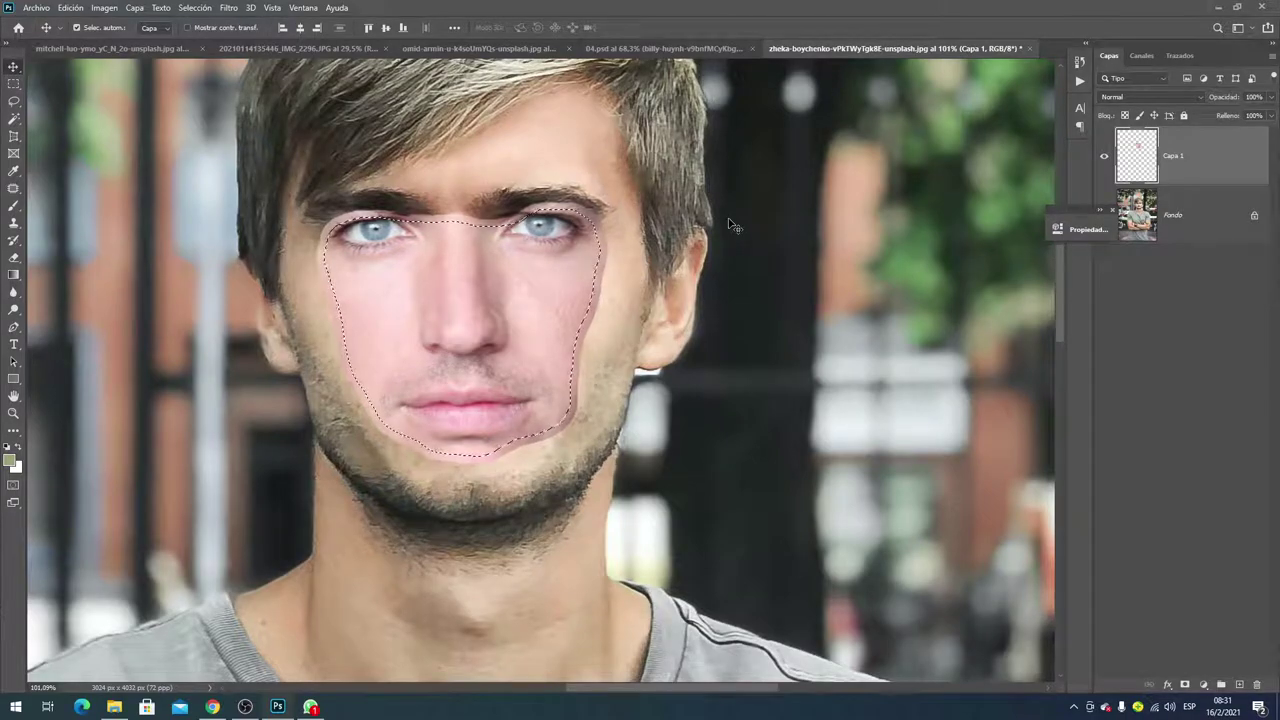
{"action": "key", "text": "ctrl+z"}
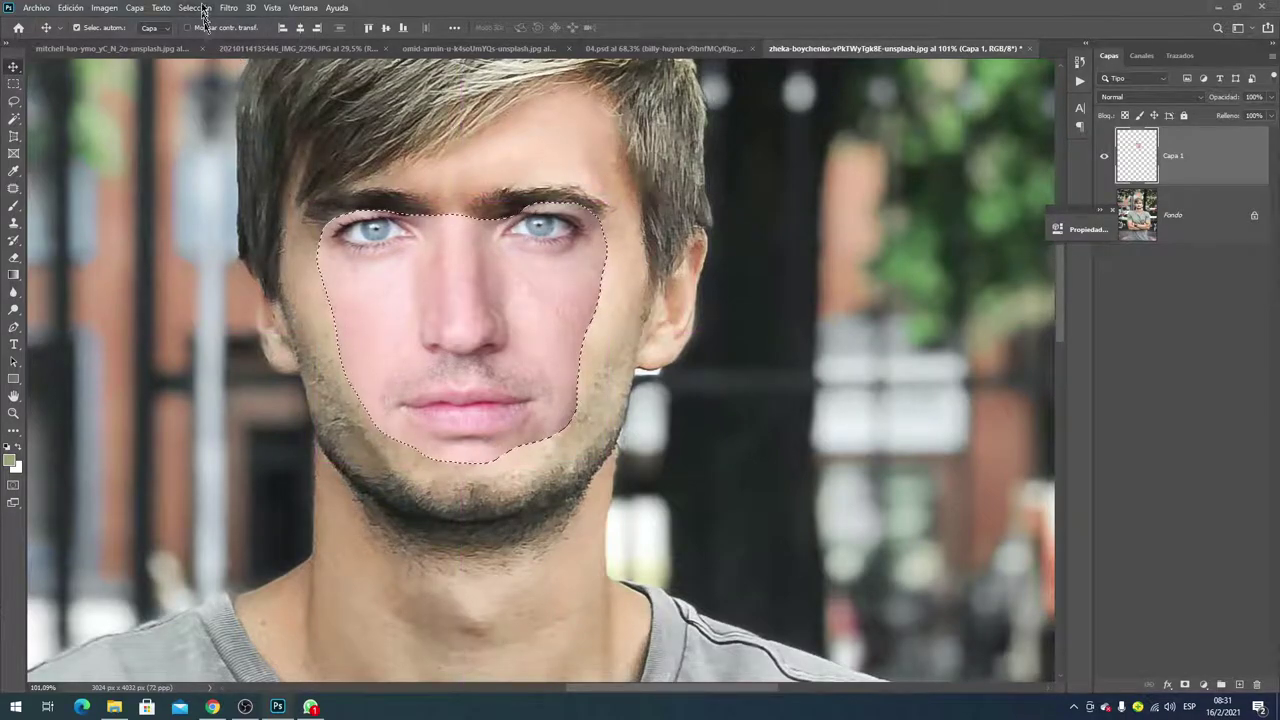
{"action": "left_click", "coordinate": [205, 9]}
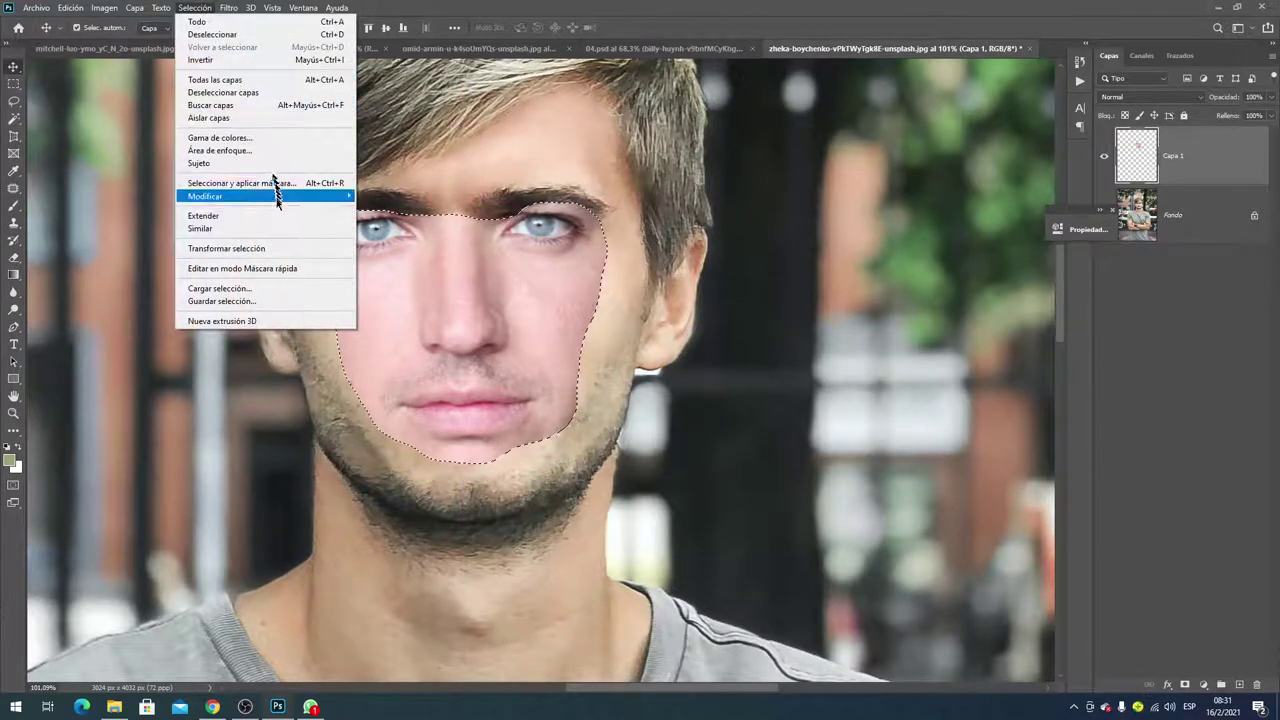
{"action": "mouse_move", "coordinate": [205, 196]}
{"action": "left_click", "coordinate": [413, 233]}
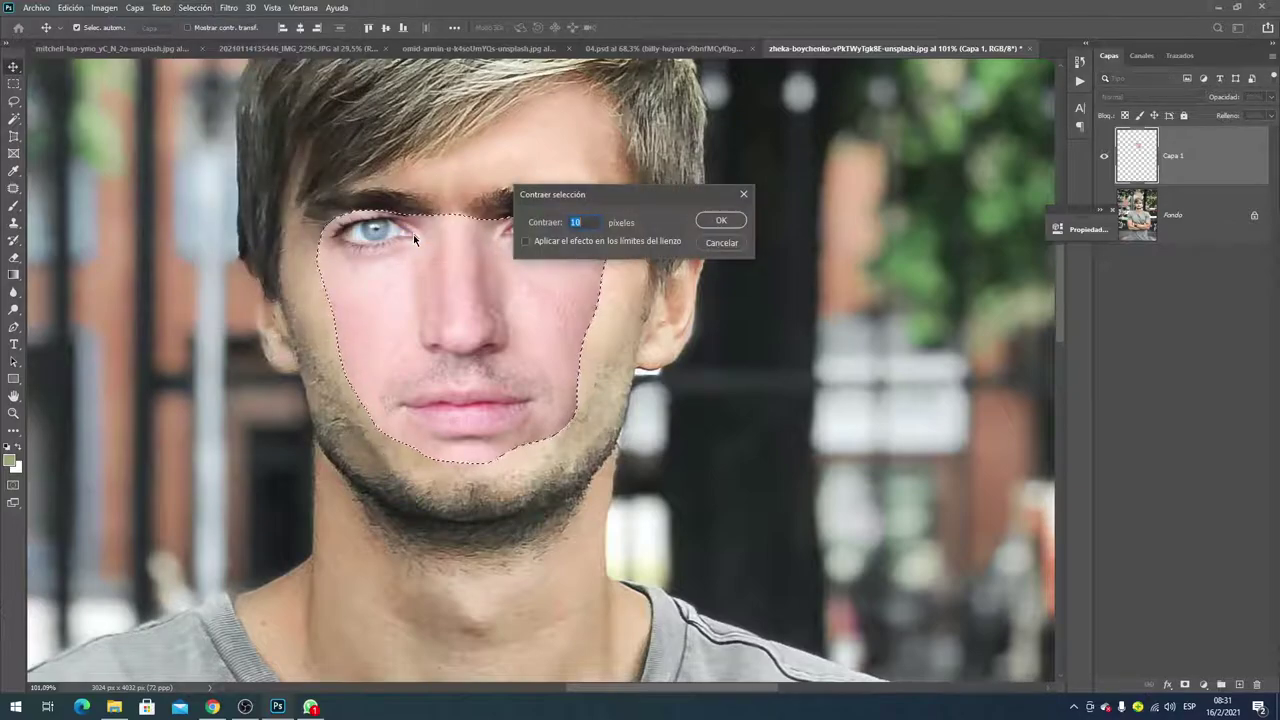
{"action": "key", "text": "Return"}
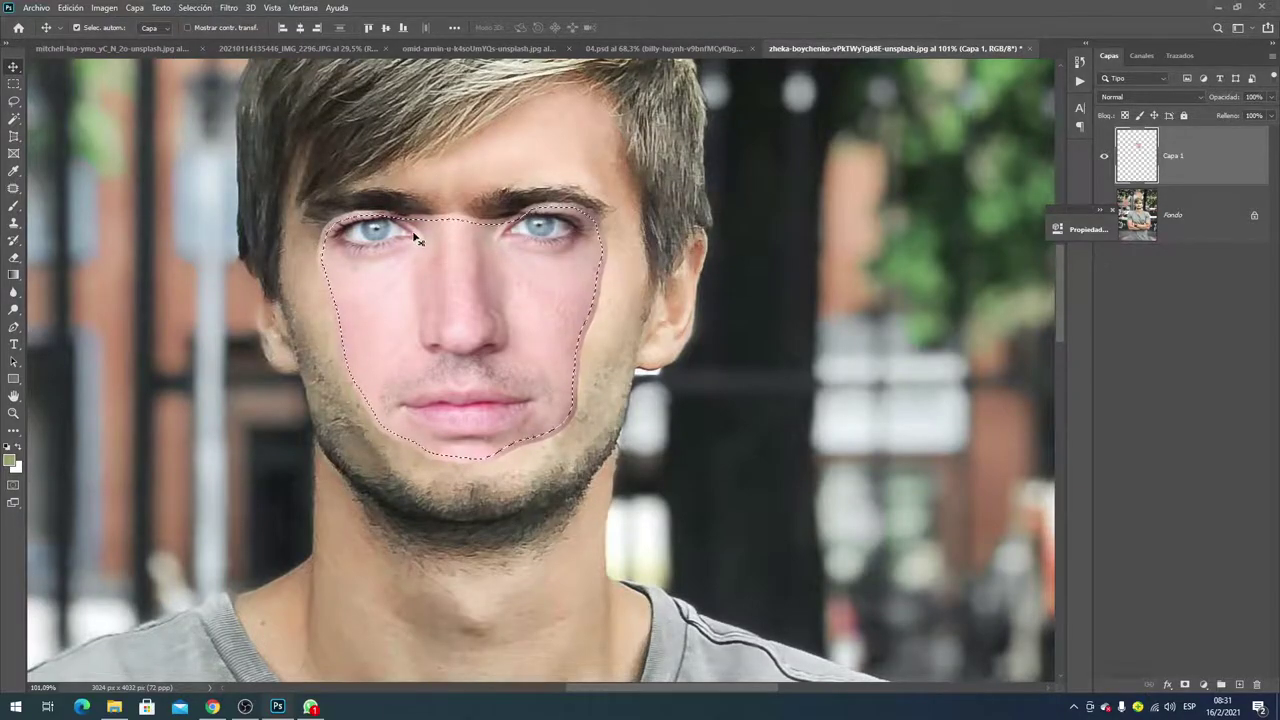
- Unlock the Fondo background as Capa 0, undo a trial Layer via Copy, and deselect
{"action": "left_click", "coordinate": [1174, 217]}
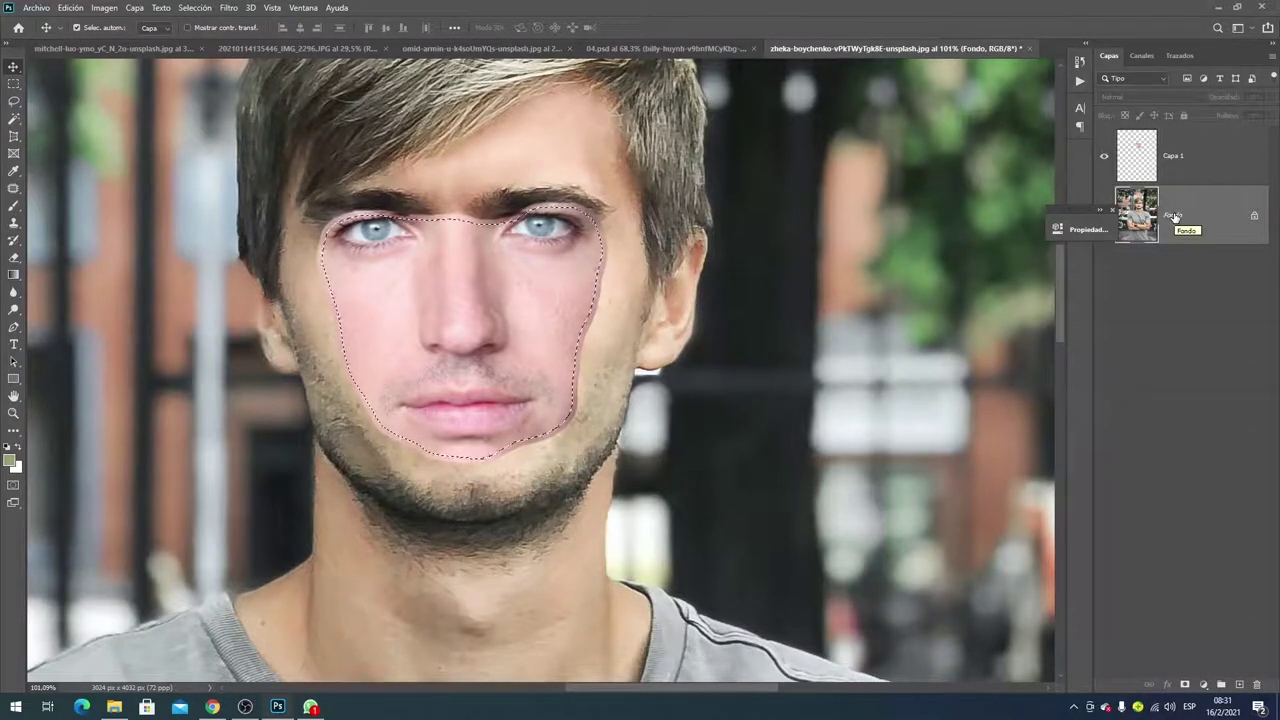
{"action": "left_click", "coordinate": [1254, 216]}
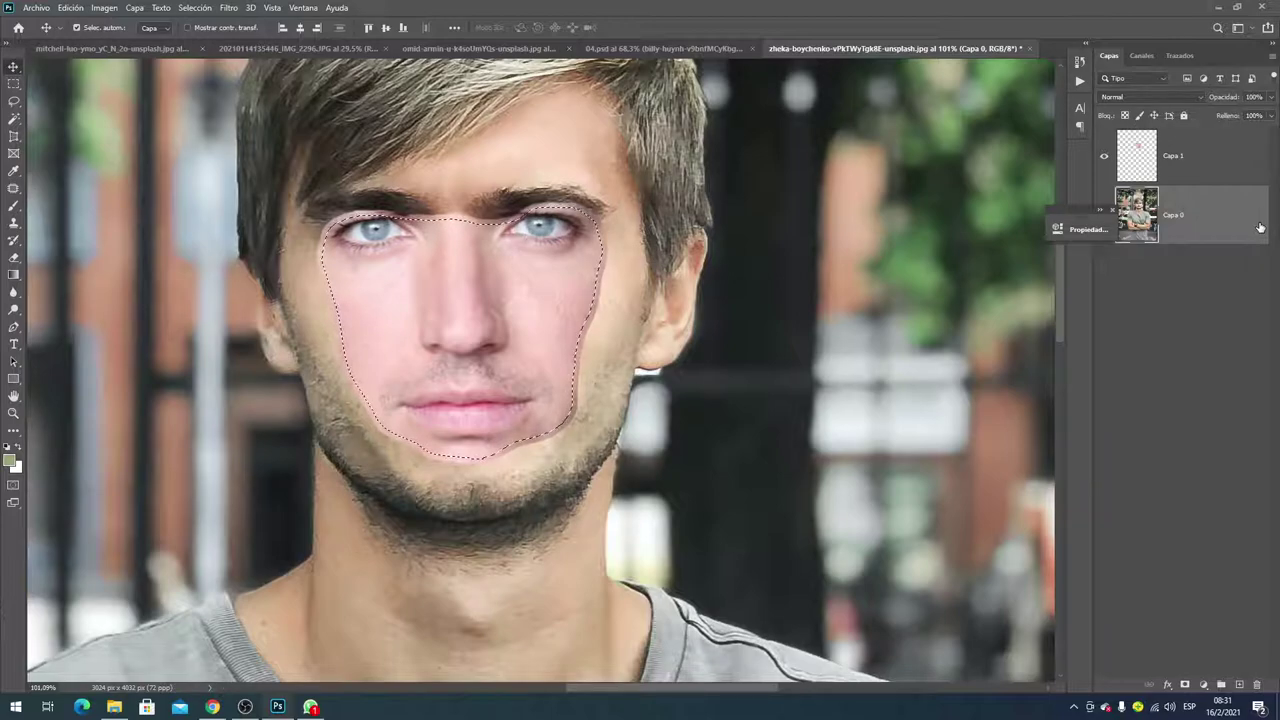
{"action": "key", "text": "ctrl+j"}
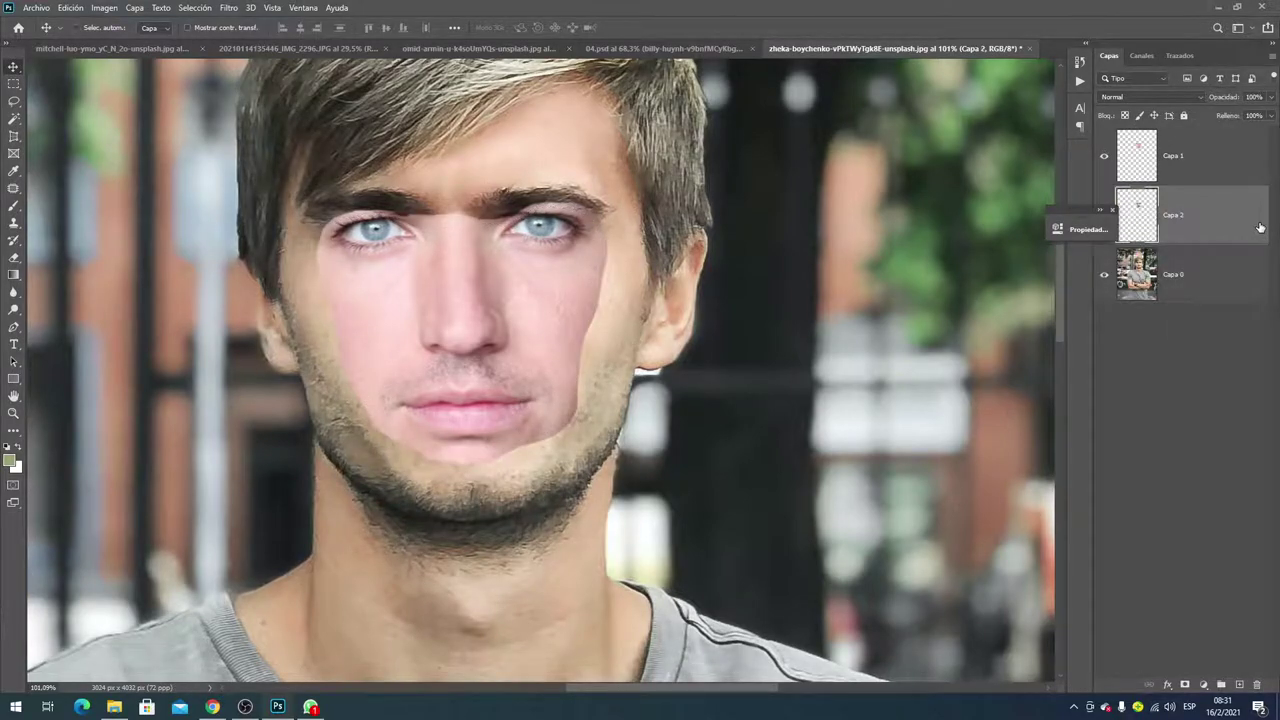
{"action": "key", "text": "ctrl+z"}
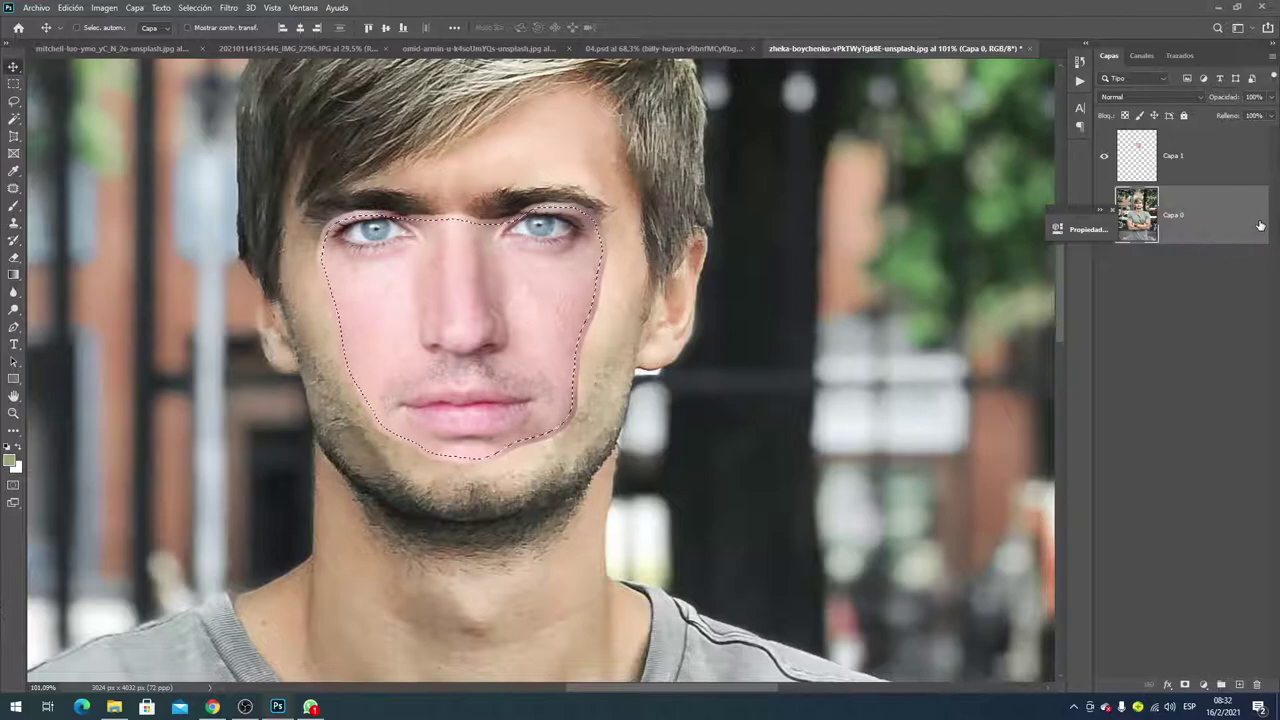
{"action": "left_click", "coordinate": [102, 8]}
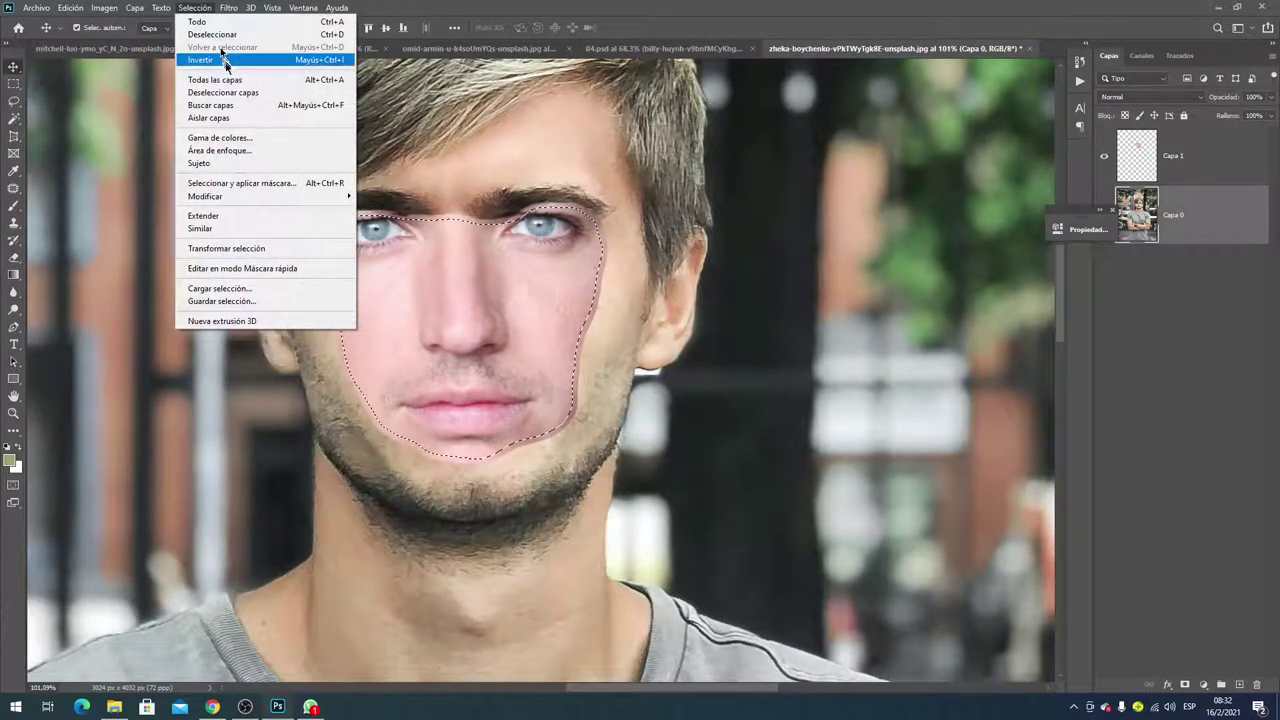
{"action": "left_click", "coordinate": [232, 37]}
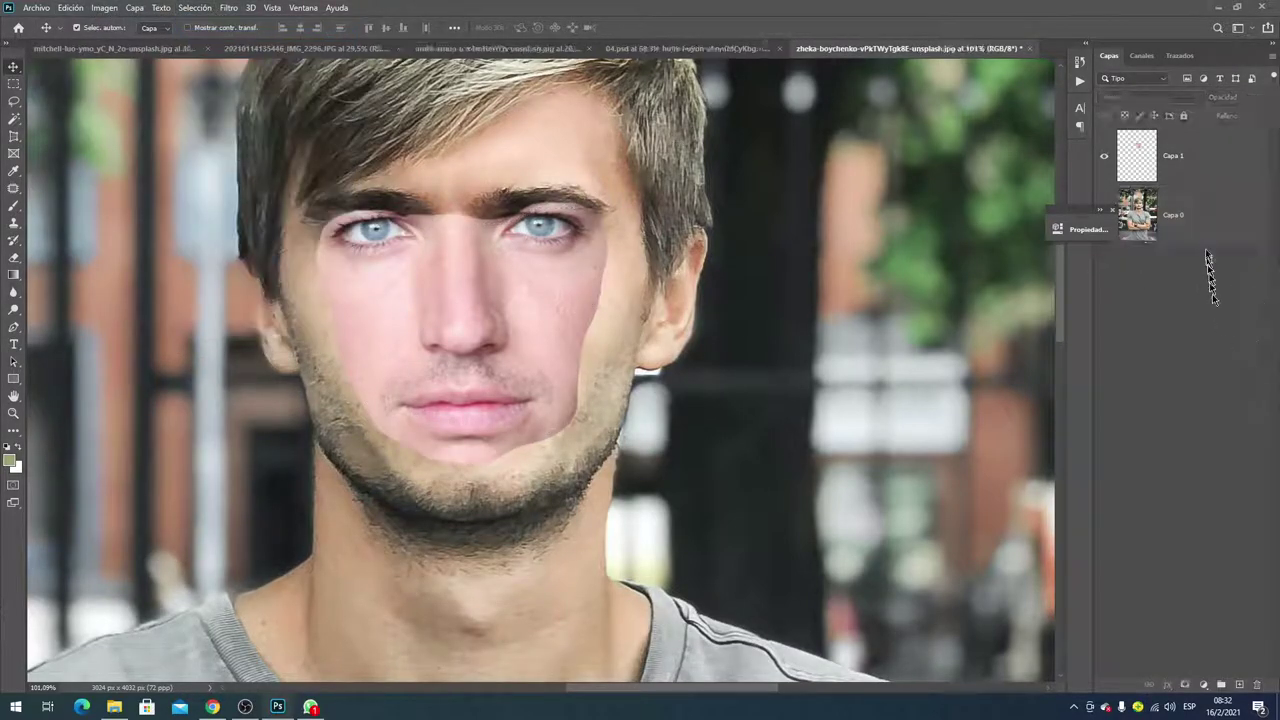
- Duplicate Capa 0 as Capa 0 copia and reload the face selection contracted by 7 pixels
{"action": "key", "text": "ctrl+j"}
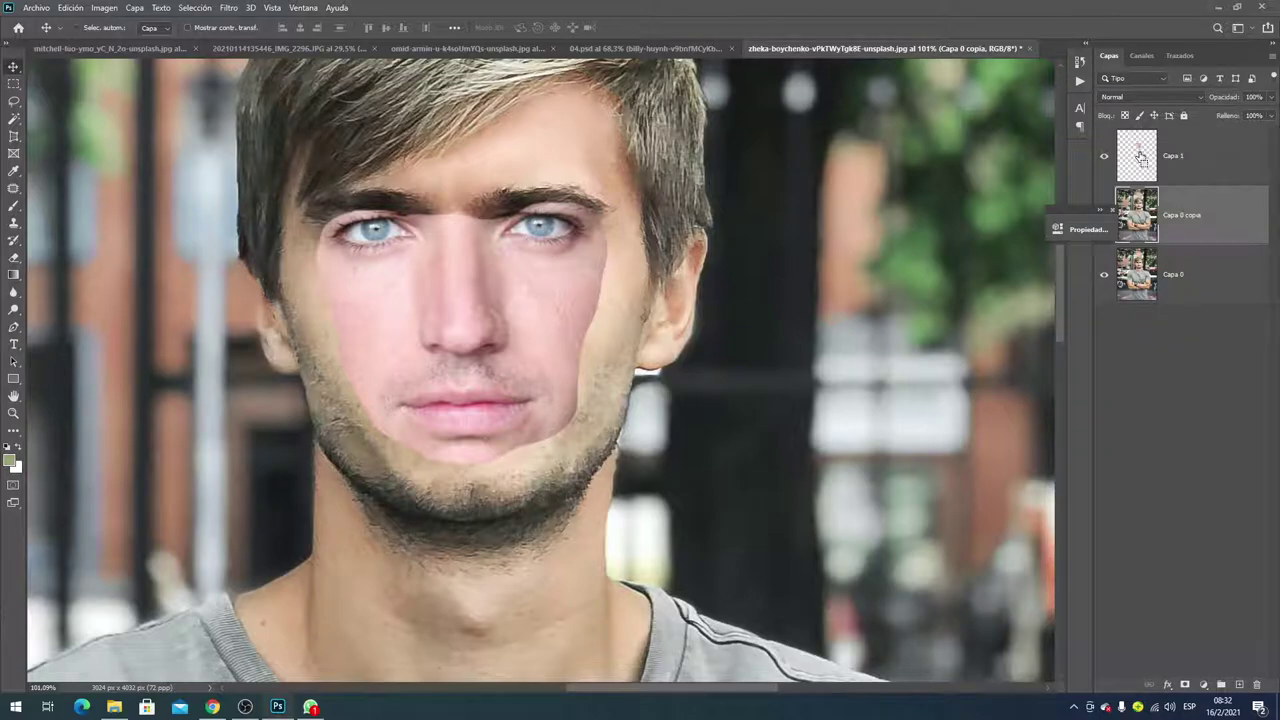
{"action": "left_click", "coordinate": [1141, 157], "text": "ctrl"}
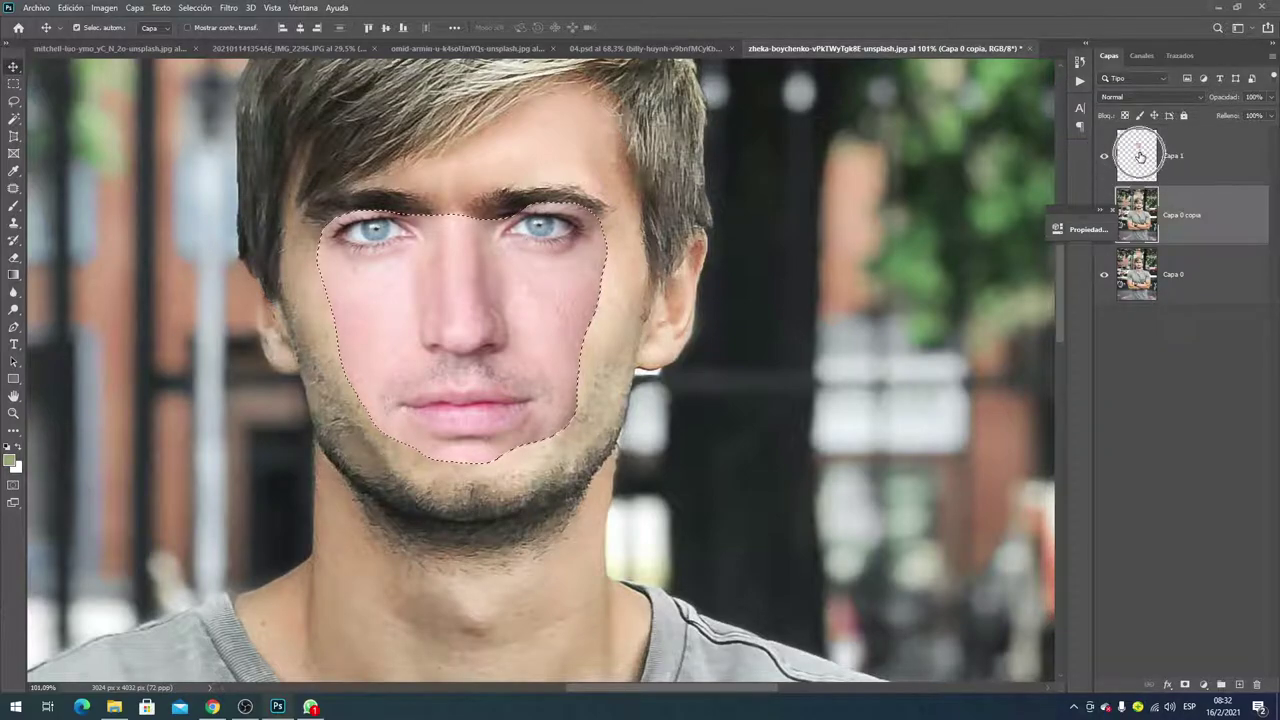
{"action": "left_click", "coordinate": [197, 8]}
{"action": "mouse_move", "coordinate": [205, 196]}
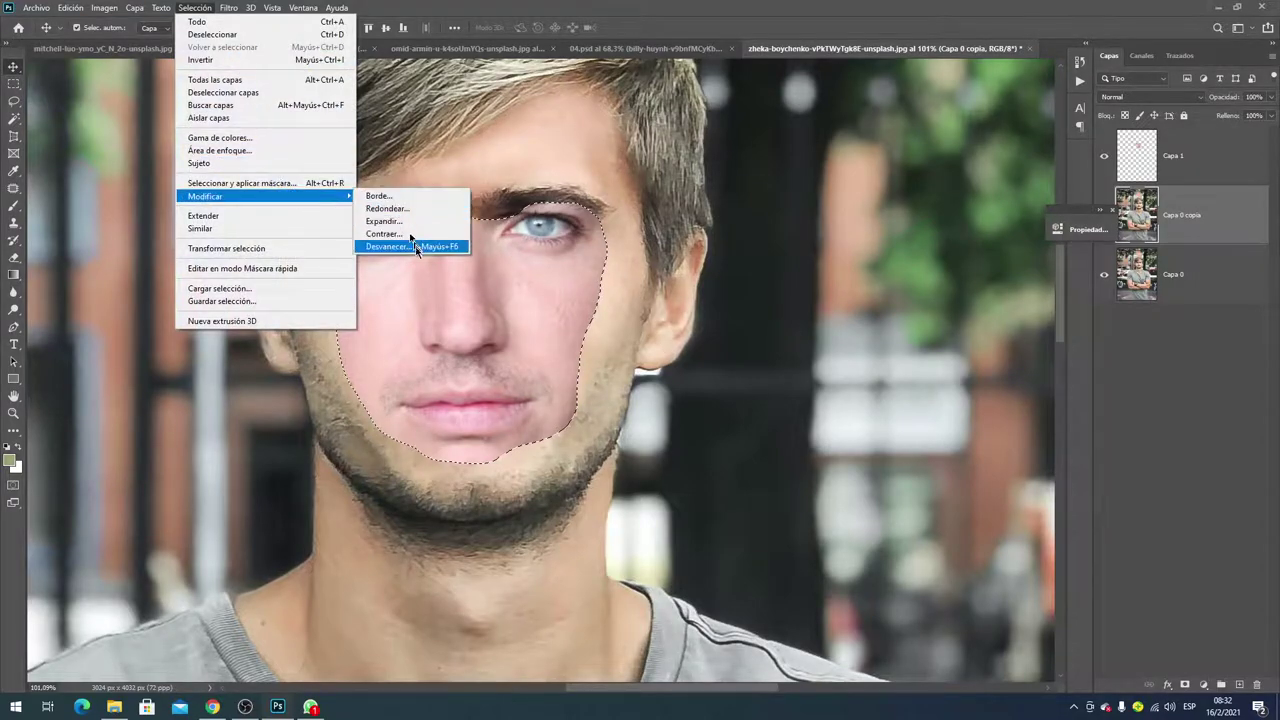
{"action": "left_click", "coordinate": [400, 233]}
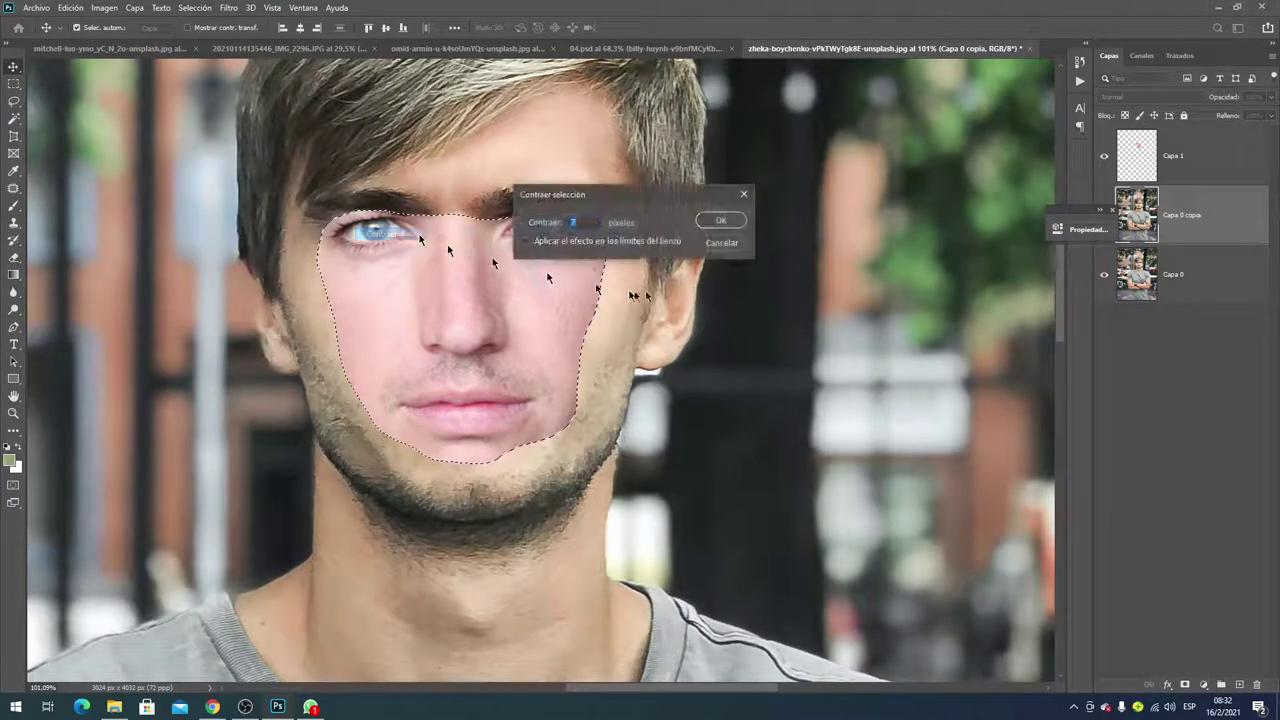
{"action": "left_click", "coordinate": [721, 221]}
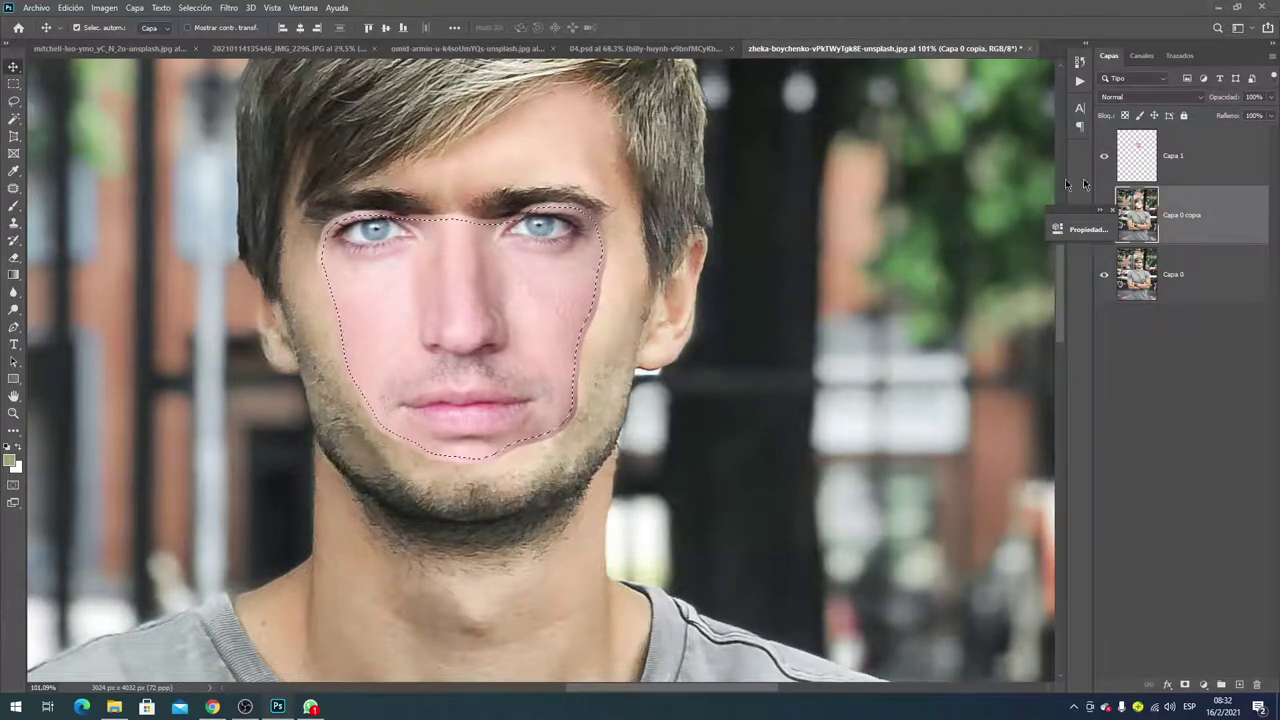
- Delete the face area from Capa 0, then show Capa 1 and select it with Capa 0 copia
{"action": "left_click", "coordinate": [1108, 155]}
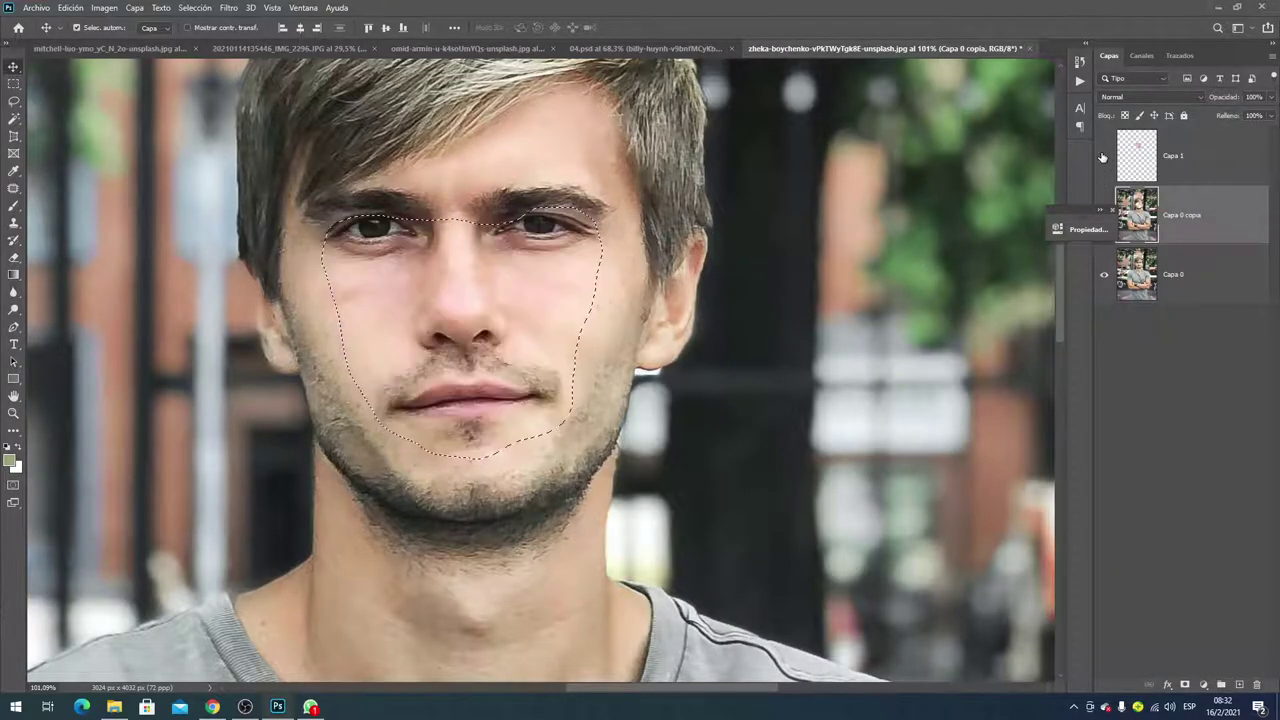
{"action": "left_click", "coordinate": [1110, 278]}
{"action": "key", "text": "Delete"}
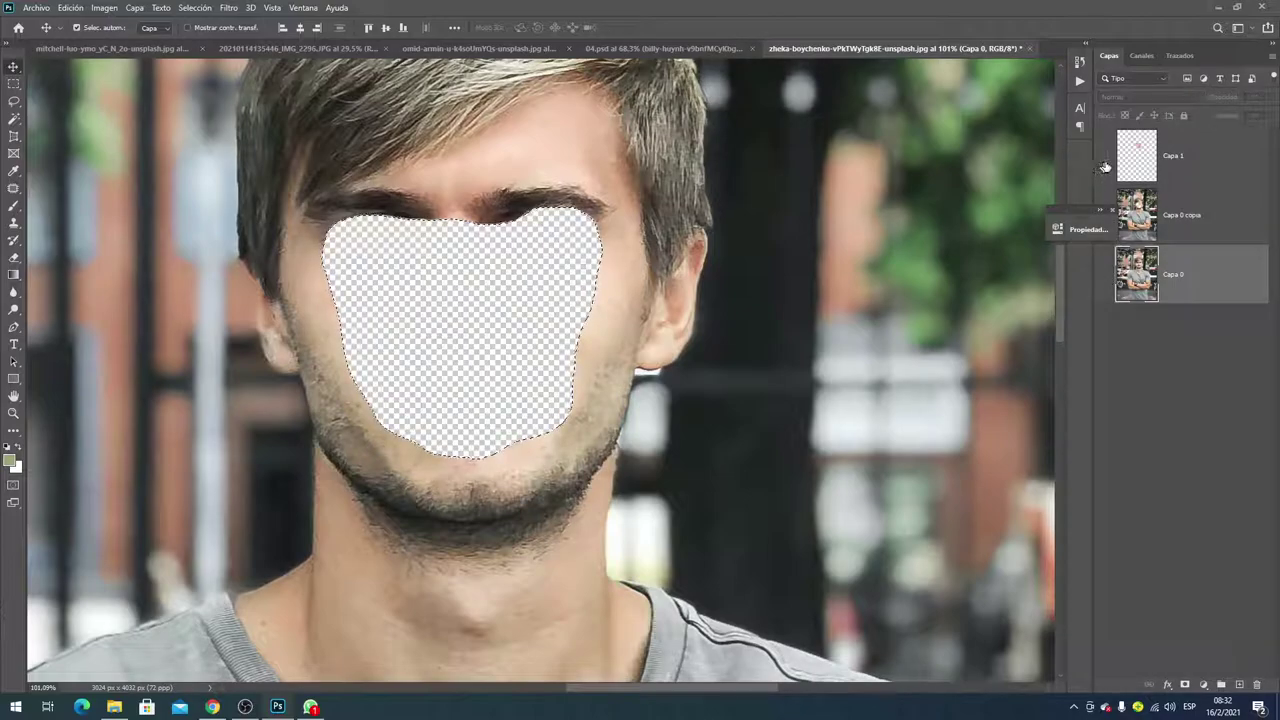
{"action": "left_click", "coordinate": [1104, 157]}
{"action": "left_click", "coordinate": [1145, 218]}
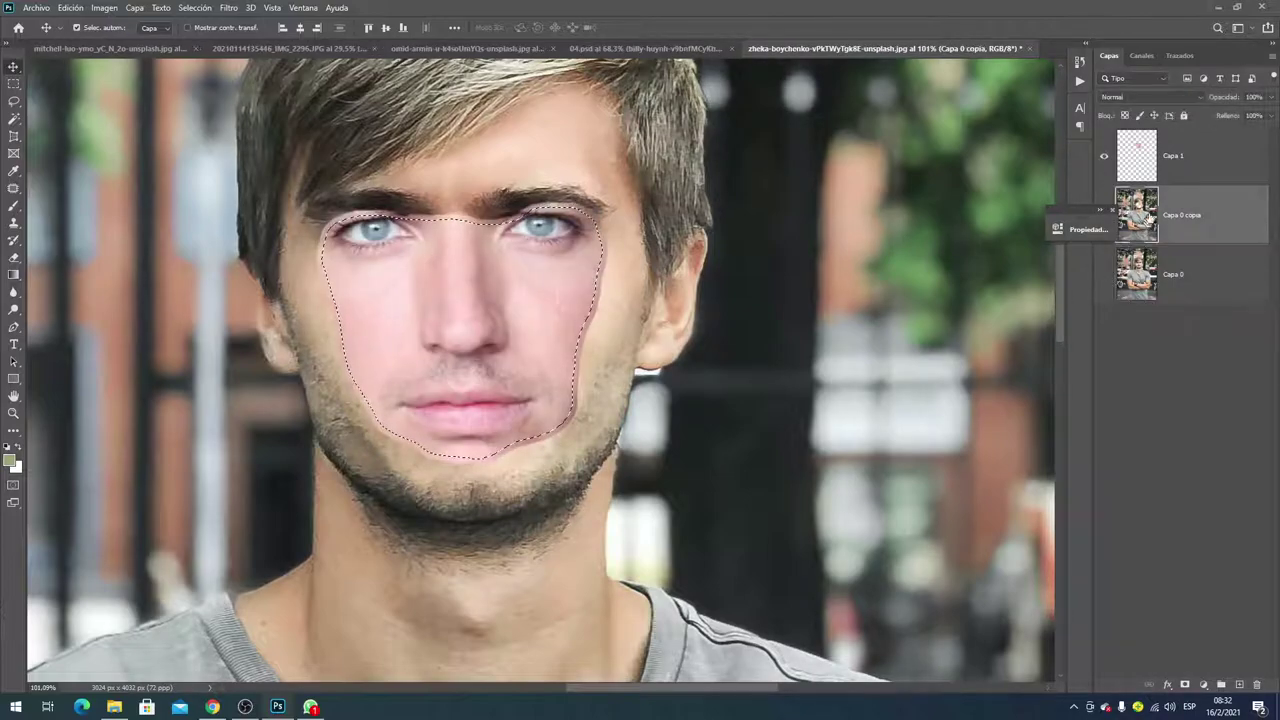
{"action": "left_click", "coordinate": [1197, 169], "text": "ctrl"}
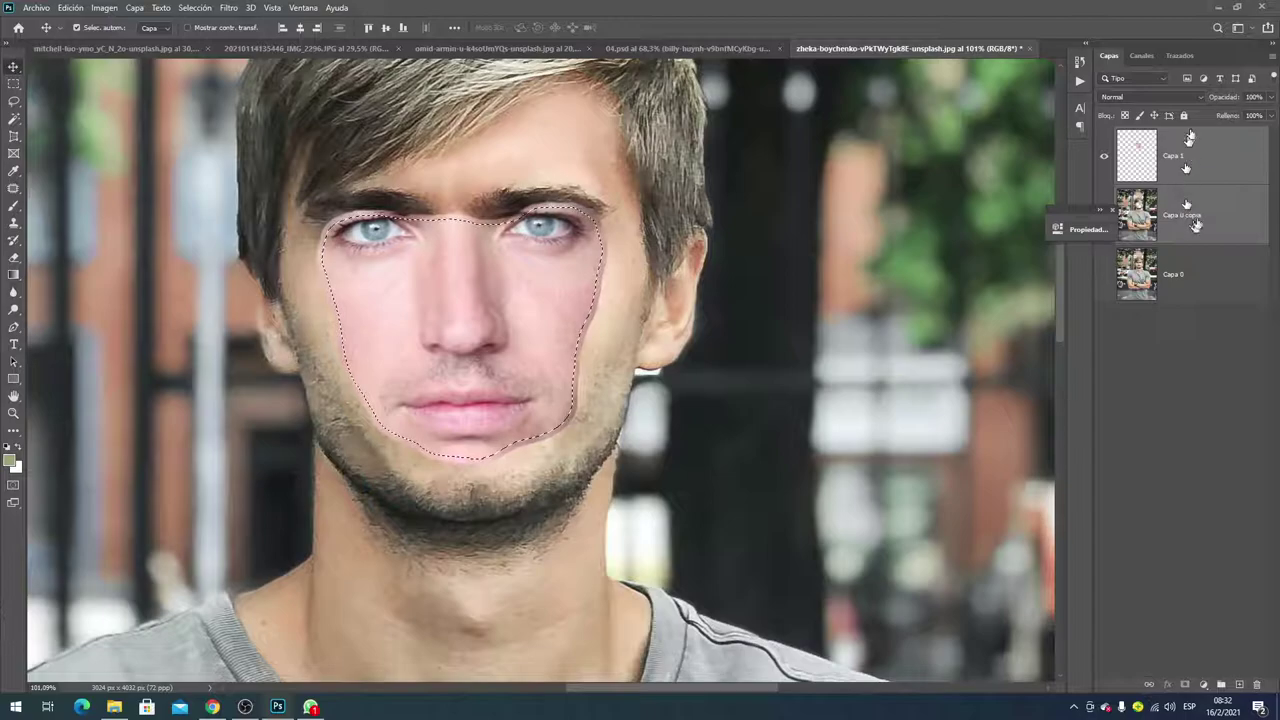
- Auto-blend Capa 1 and Capa 0 copia as Panorama with Seamless Tones and Colors and Content-Aware Fill
{"action": "left_click", "coordinate": [71, 8]}
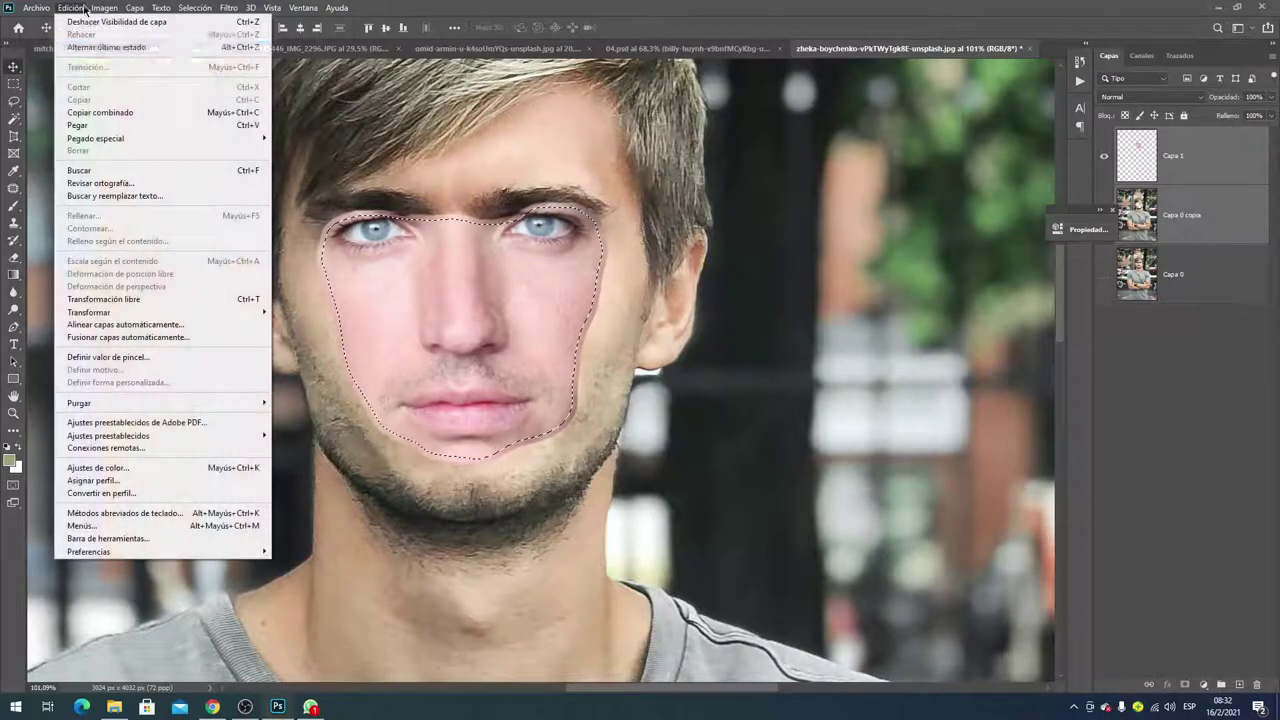
{"action": "left_click", "coordinate": [129, 338]}
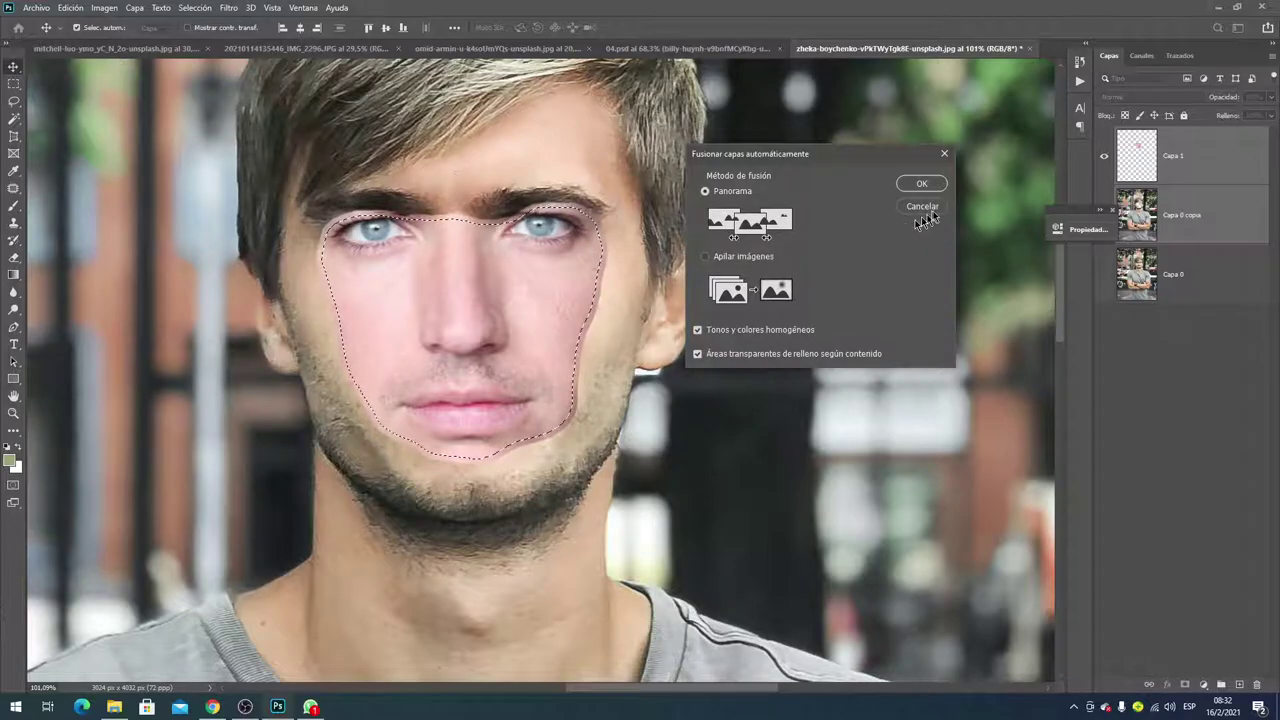
{"action": "left_click", "coordinate": [920, 183]}
{"action": "left_click", "coordinate": [71, 8]}
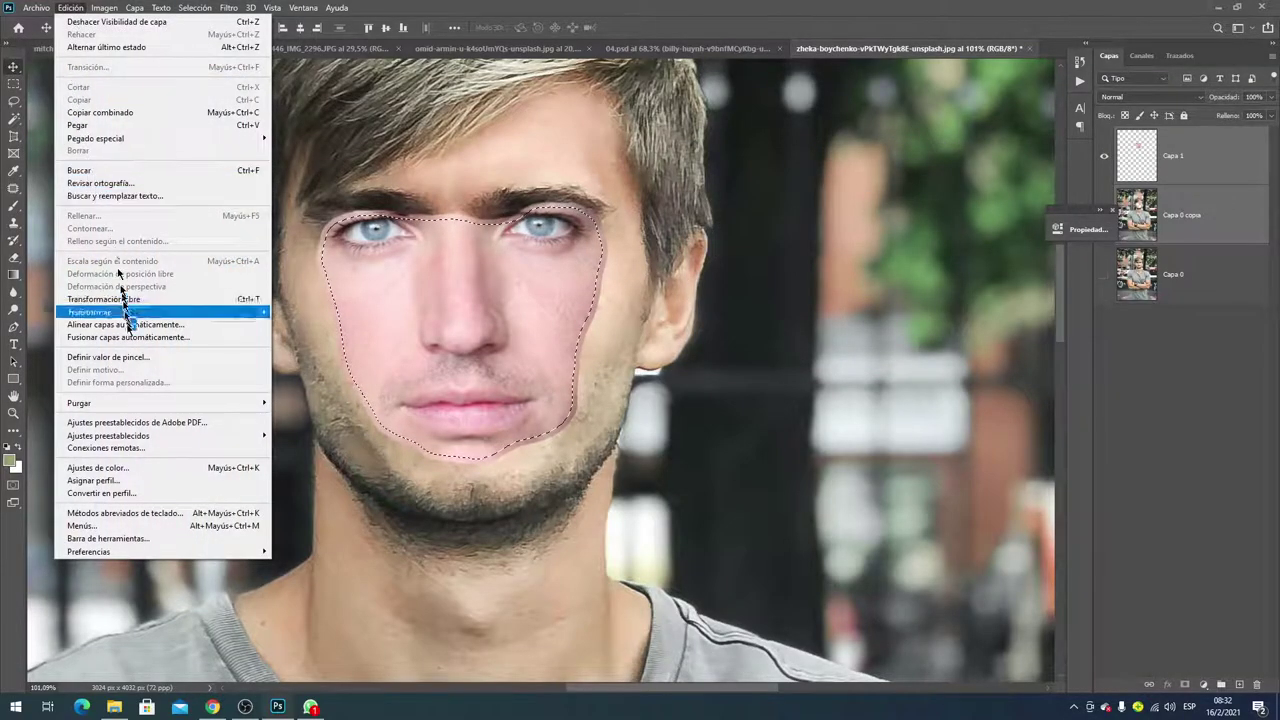
{"action": "left_click", "coordinate": [136, 338]}
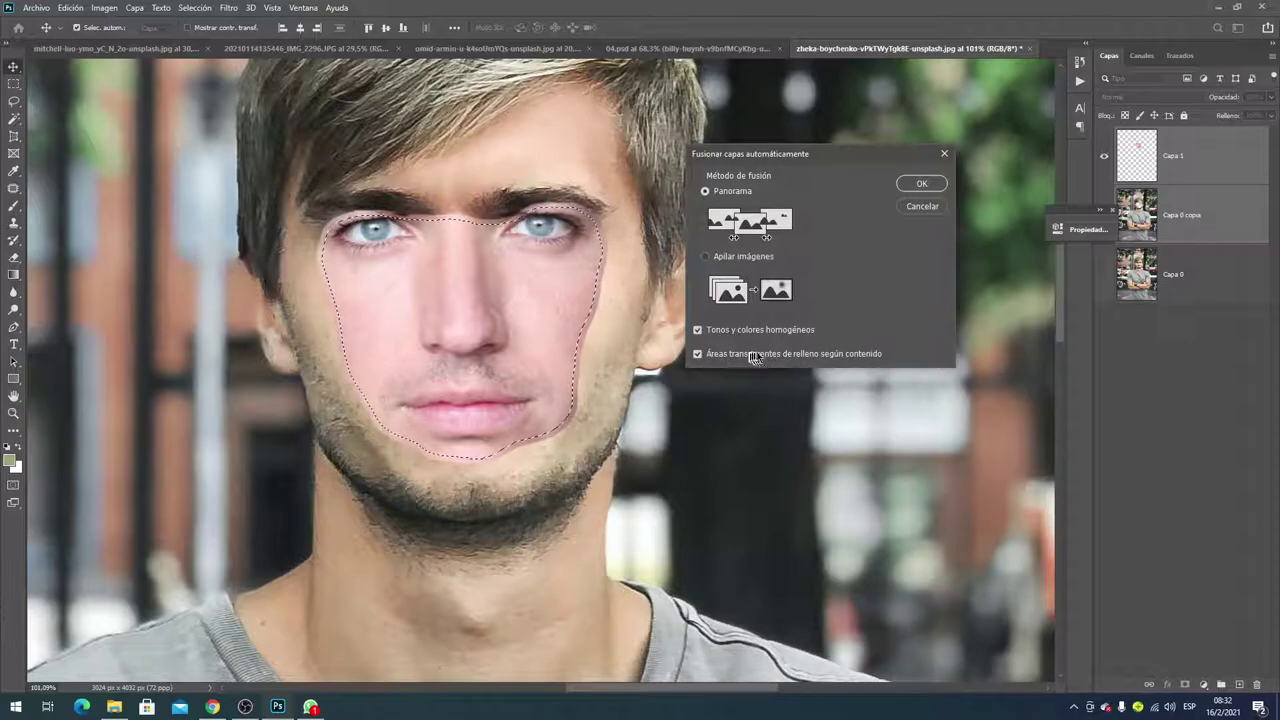
{"action": "left_click", "coordinate": [921, 184]}
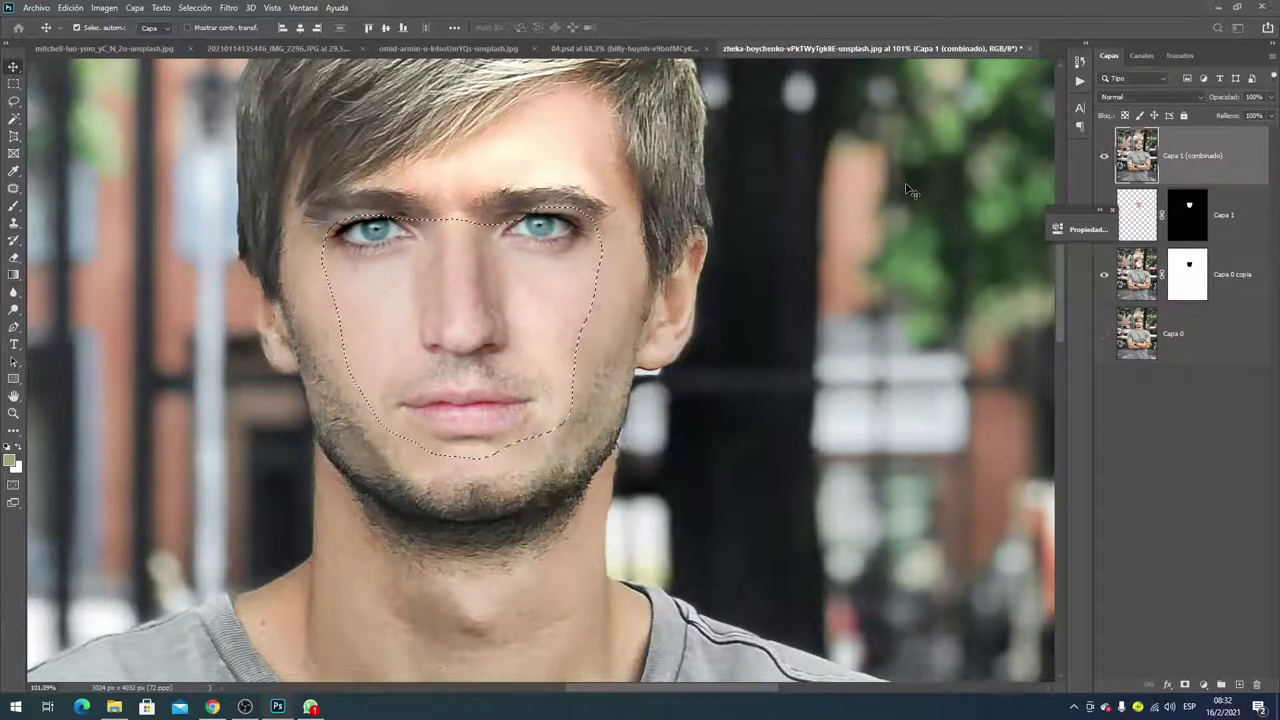
- Deselect the face, zoom out, and float the Properties panel
{"action": "key", "text": "ctrl+d"}
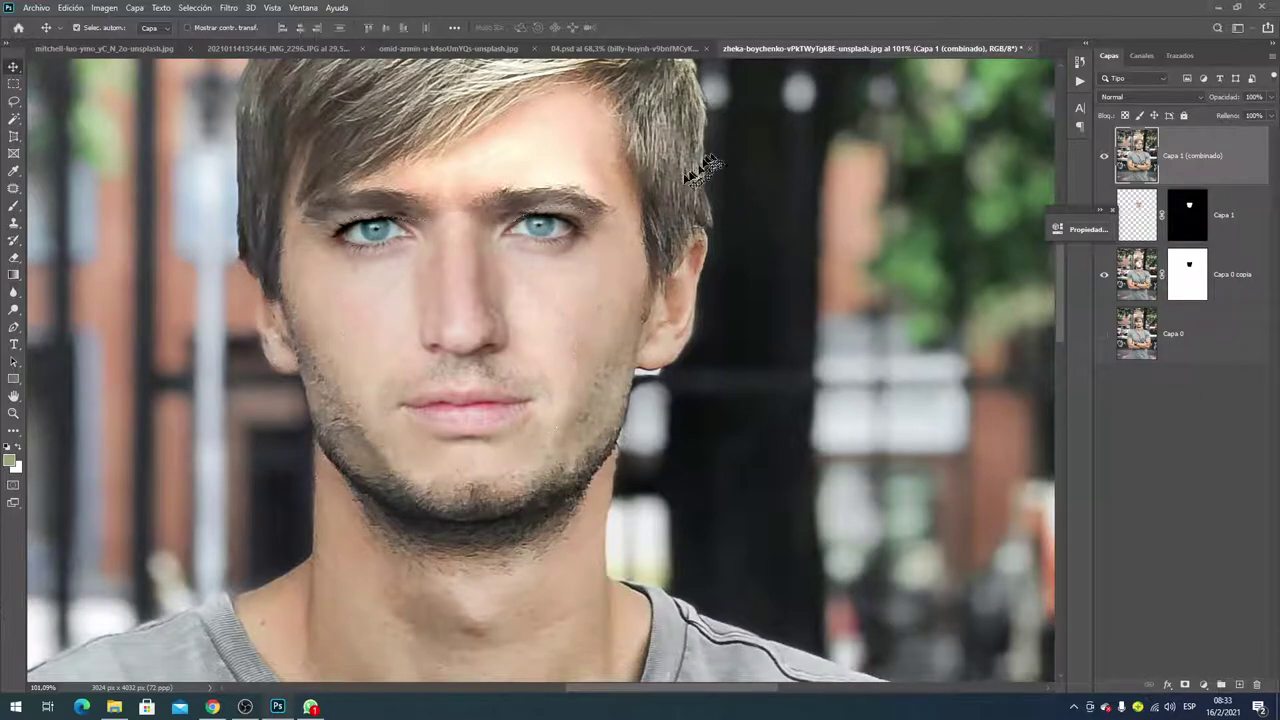
{"action": "scroll", "coordinate": [600, 300], "scroll_direction": "down", "scroll_amount": 1}
{"action": "scroll", "coordinate": [590, 290], "scroll_direction": "down", "scroll_amount": 1}
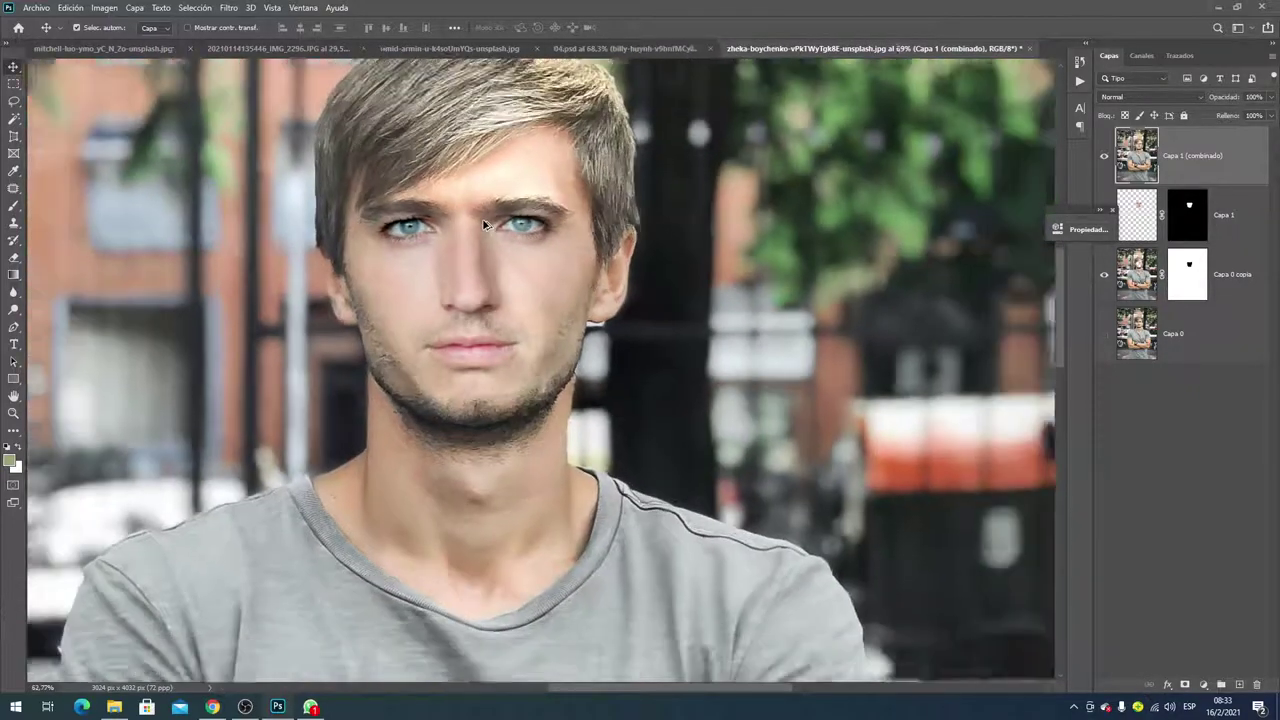
{"action": "scroll", "coordinate": [570, 270], "scroll_direction": "down", "scroll_amount": 1}
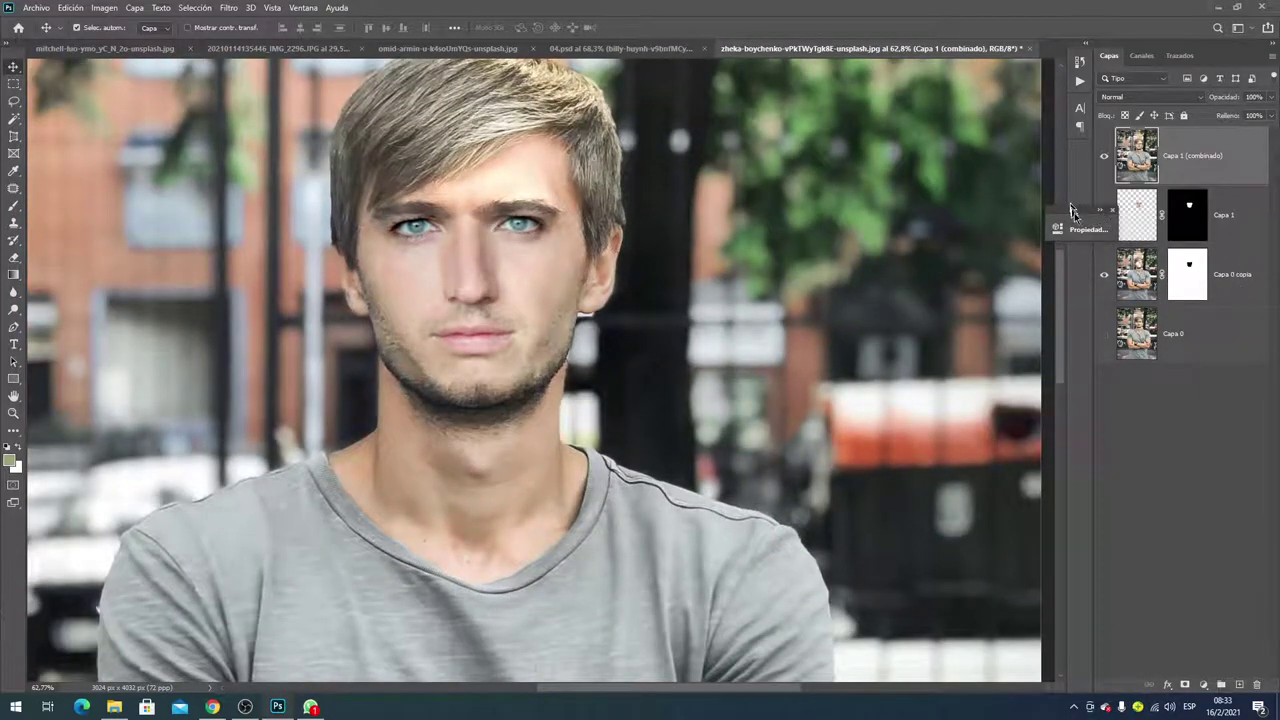
{"action": "left_click_drag", "start_coordinate": [1132, 390], "coordinate": [1176, 490]}
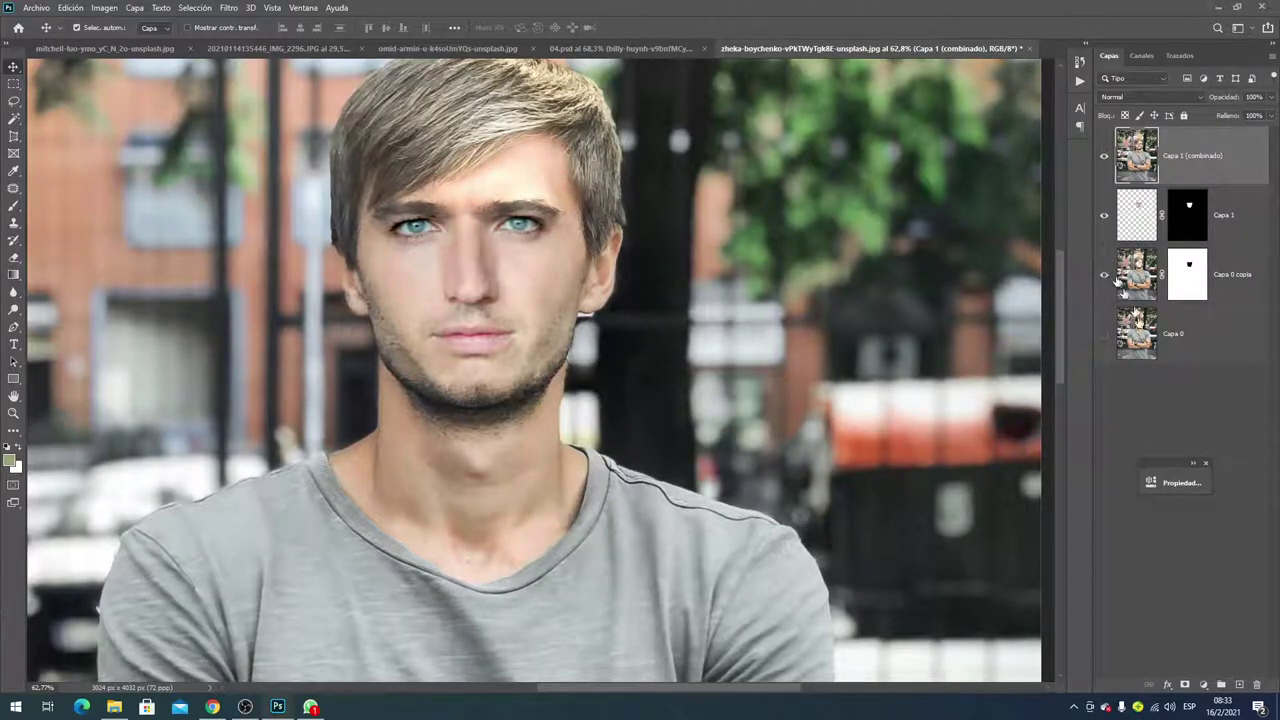
- Raise Capa 0 to compare faces, return it to the bottom, and select Capa 1 (combinado)
{"action": "left_click", "coordinate": [1155, 335]}
{"action": "left_click", "coordinate": [1104, 333]}
{"action": "left_click_drag", "start_coordinate": [1137, 333], "coordinate": [1124, 140]}
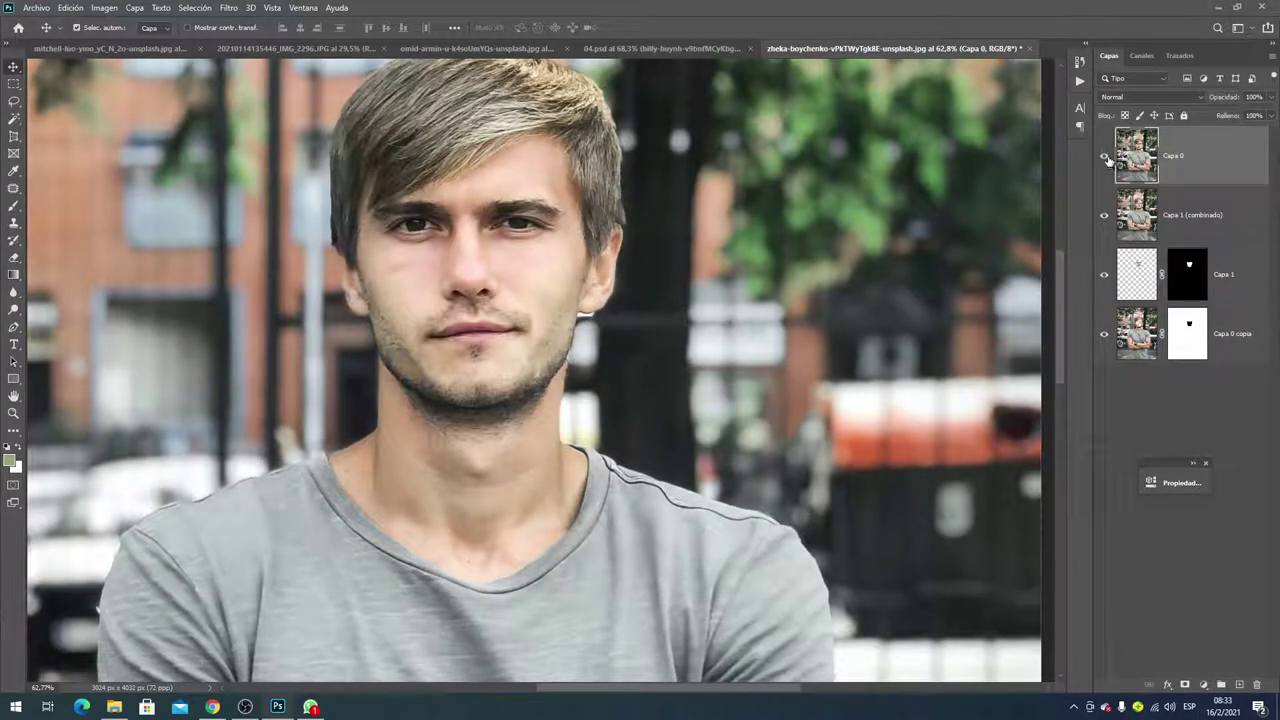
{"action": "left_click", "coordinate": [1105, 156]}
{"action": "left_click", "coordinate": [1105, 156]}
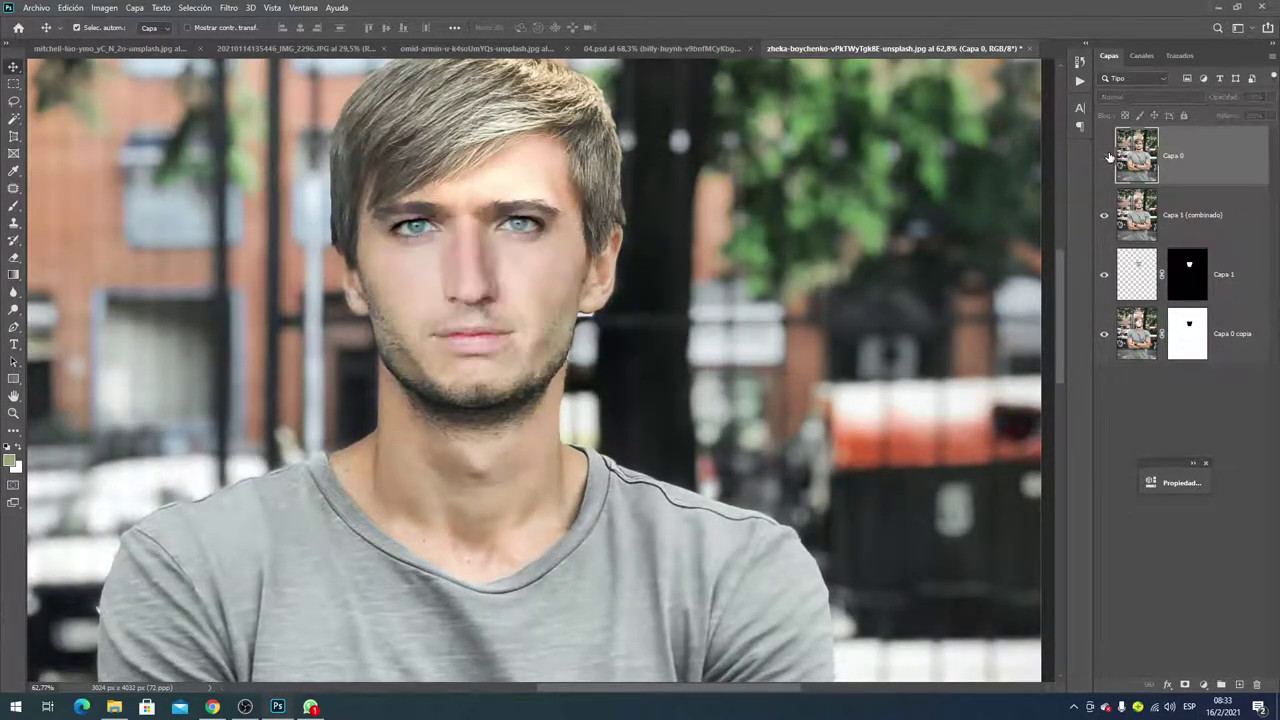
{"action": "left_click", "coordinate": [1105, 156]}
{"action": "left_click_drag", "start_coordinate": [1137, 155], "coordinate": [1150, 368]}
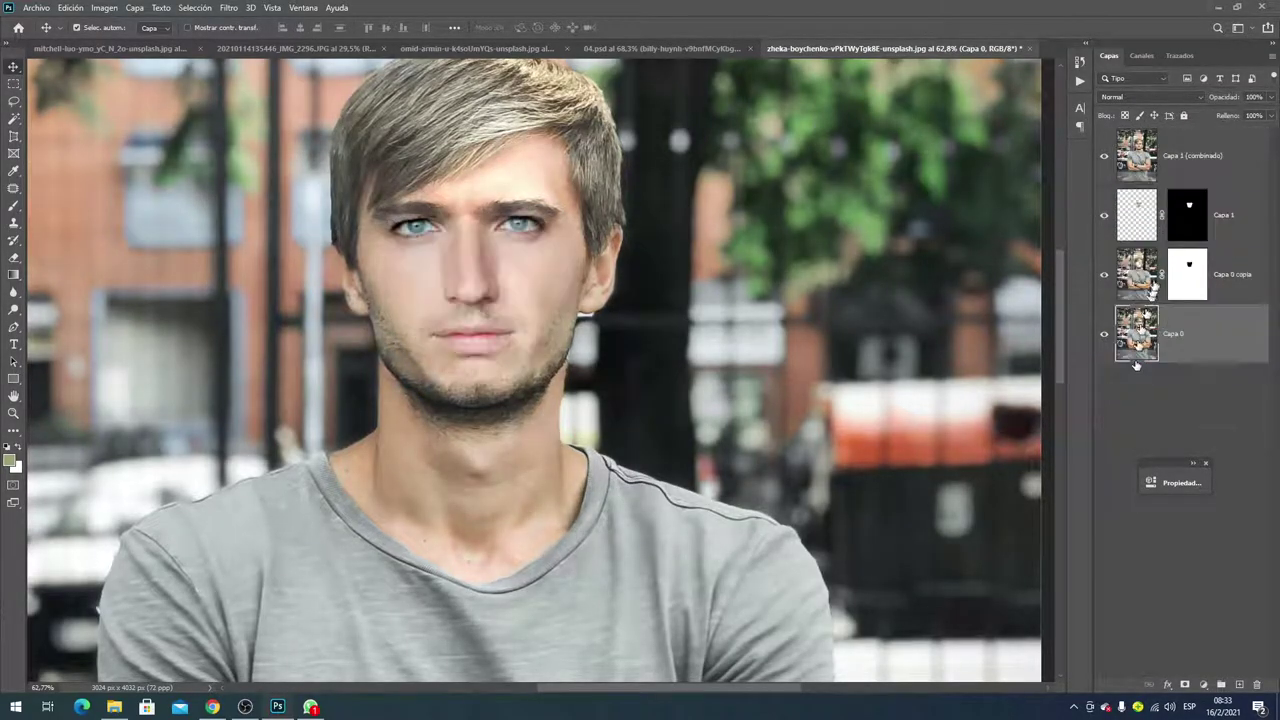
{"action": "left_click", "coordinate": [1130, 160]}
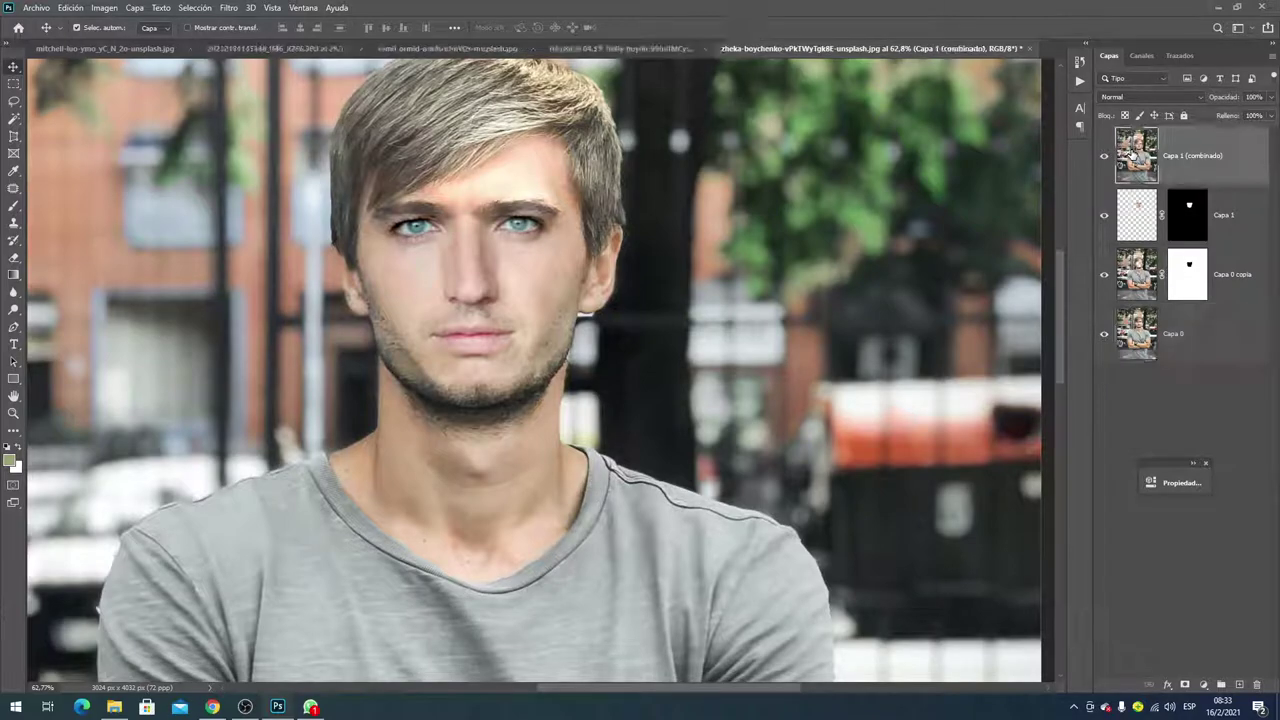
{"action": "scroll", "coordinate": [520, 262], "scroll_direction": "down", "scroll_amount": 2}
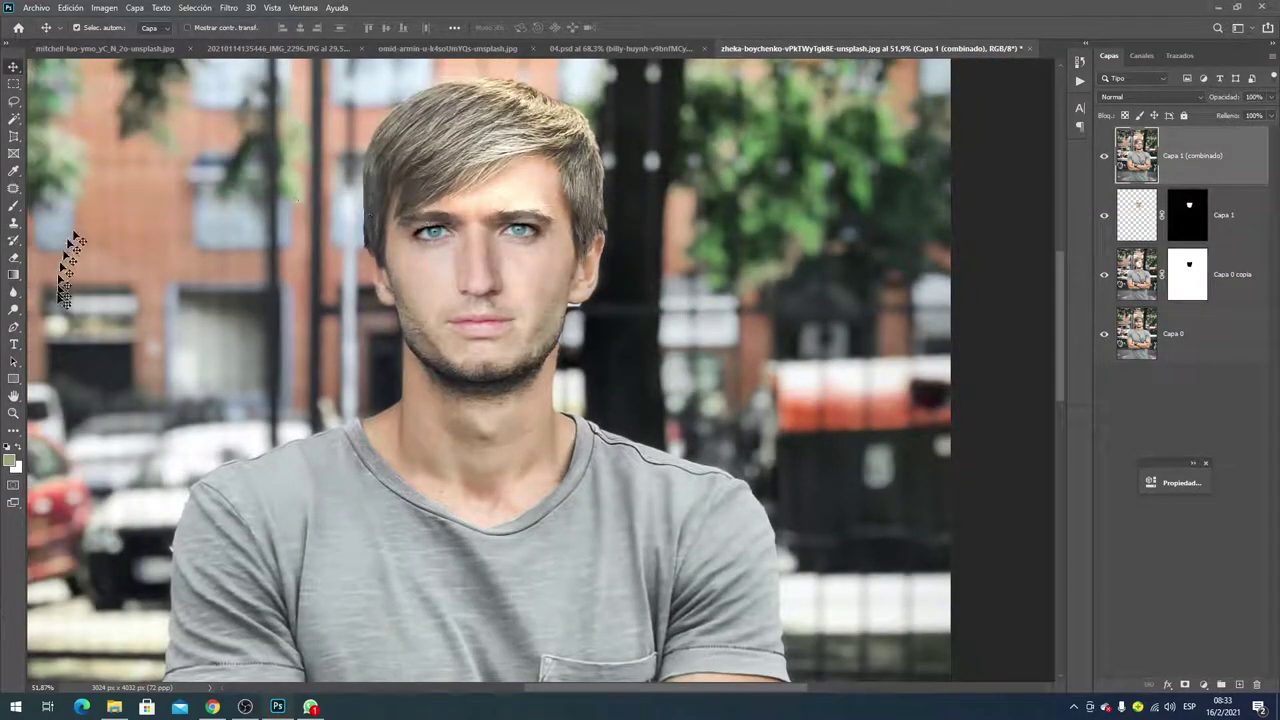
- Select the Dodge tool with a 90 px brush
{"action": "left_click", "coordinate": [22, 310]}
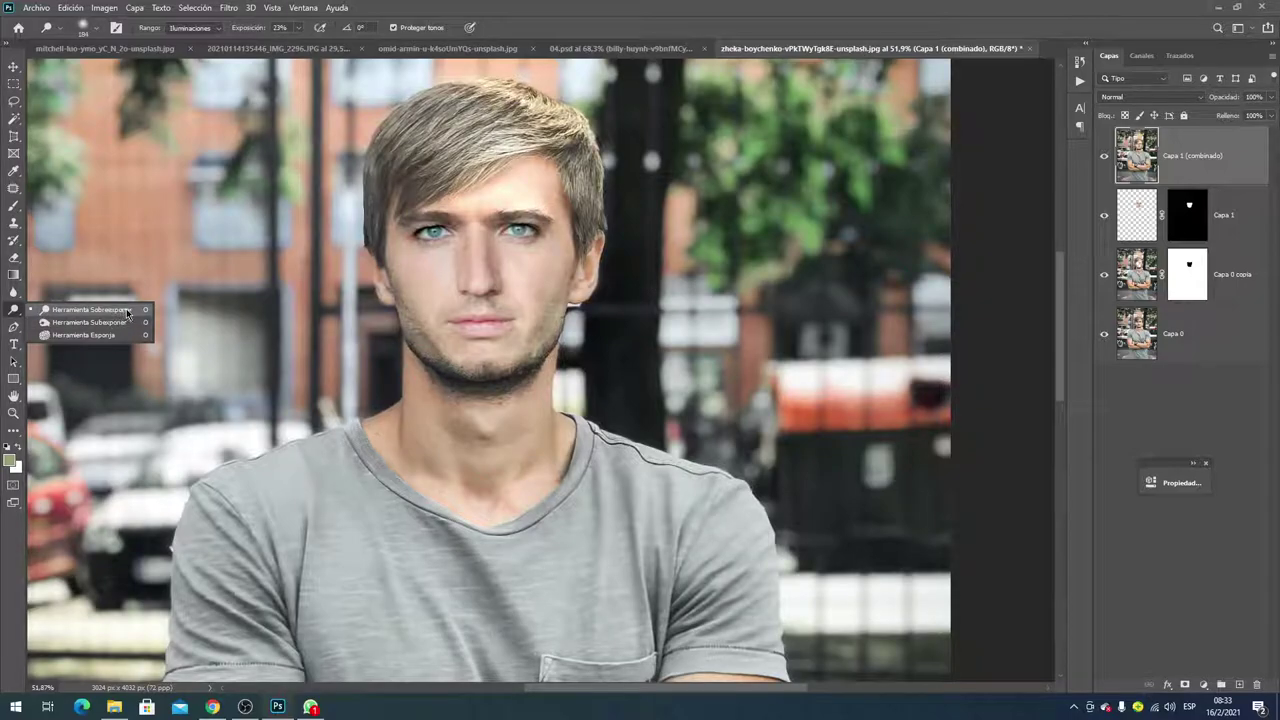
{"action": "left_click", "coordinate": [126, 310]}
{"action": "right_click", "coordinate": [566, 278]}
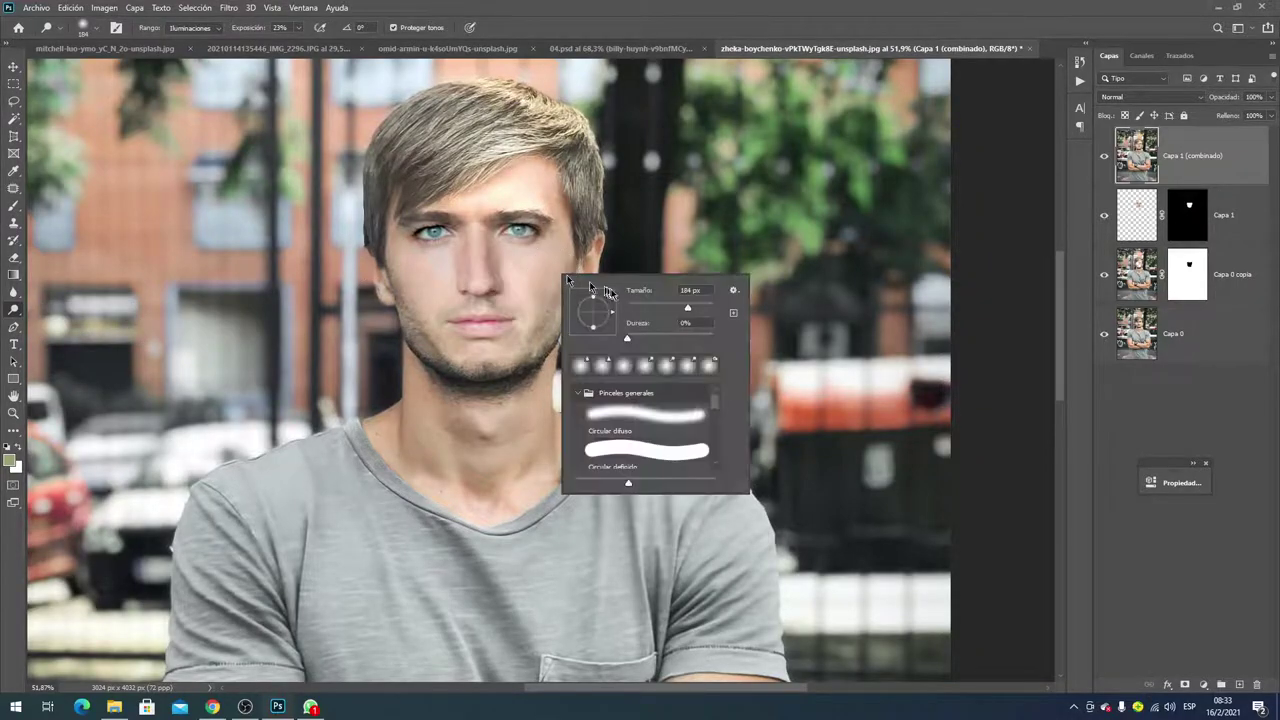
{"action": "left_click_drag", "start_coordinate": [687, 307], "coordinate": [665, 307]}
{"action": "left_click", "coordinate": [1195, 158]}
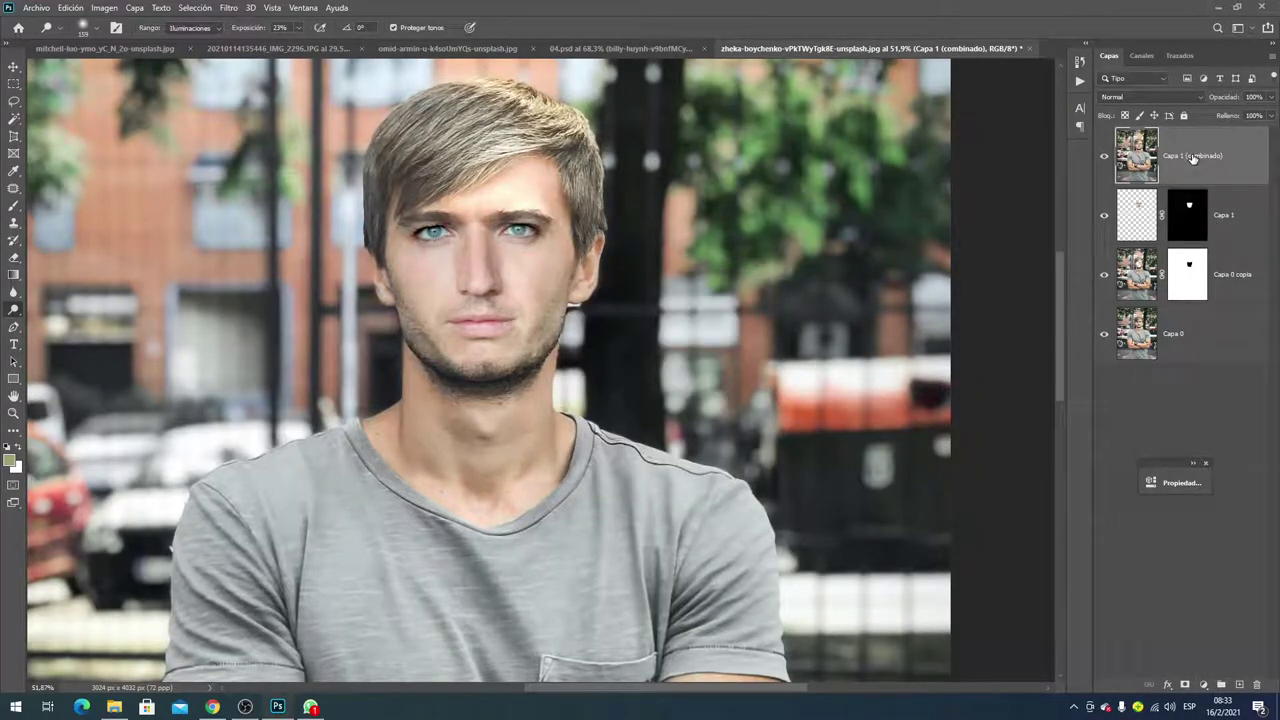
- Duplicate the blended layer and dodge the cheeks, under-eye area and chin with a 70 px brush
{"action": "key", "text": "ctrl+j"}
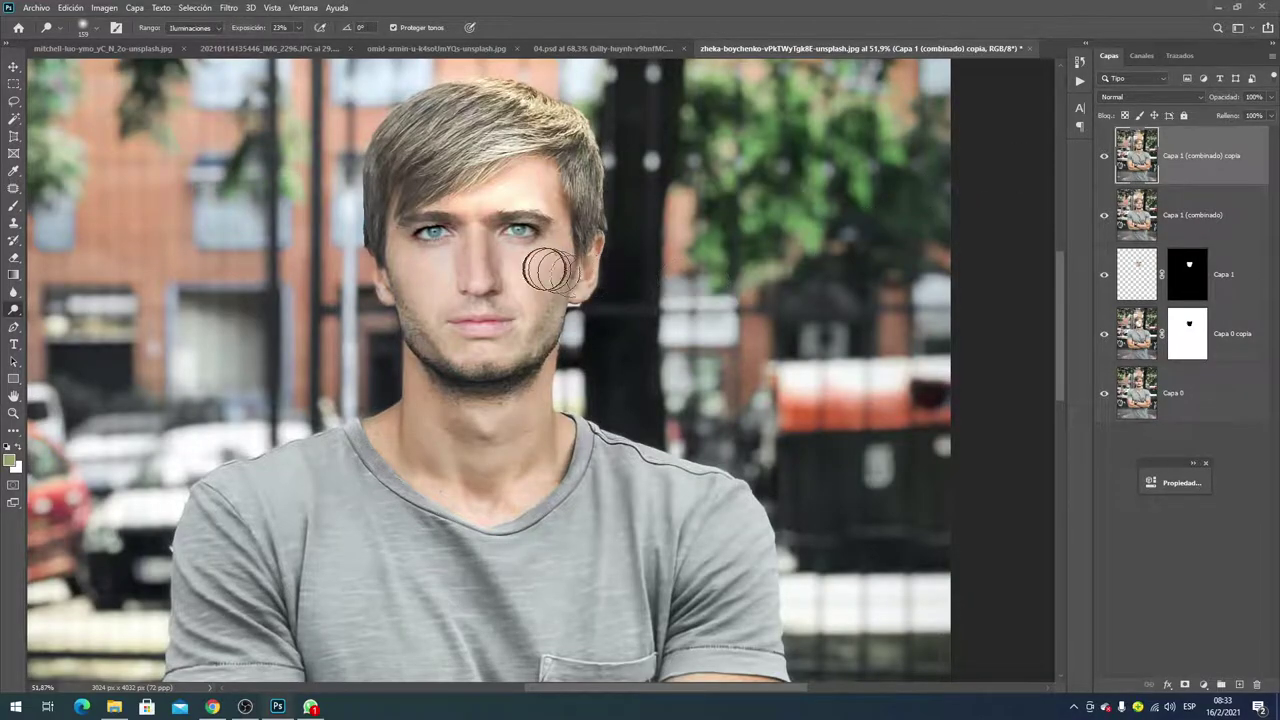
{"action": "left_click_drag", "start_coordinate": [517, 263], "coordinate": [437, 268]}
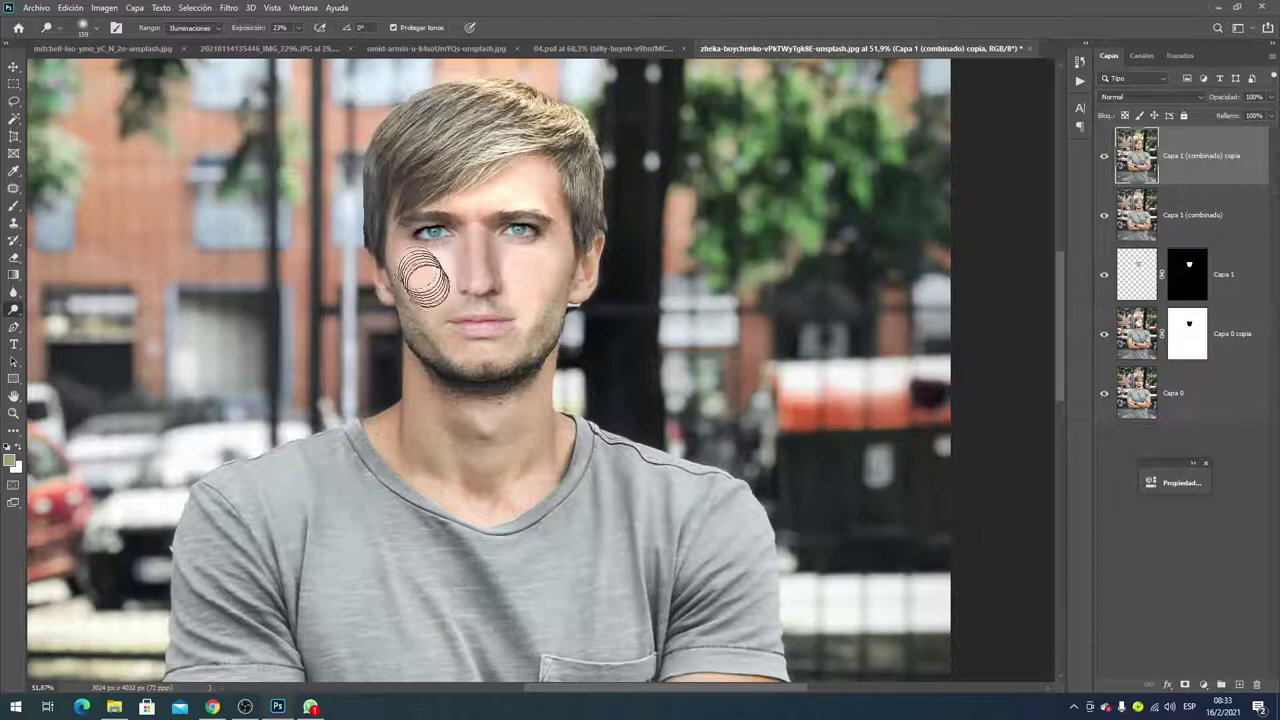
{"action": "right_click", "coordinate": [474, 276]}
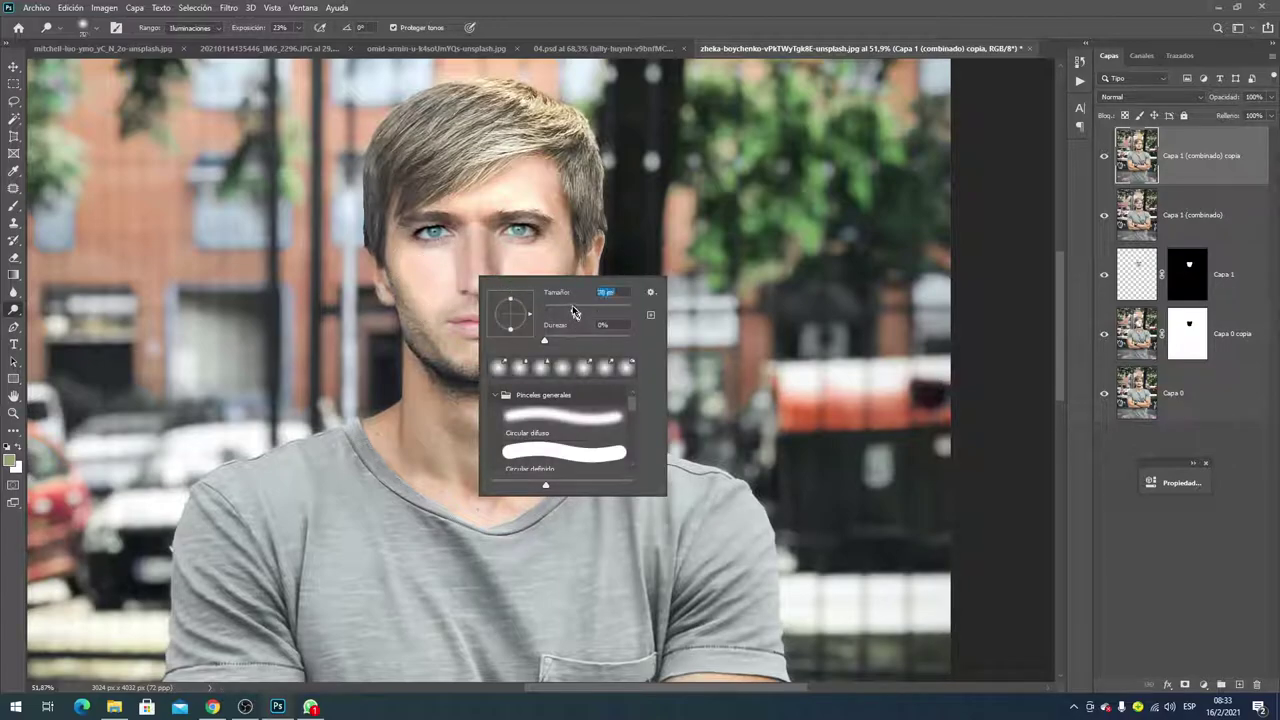
{"action": "left_click", "coordinate": [573, 309]}
{"action": "left_click", "coordinate": [478, 238]}
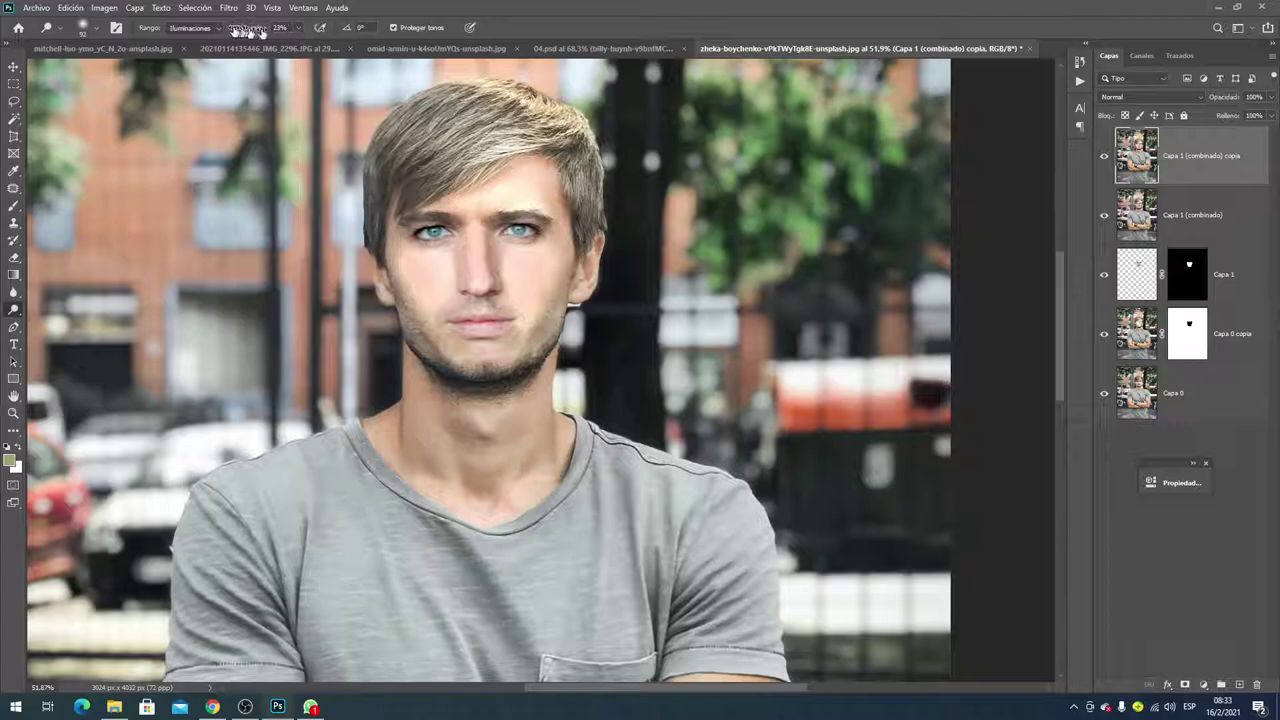
{"action": "mouse_move", "coordinate": [533, 356]}
{"action": "left_mouse_down"}
{"action": "mouse_move", "coordinate": [506, 349]}
{"action": "mouse_move", "coordinate": [560, 356]}
{"action": "left_mouse_up"}
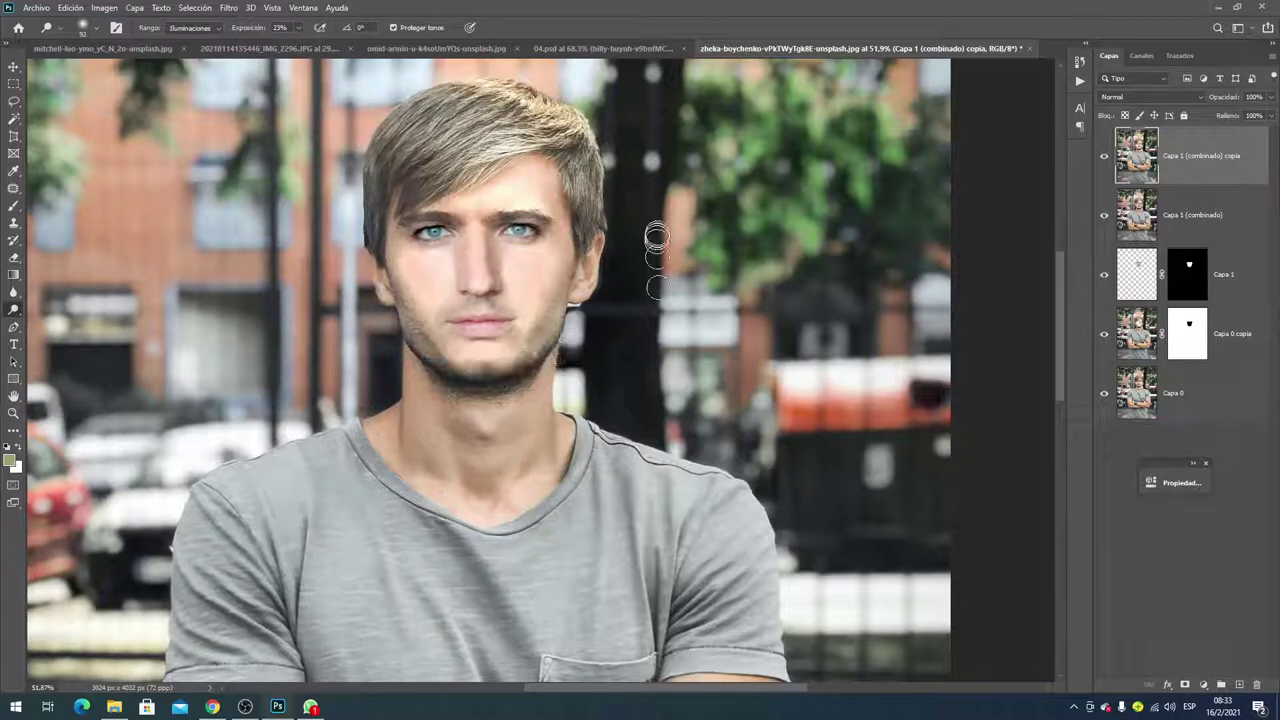
{"action": "mouse_move", "coordinate": [457, 289]}
{"action": "left_mouse_down"}
{"action": "mouse_move", "coordinate": [535, 291]}
{"action": "mouse_move", "coordinate": [508, 257]}
{"action": "mouse_move", "coordinate": [531, 257]}
{"action": "left_mouse_up"}
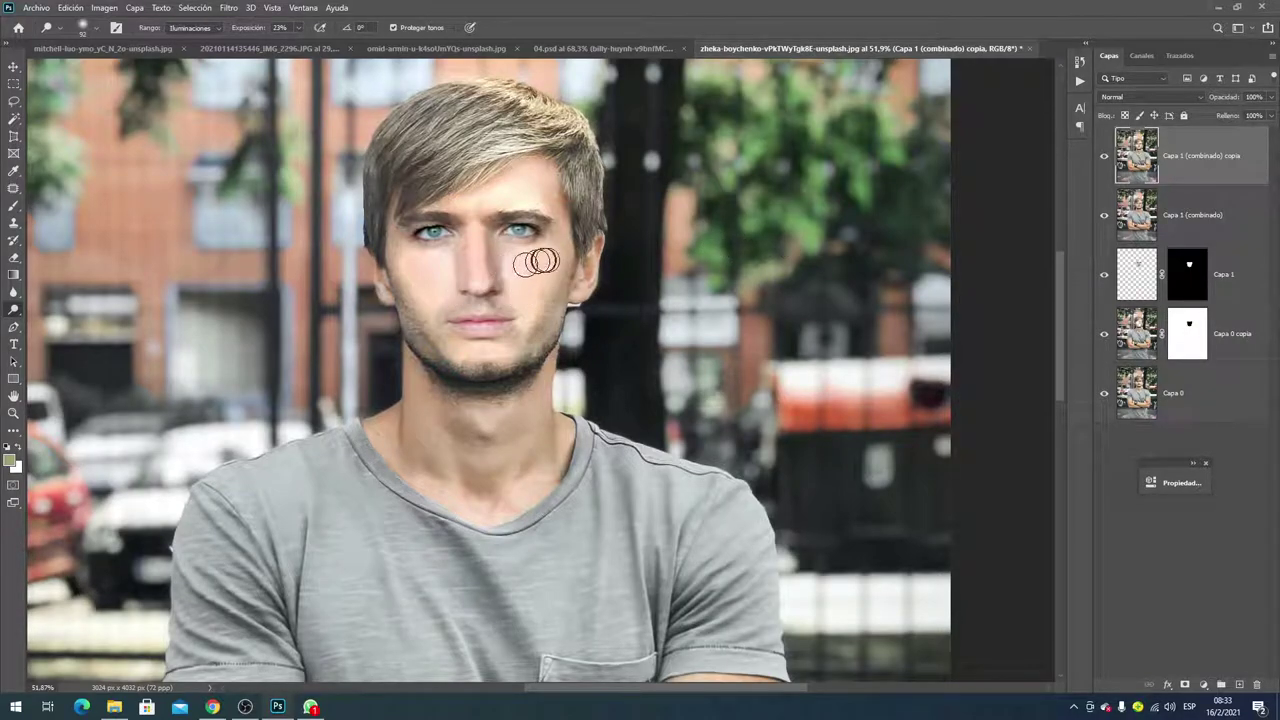
{"action": "left_click", "coordinate": [1104, 157]}
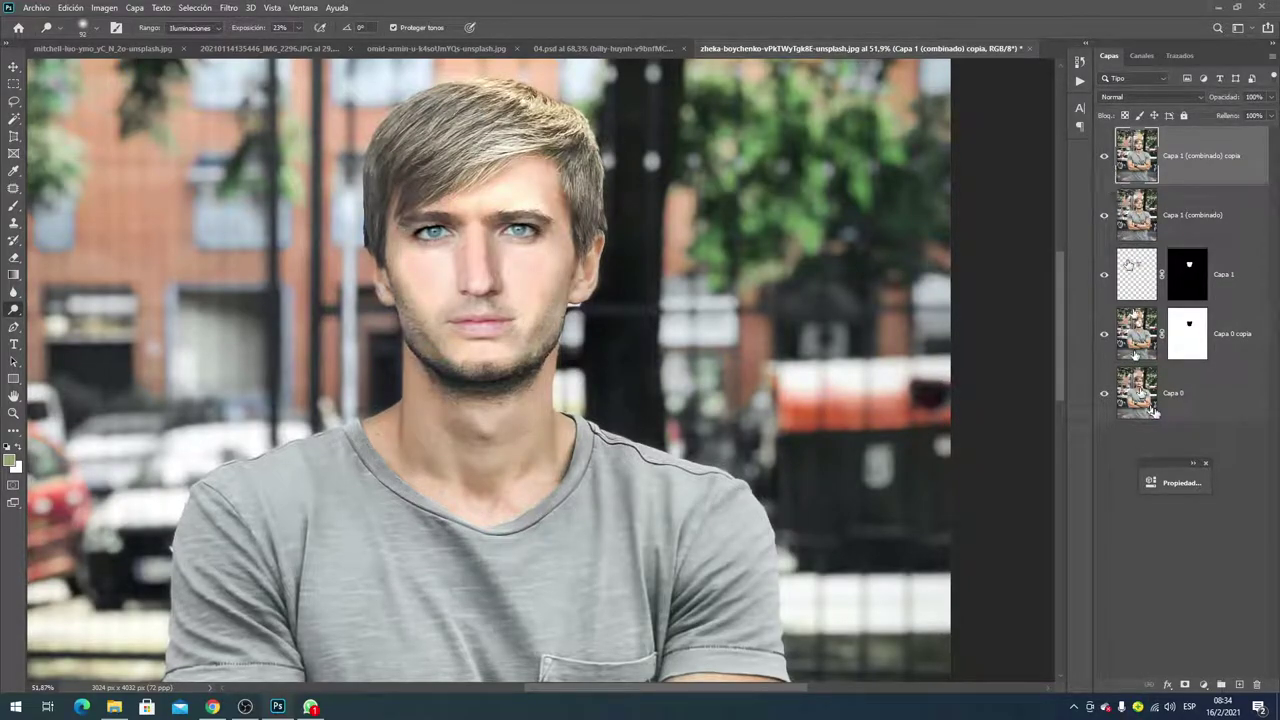
- Compare before and after with Capa 0 on top, and dodge around both eyes
{"action": "left_click", "coordinate": [1104, 157]}
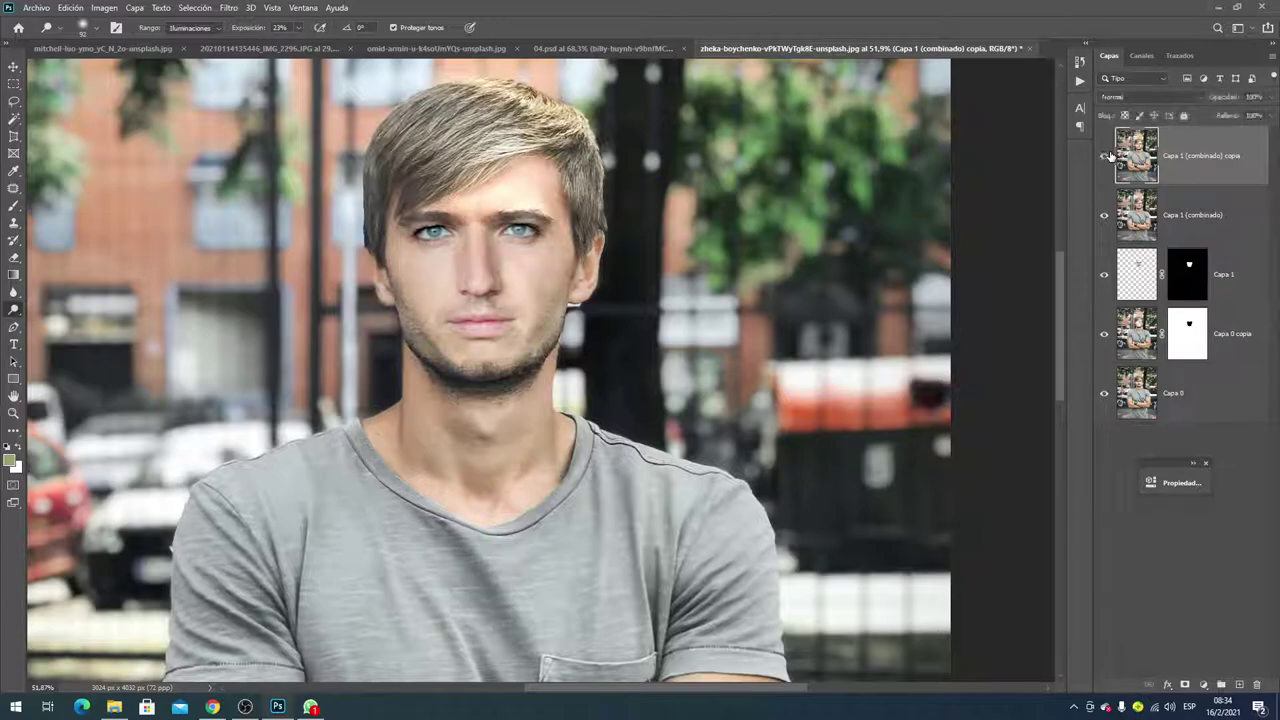
{"action": "left_click", "coordinate": [1104, 157]}
{"action": "left_click_drag", "start_coordinate": [1135, 393], "coordinate": [1107, 150]}
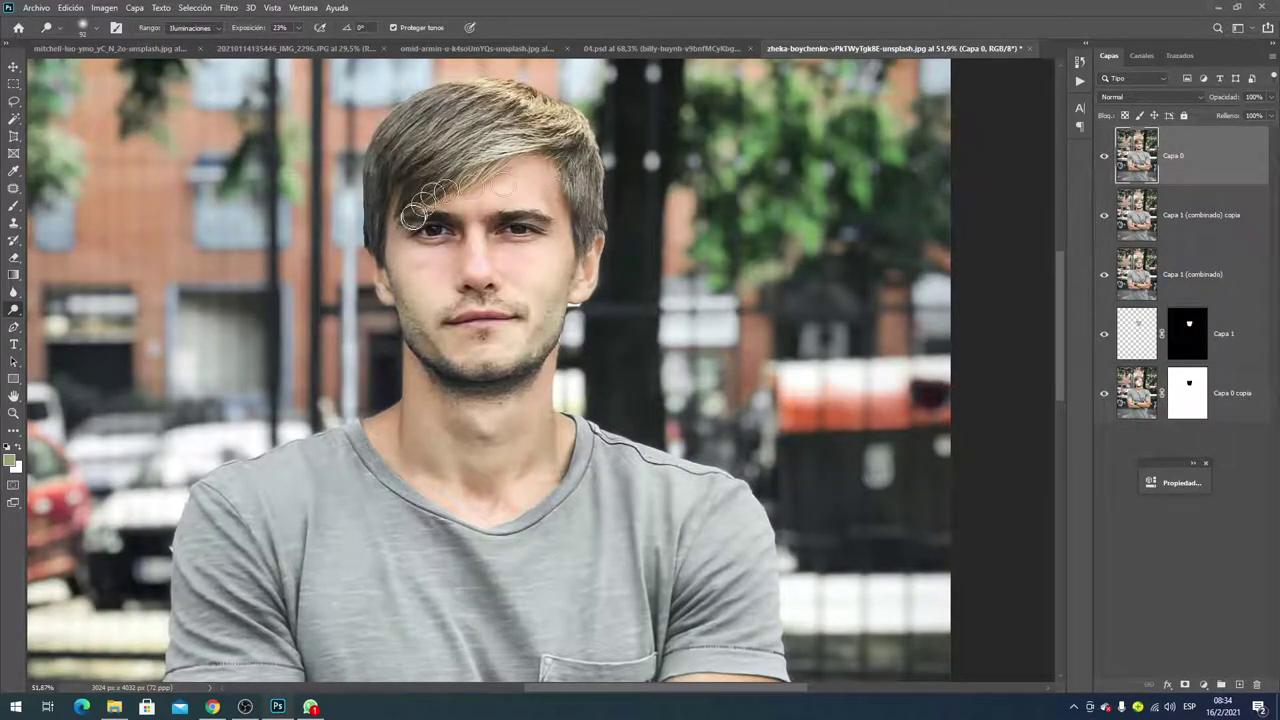
{"action": "scroll", "coordinate": [421, 210], "scroll_direction": "up", "scroll_amount": 3}
{"action": "scroll", "coordinate": [421, 210], "scroll_direction": "up", "scroll_amount": 2}
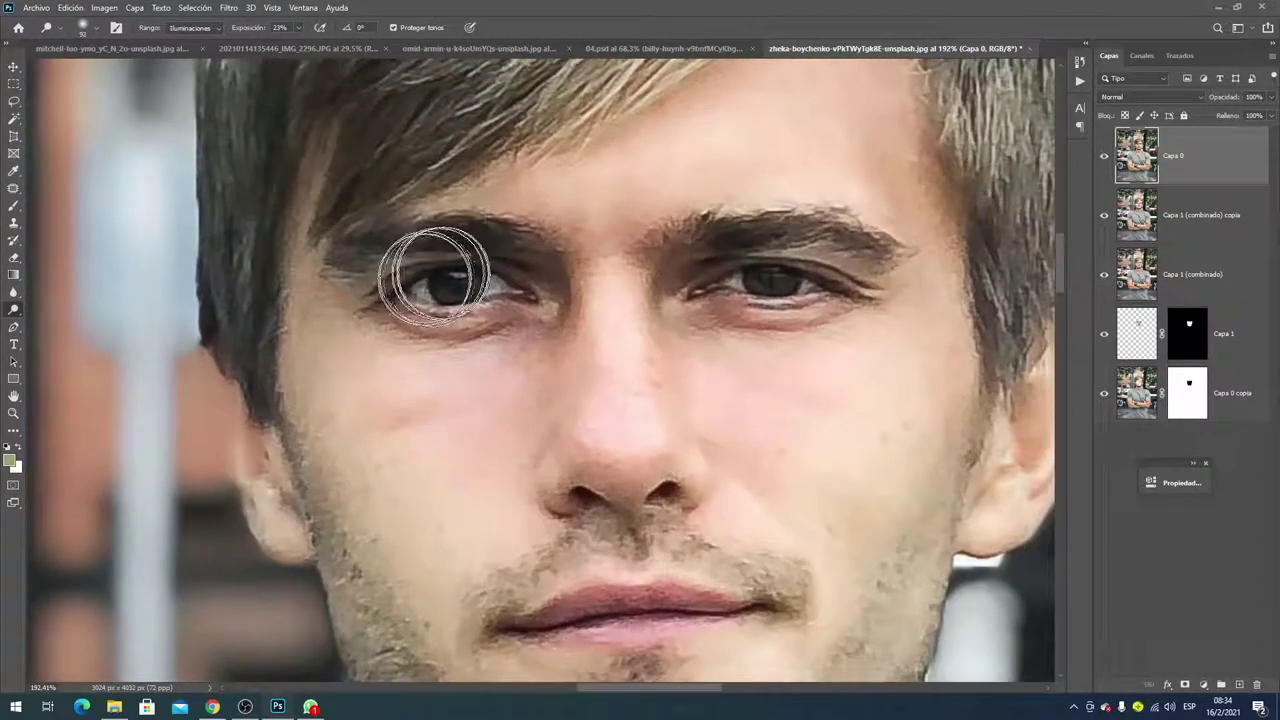
{"action": "left_click_drag", "start_coordinate": [428, 271], "coordinate": [543, 271]}
- Return Capa 0 to the bottom of the stack and select Capa 1 (combinado) copia
{"action": "scroll", "coordinate": [705, 280], "scroll_direction": "down", "scroll_amount": 2}
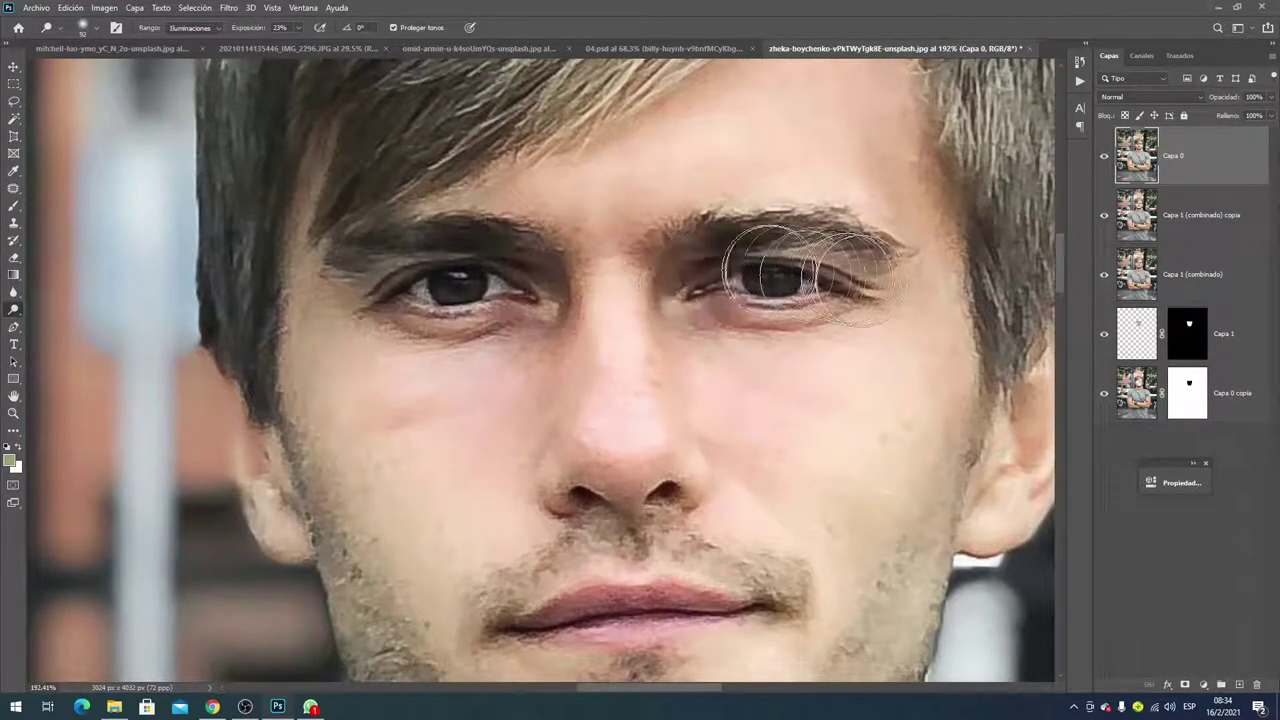
{"action": "scroll", "coordinate": [737, 343], "scroll_direction": "down", "scroll_amount": 1}
{"action": "scroll", "coordinate": [751, 337], "scroll_direction": "down", "scroll_amount": 1}
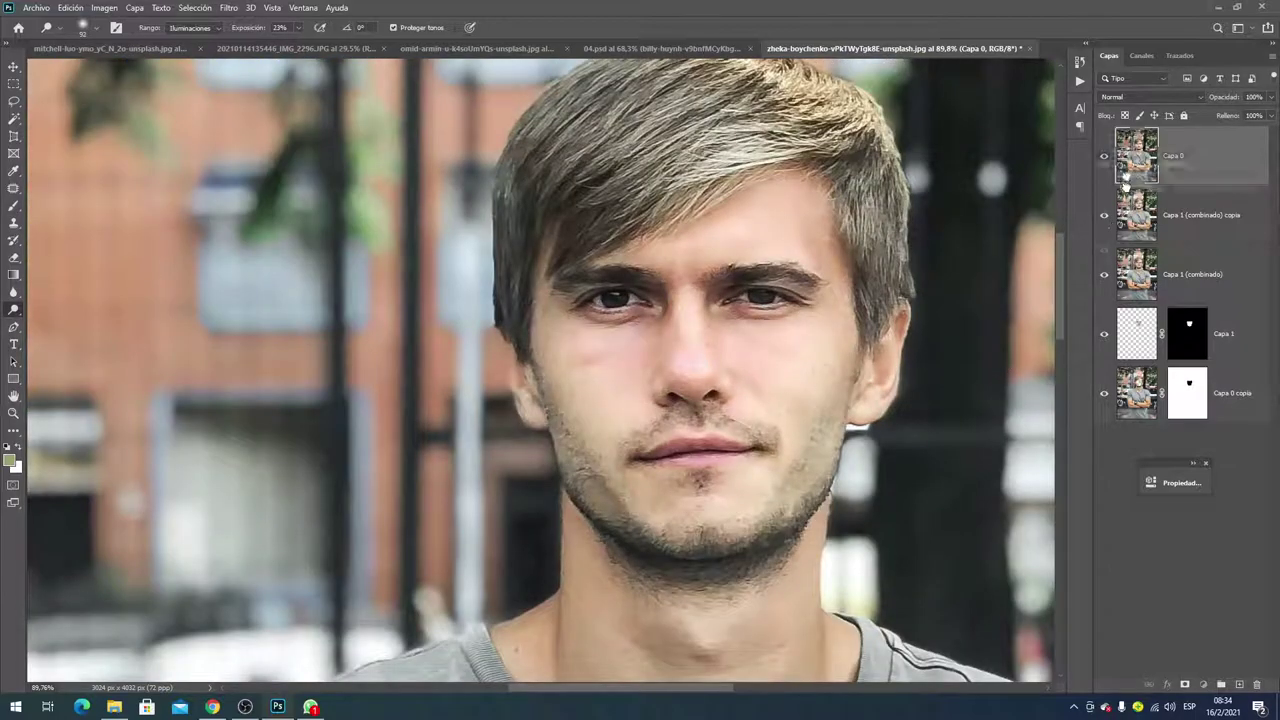
{"action": "left_click_drag", "start_coordinate": [1136, 160], "coordinate": [1140, 415]}
{"action": "left_click", "coordinate": [1172, 166]}
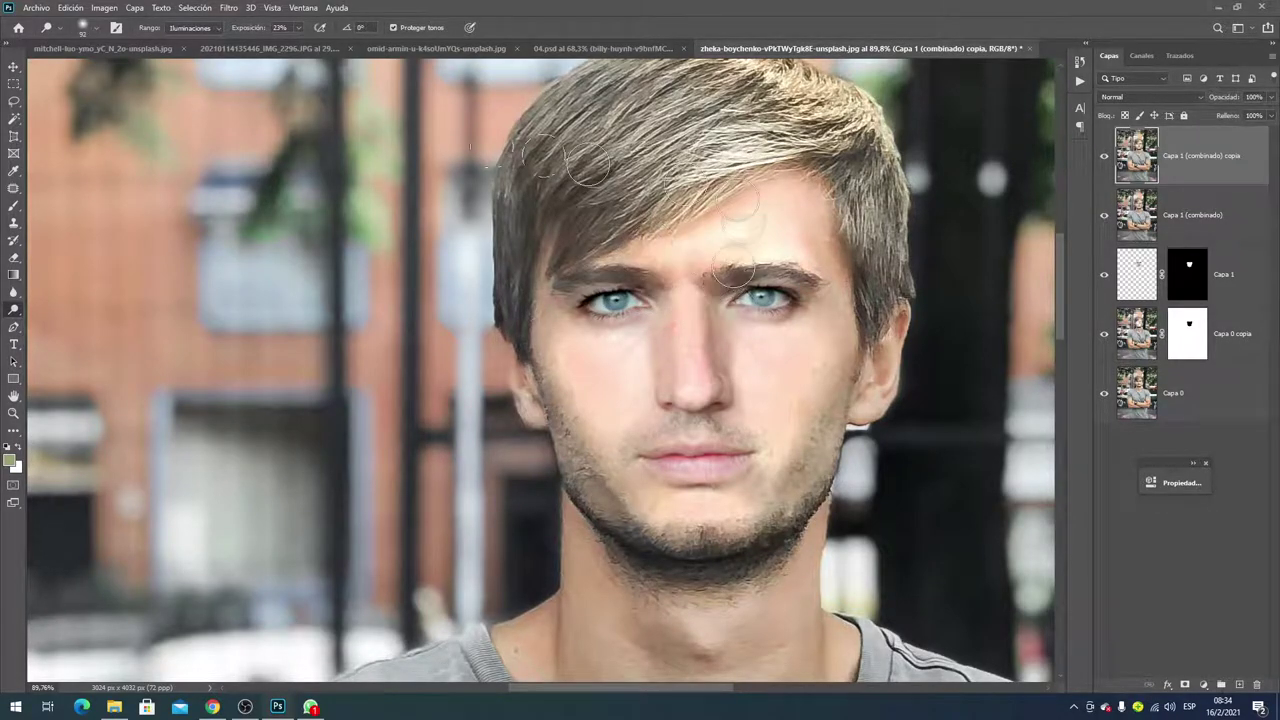
{"action": "right_click", "coordinate": [19, 312]}
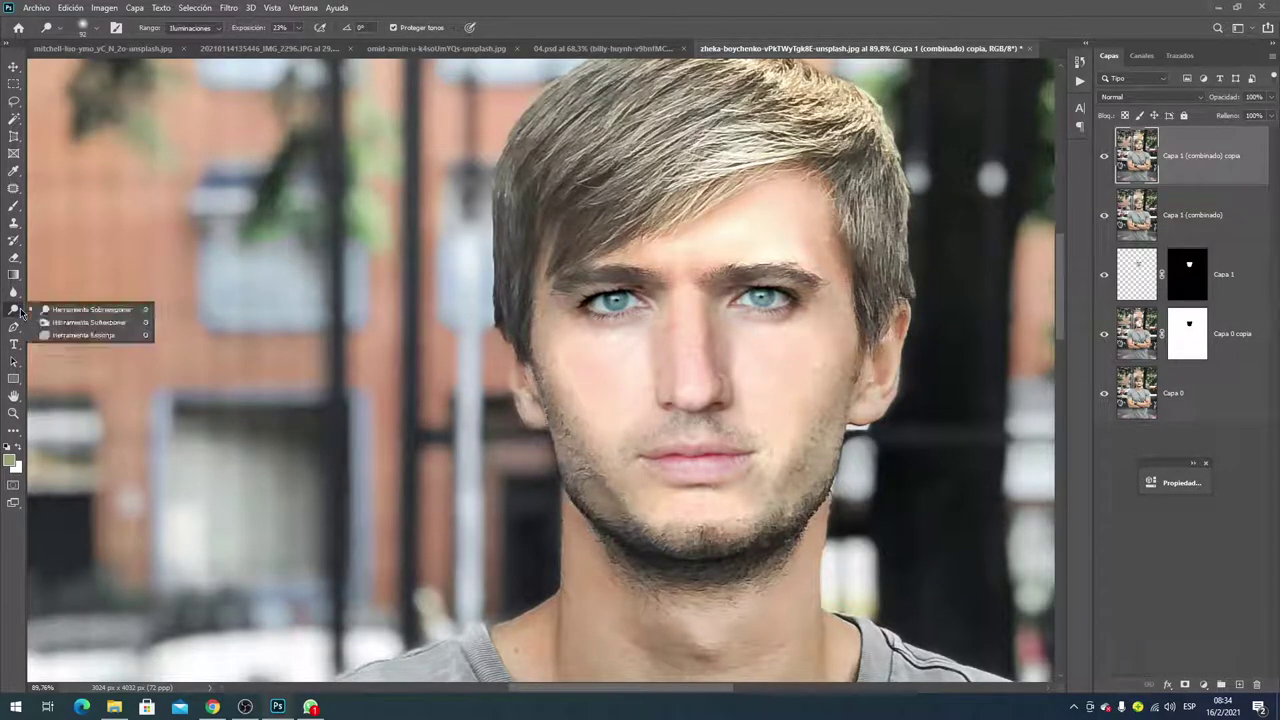
- Burn the eyelids and lash lines with Shadows range at 33% exposure
{"action": "left_click", "coordinate": [110, 323]}
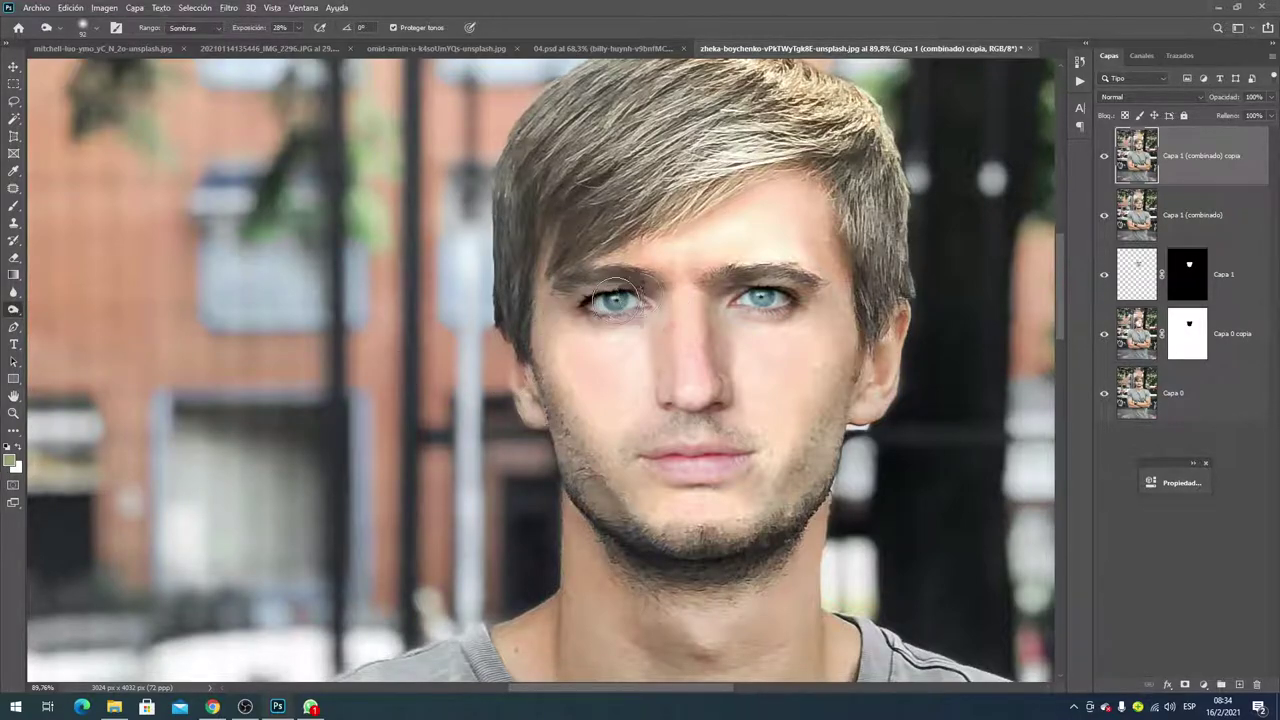
{"action": "scroll", "coordinate": [614, 295], "scroll_direction": "up", "scroll_amount": 2}
{"action": "mouse_move", "coordinate": [650, 282]}
{"action": "left_mouse_down"}
{"action": "mouse_move", "coordinate": [545, 292]}
{"action": "mouse_move", "coordinate": [643, 282]}
{"action": "left_mouse_up"}
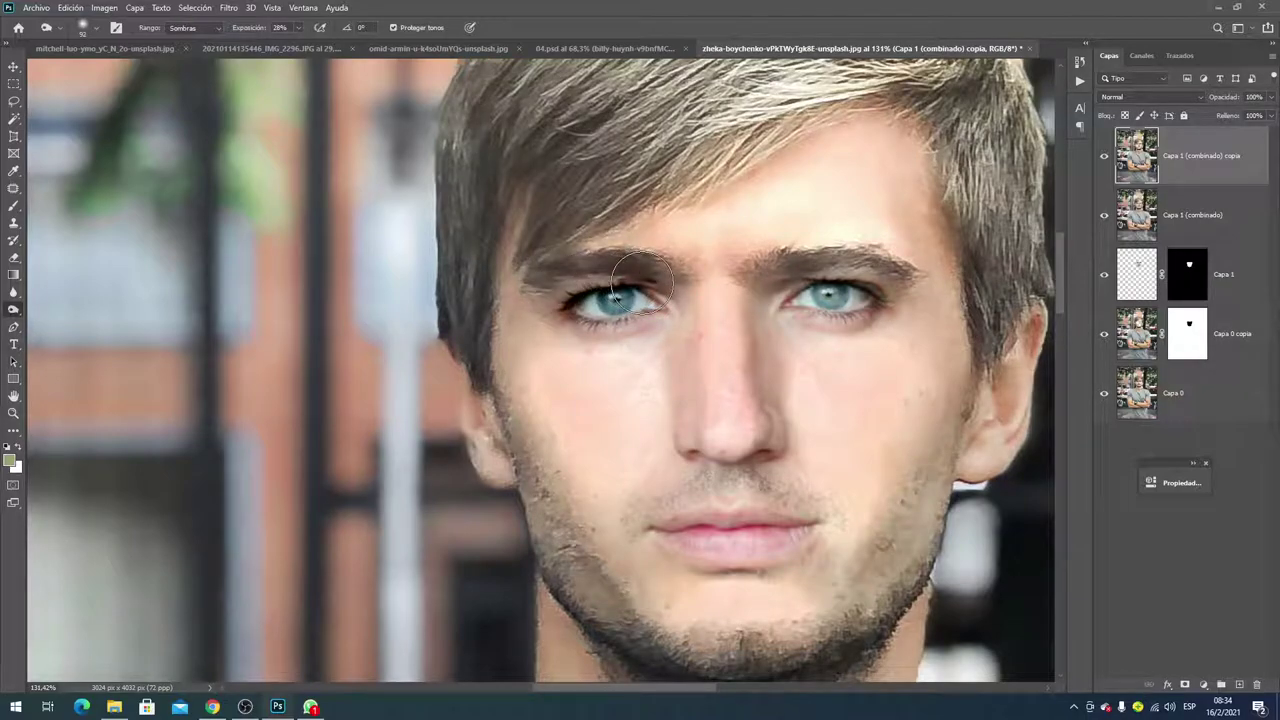
{"action": "left_click", "coordinate": [298, 29]}
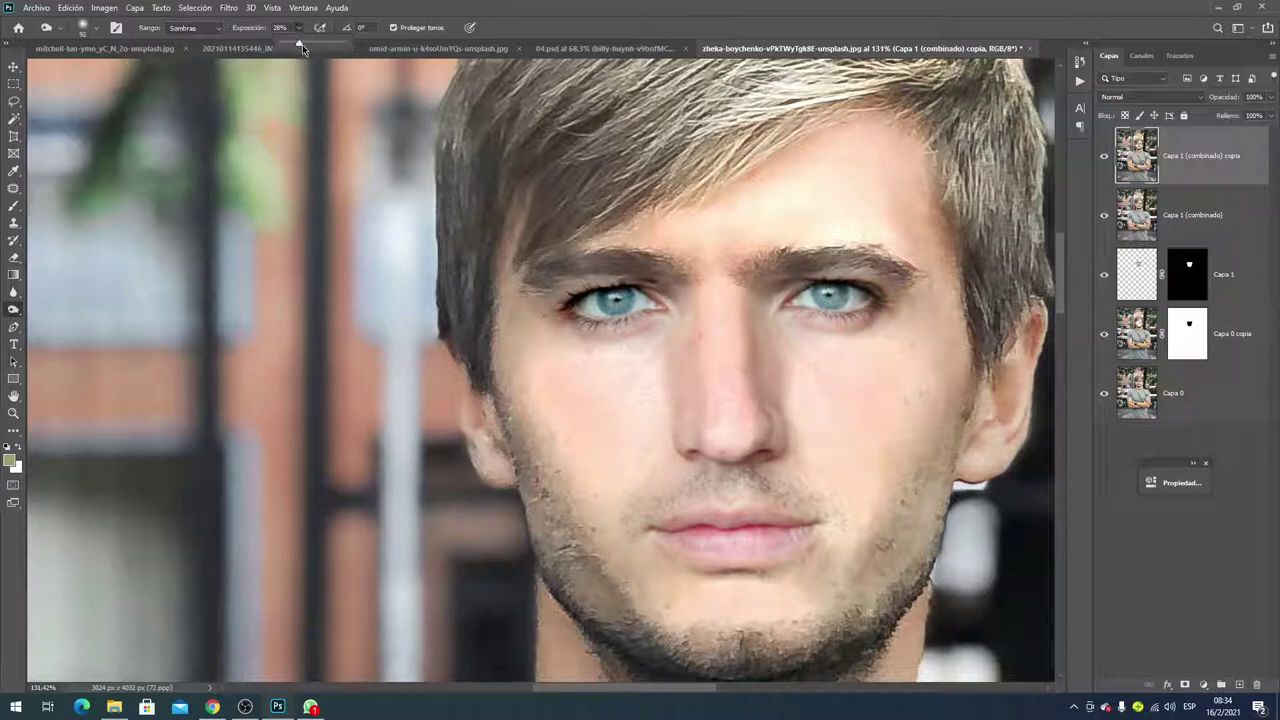
{"action": "left_click_drag", "start_coordinate": [302, 44], "coordinate": [305, 44]}
{"action": "left_click", "coordinate": [218, 28]}
{"action": "left_click_drag", "start_coordinate": [560, 290], "coordinate": [660, 300]}
{"action": "left_click_drag", "start_coordinate": [790, 295], "coordinate": [900, 295]}
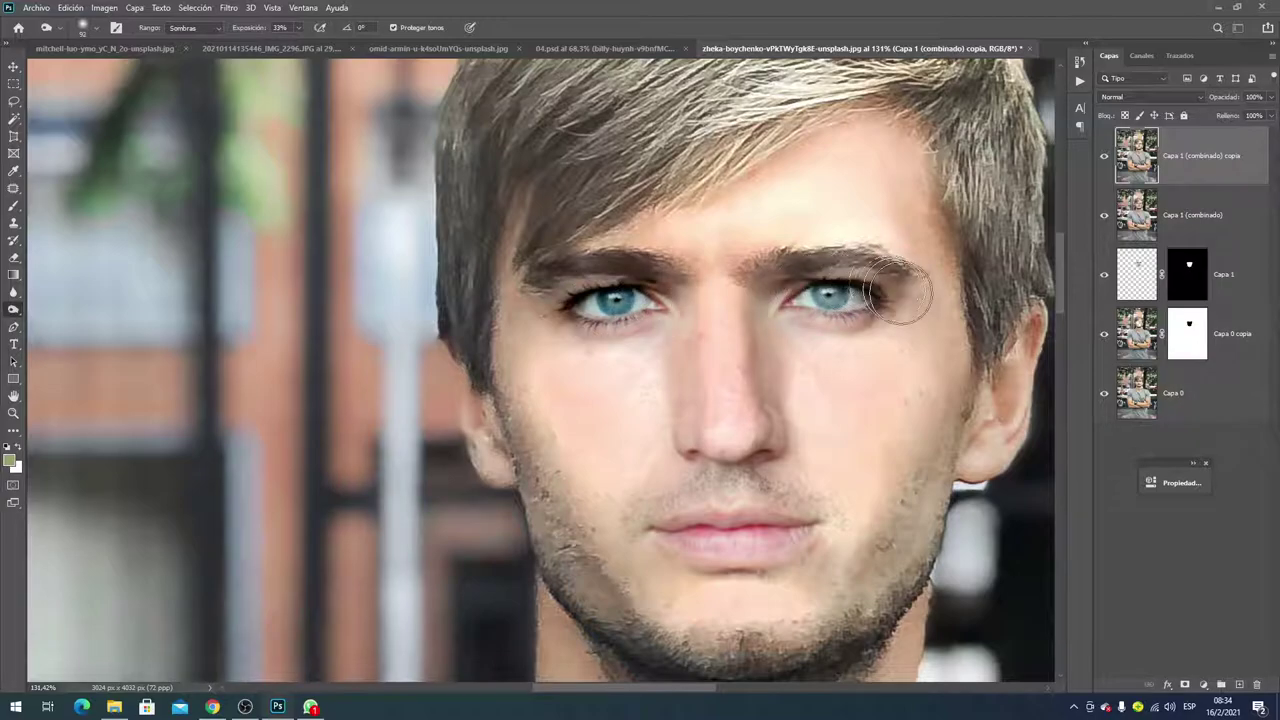
- Undo the burn strokes through History and reselect Capa 1 (combinado) copia
{"action": "scroll", "coordinate": [915, 305], "scroll_direction": "down", "scroll_amount": 3}
{"action": "scroll", "coordinate": [915, 305], "scroll_direction": "down", "scroll_amount": 3}
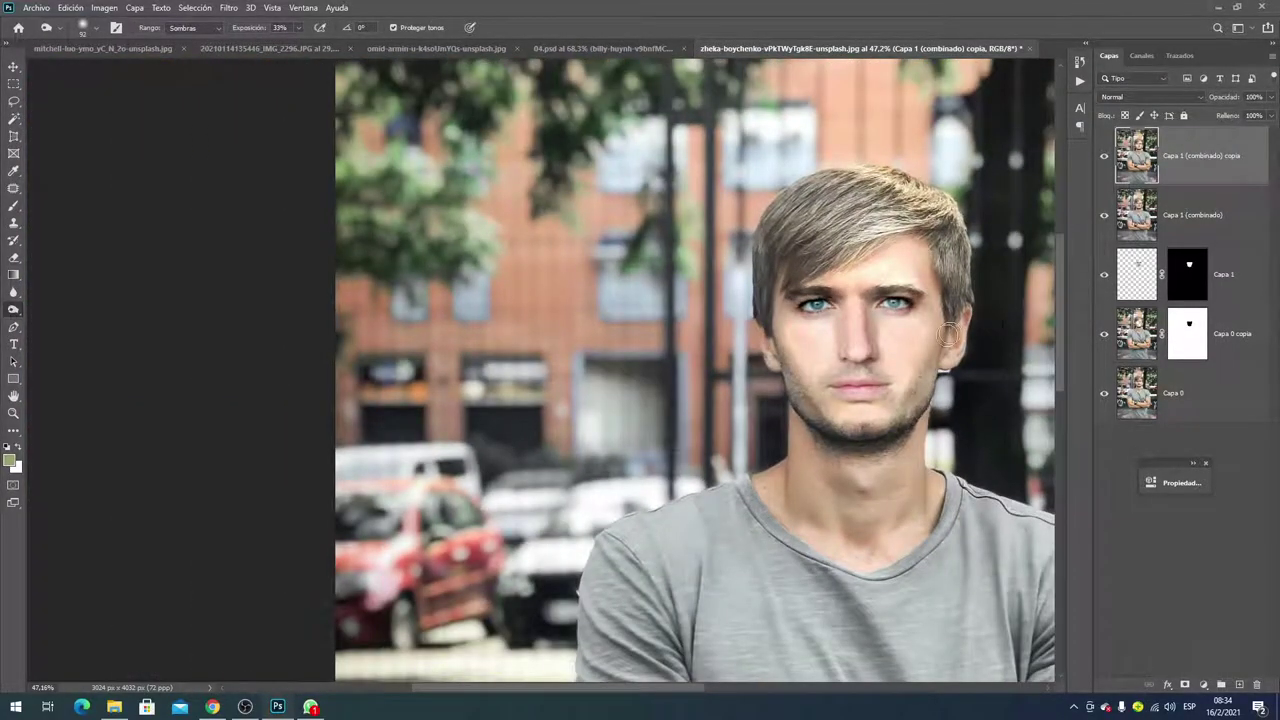
{"action": "left_click_drag", "start_coordinate": [634, 694], "coordinate": [695, 691]}
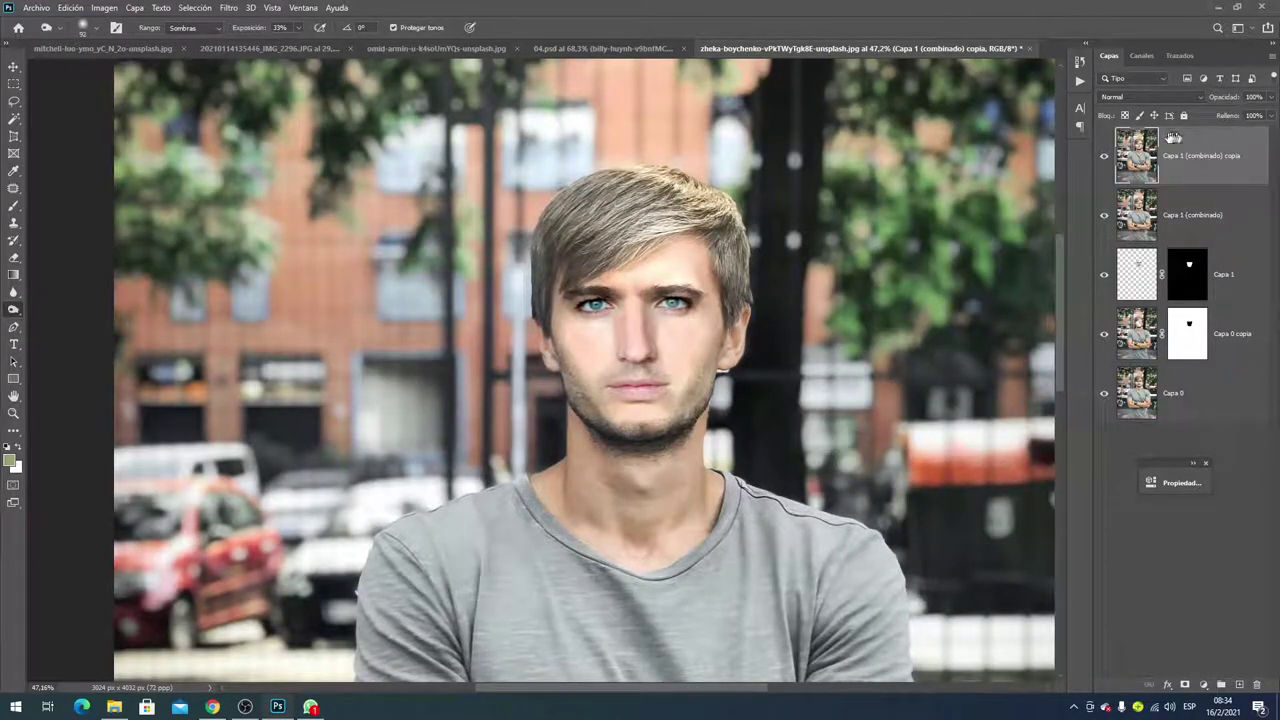
{"action": "left_click", "coordinate": [1080, 62]}
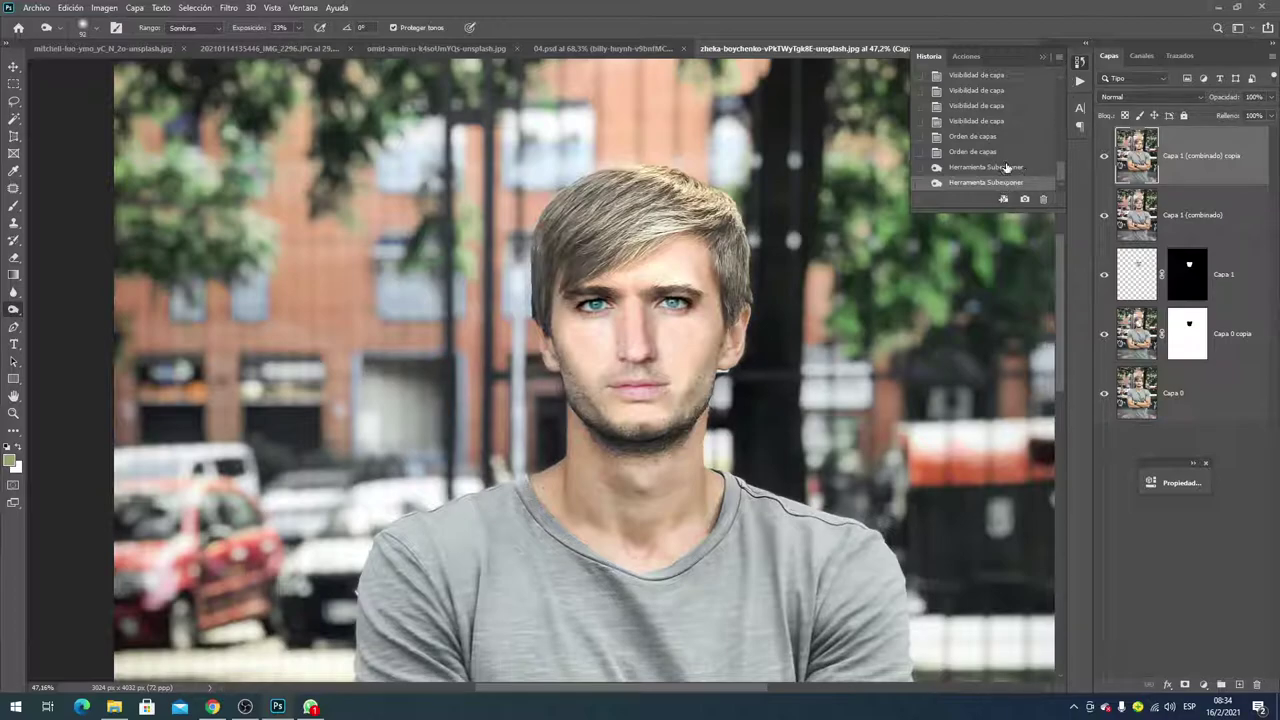
{"action": "left_click", "coordinate": [997, 154]}
{"action": "left_click", "coordinate": [1042, 57]}
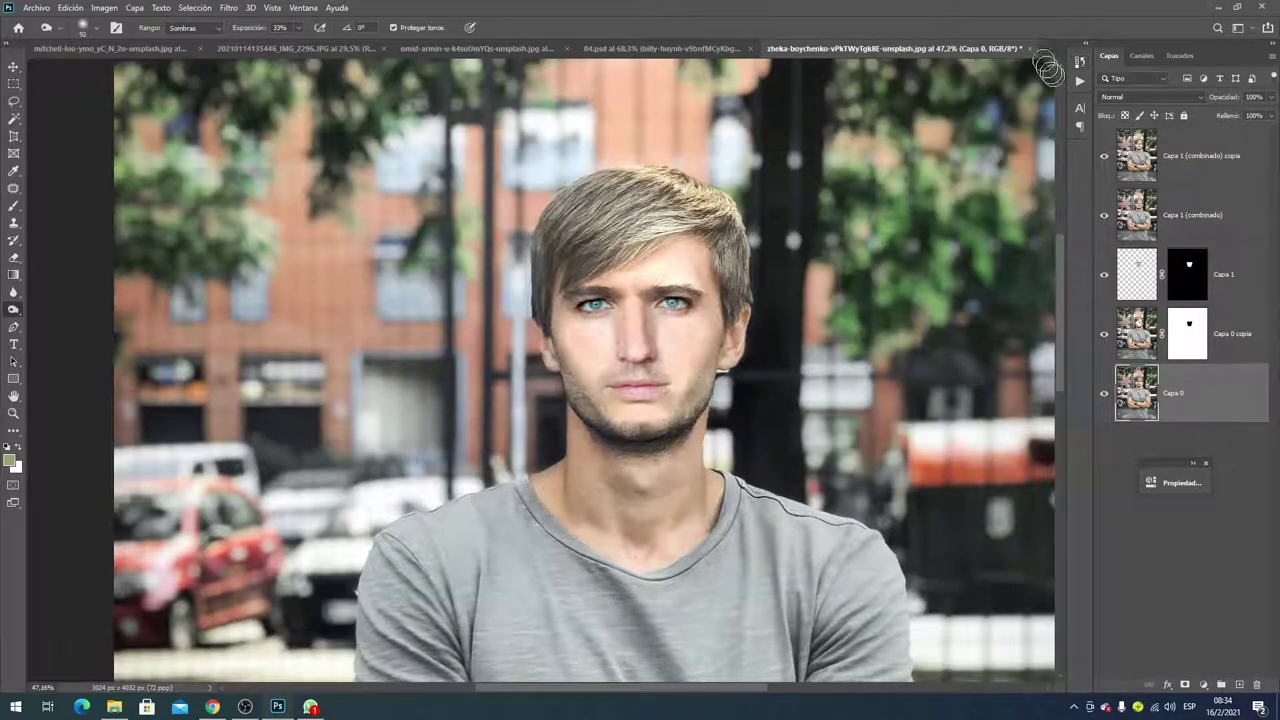
{"action": "left_click", "coordinate": [1140, 168]}
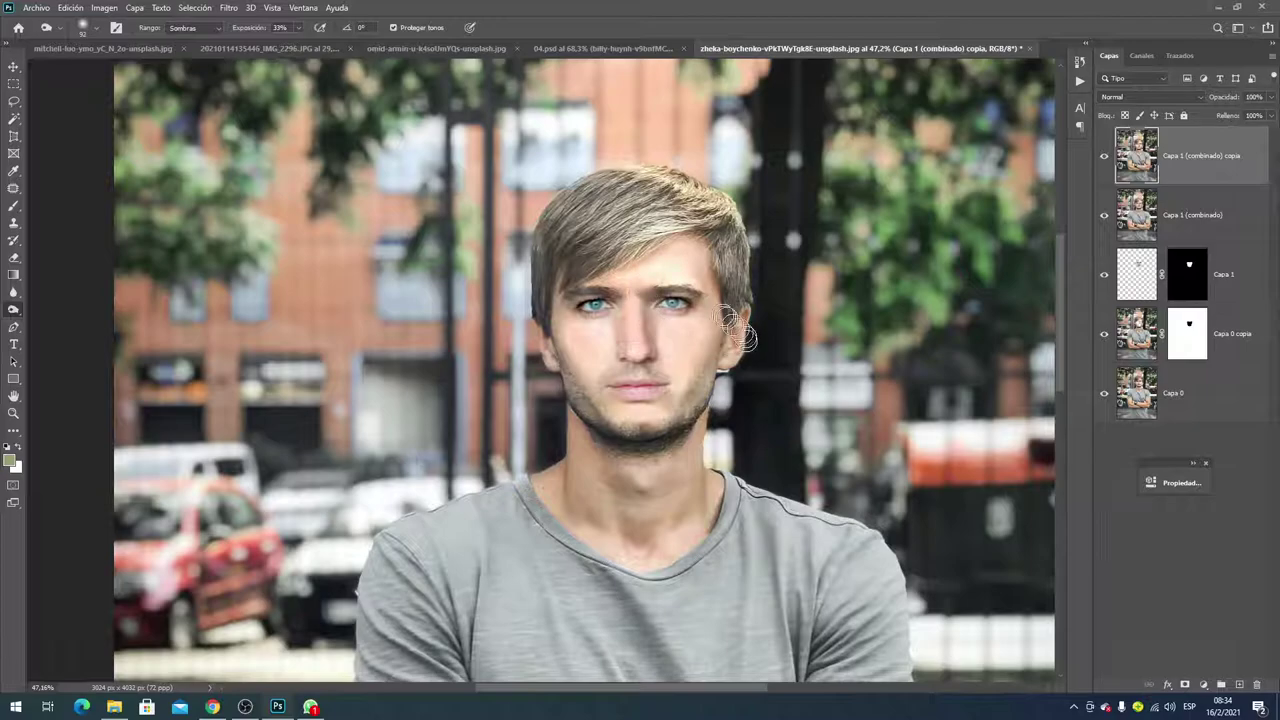
- Burn around both eyes with a 163 px brush
{"action": "left_click_drag", "start_coordinate": [705, 310], "coordinate": [679, 308]}
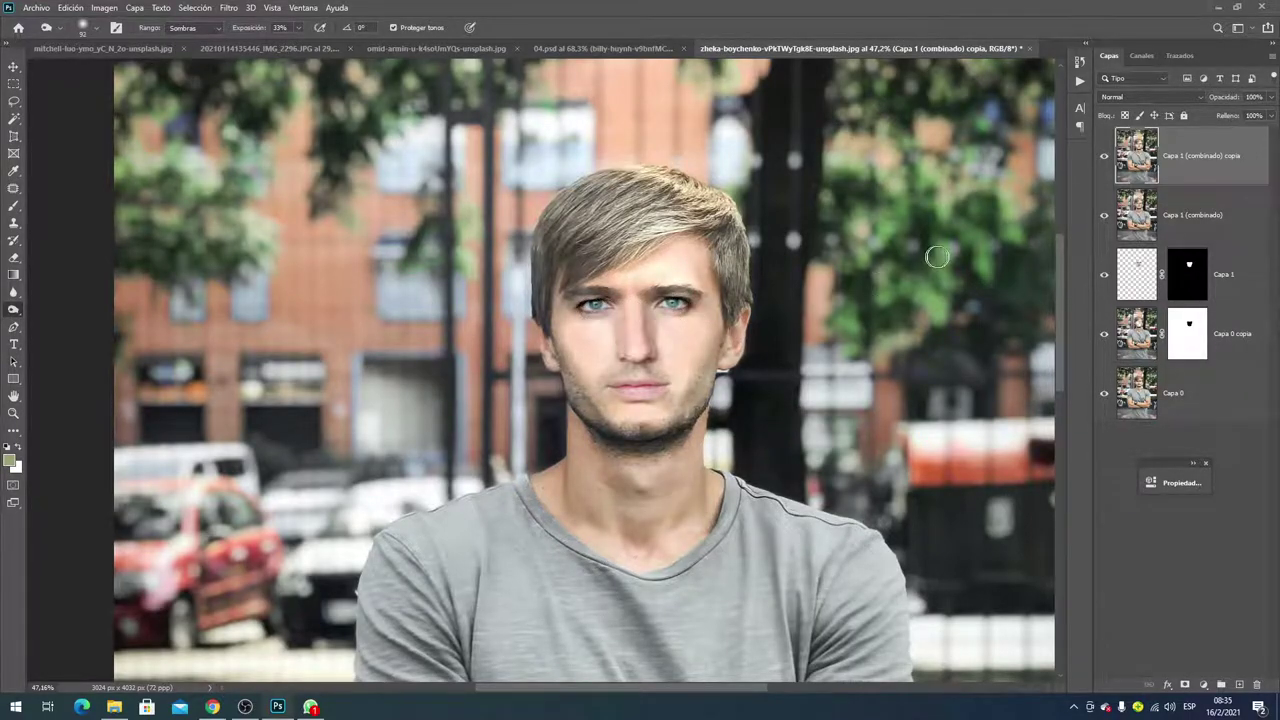
{"action": "right_click", "coordinate": [688, 314]}
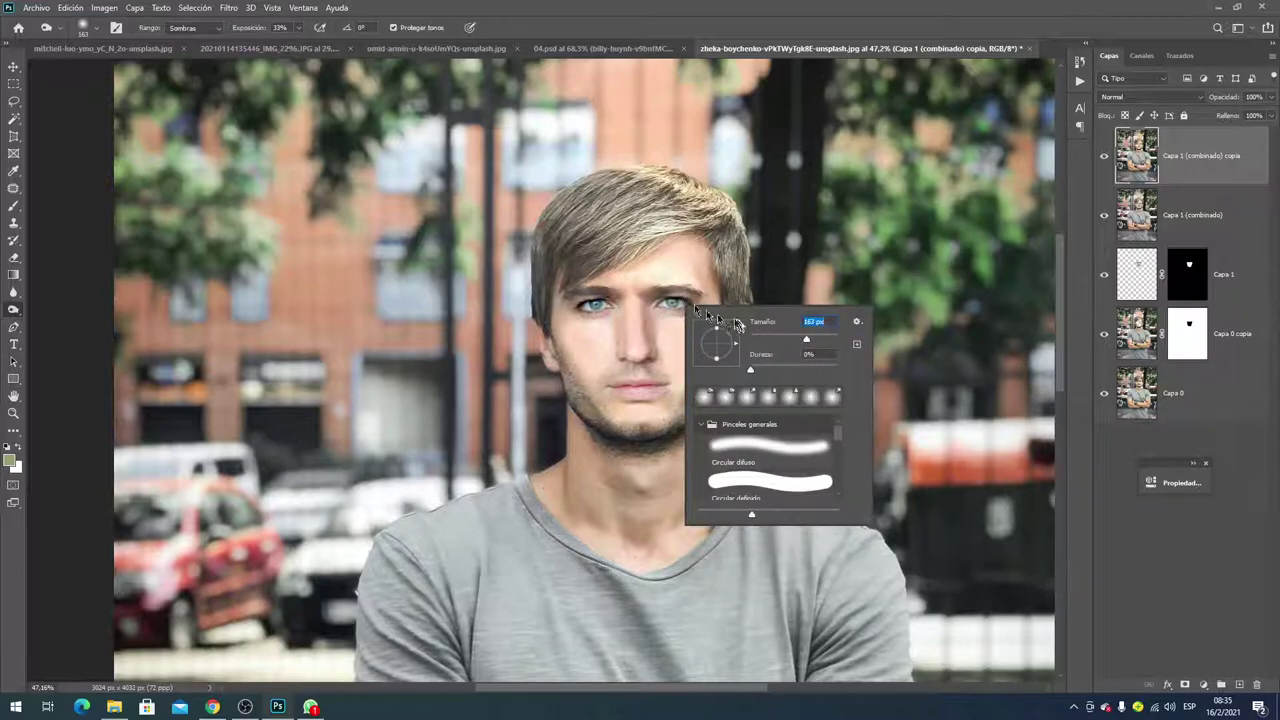
{"action": "key", "text": "Return"}
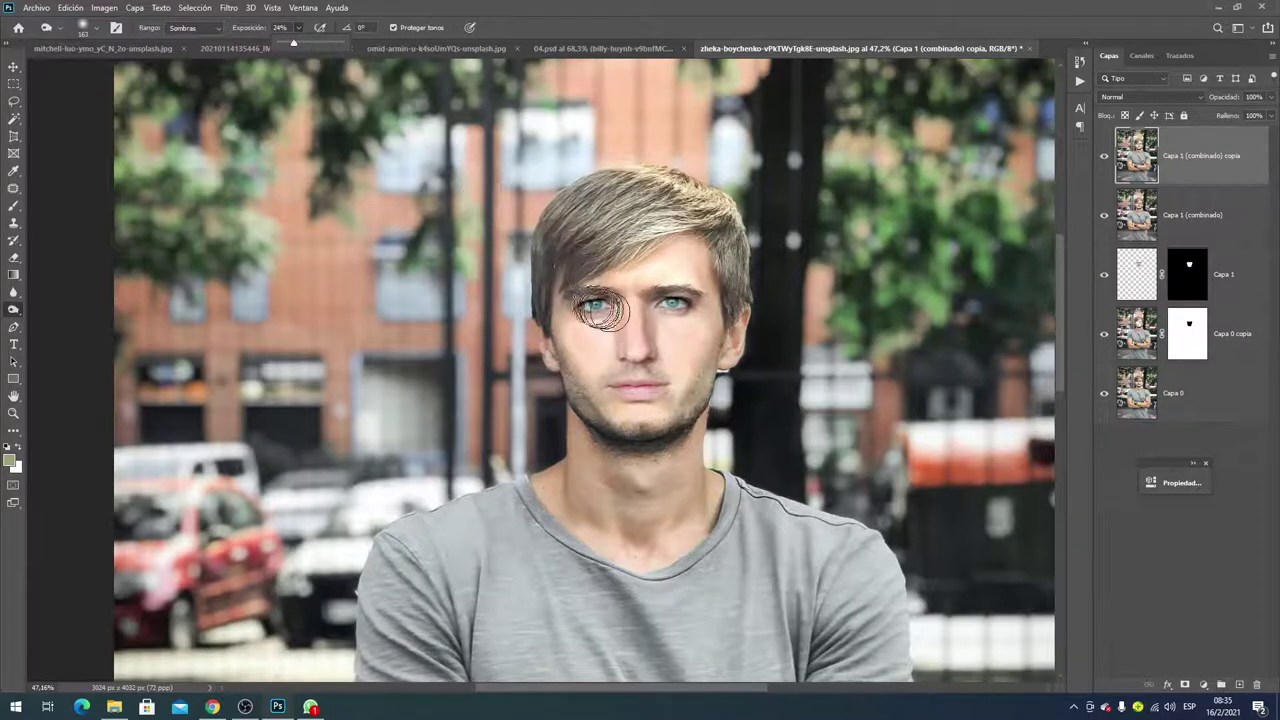
{"action": "left_click_drag", "start_coordinate": [673, 305], "coordinate": [685, 318]}
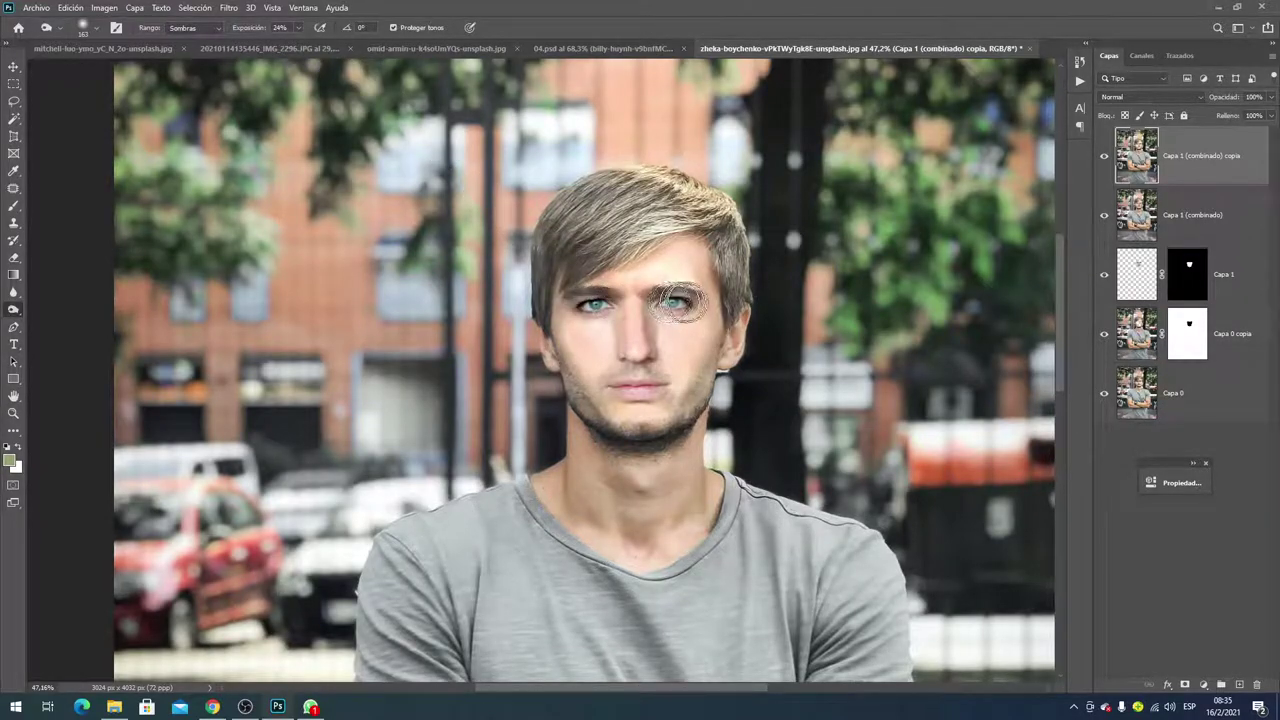
{"action": "left_click_drag", "start_coordinate": [625, 384], "coordinate": [629, 362]}
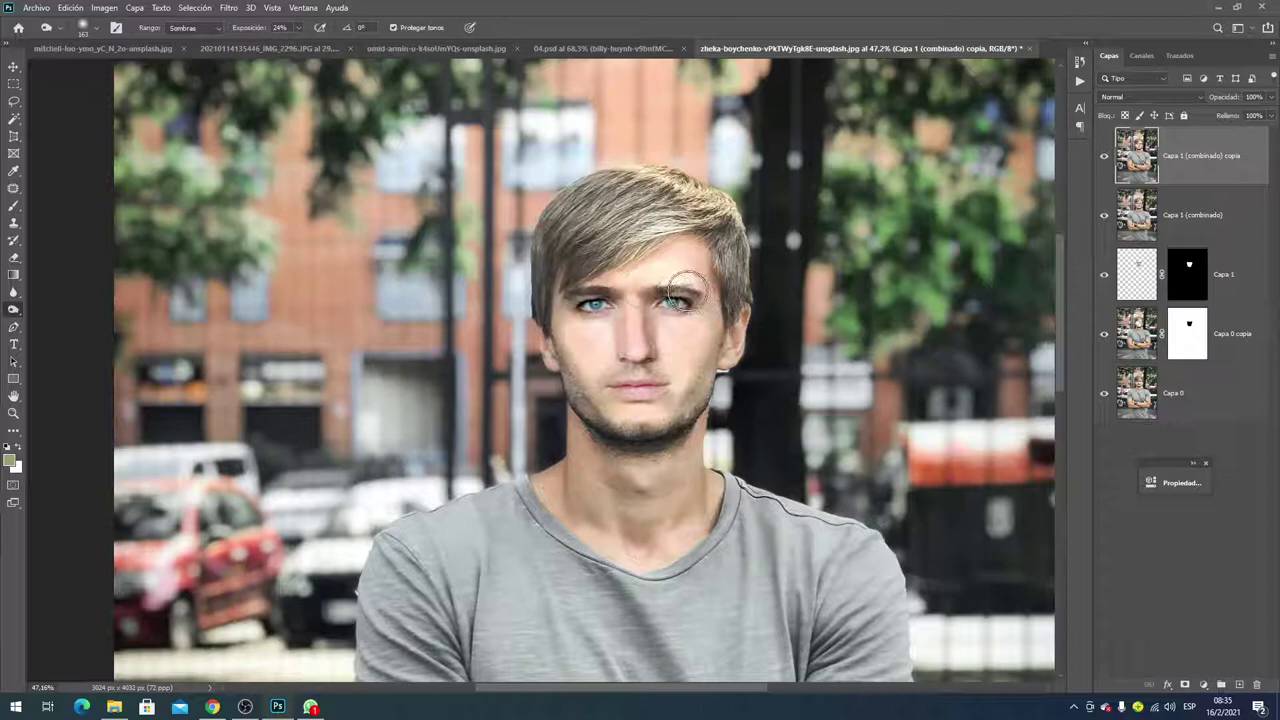
{"action": "scroll", "coordinate": [791, 343], "scroll_direction": "down", "scroll_amount": 2}
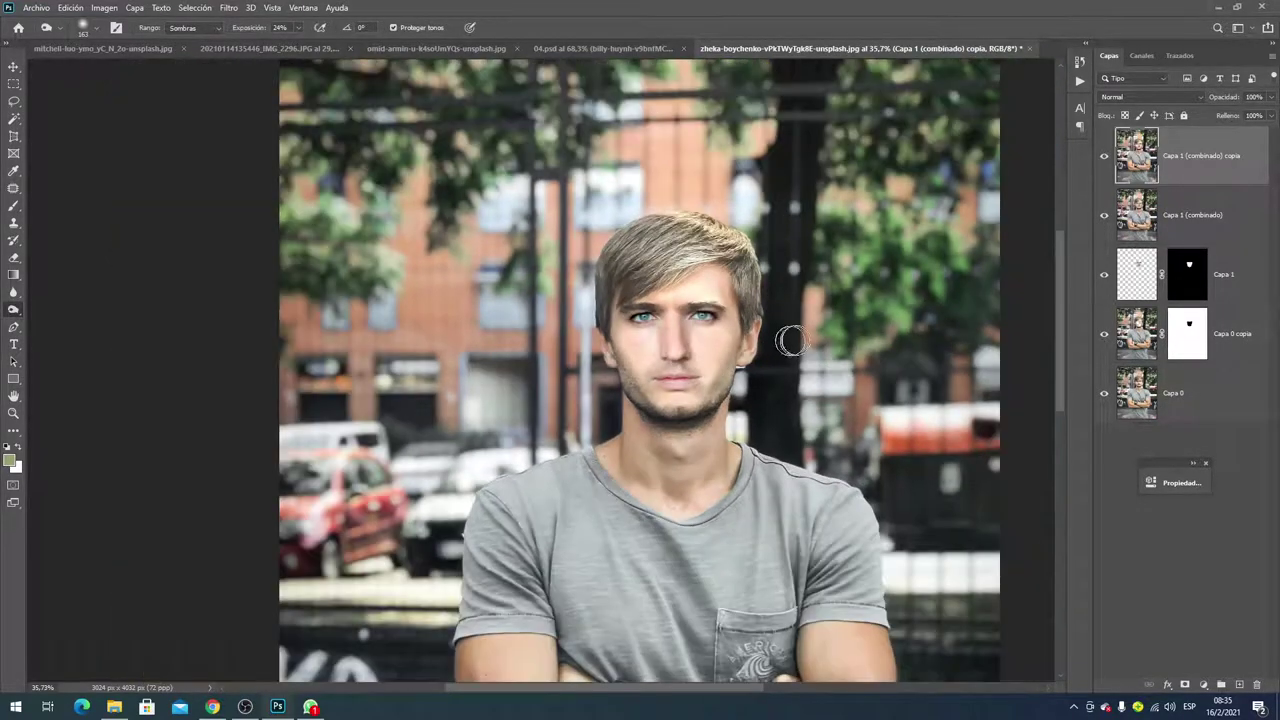
{"action": "scroll", "coordinate": [800, 344], "scroll_direction": "down", "scroll_amount": 1}
{"action": "scroll", "coordinate": [808, 344], "scroll_direction": "up", "scroll_amount": 4}
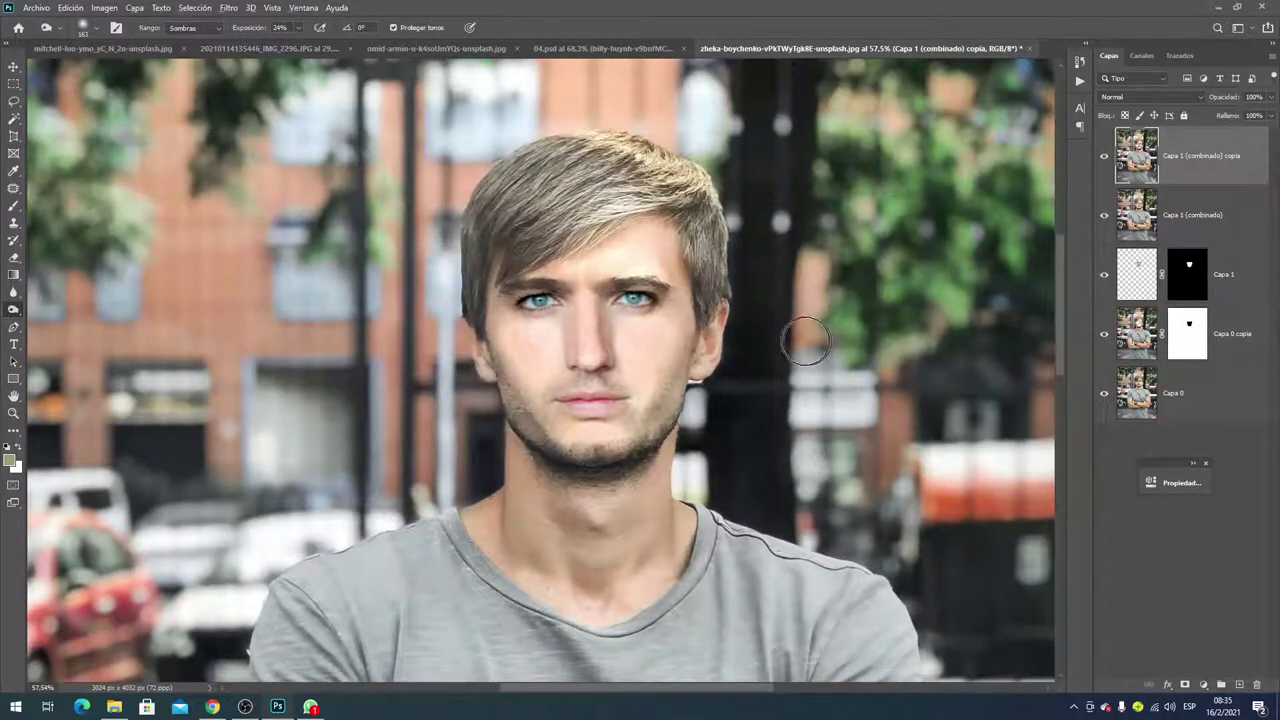
{"action": "scroll", "coordinate": [808, 344], "scroll_direction": "up", "scroll_amount": 1}
{"action": "scroll", "coordinate": [800, 340], "scroll_direction": "down", "scroll_amount": 2}
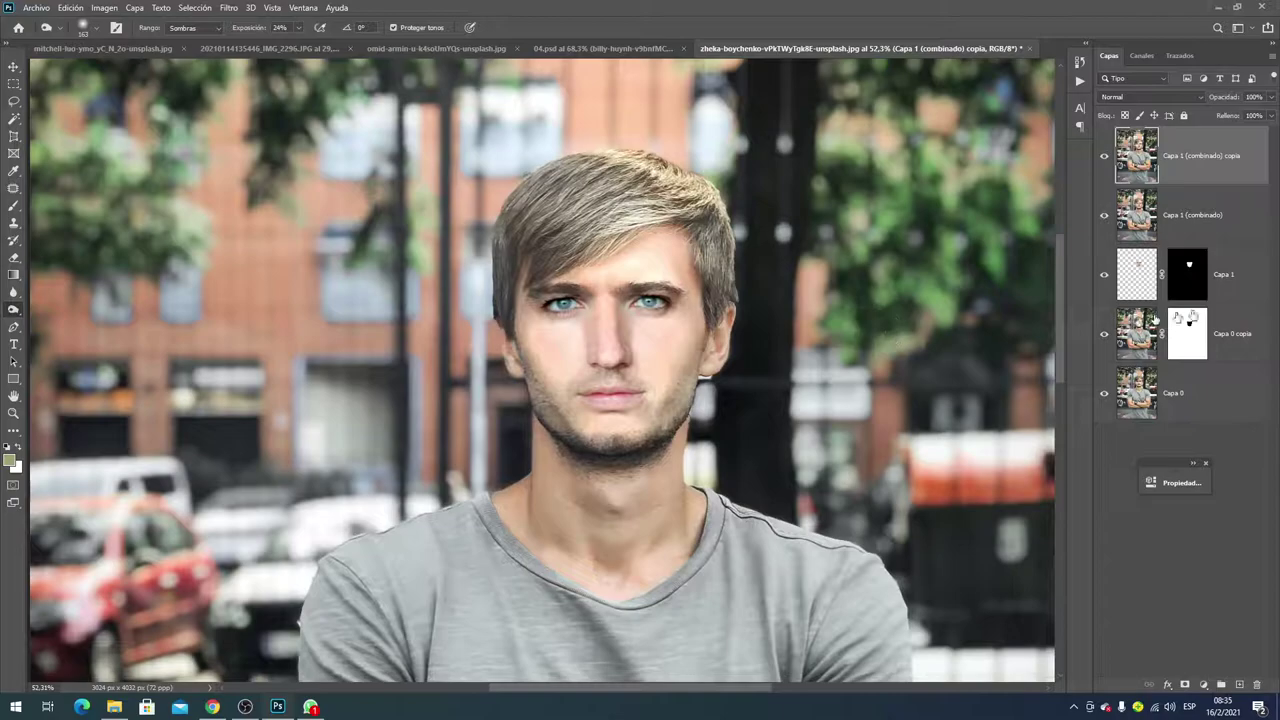
- Compare the burned layer on and off, then darken the right cheek and beard
{"action": "left_click", "coordinate": [1104, 156]}
{"action": "left_click", "coordinate": [1104, 156]}
{"action": "left_click", "coordinate": [1104, 156]}
{"action": "double_click", "coordinate": [1118, 160]}
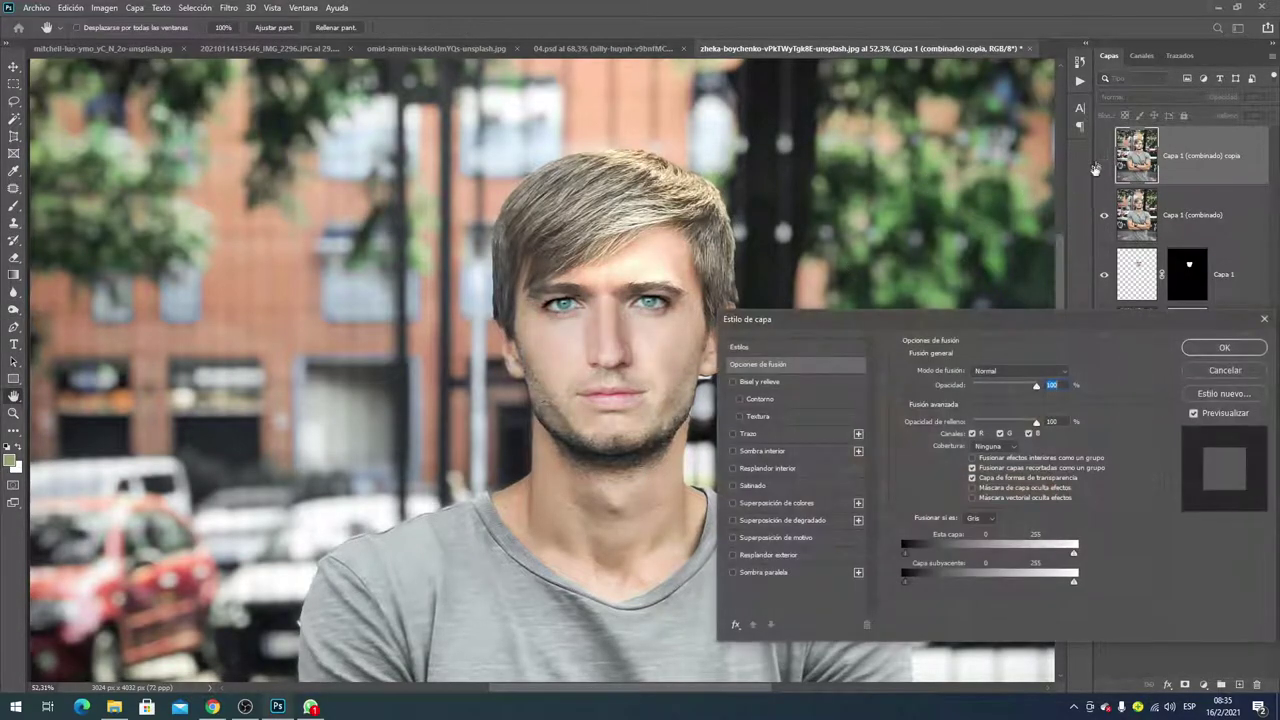
{"action": "left_click", "coordinate": [1215, 372]}
{"action": "left_click", "coordinate": [1104, 156]}
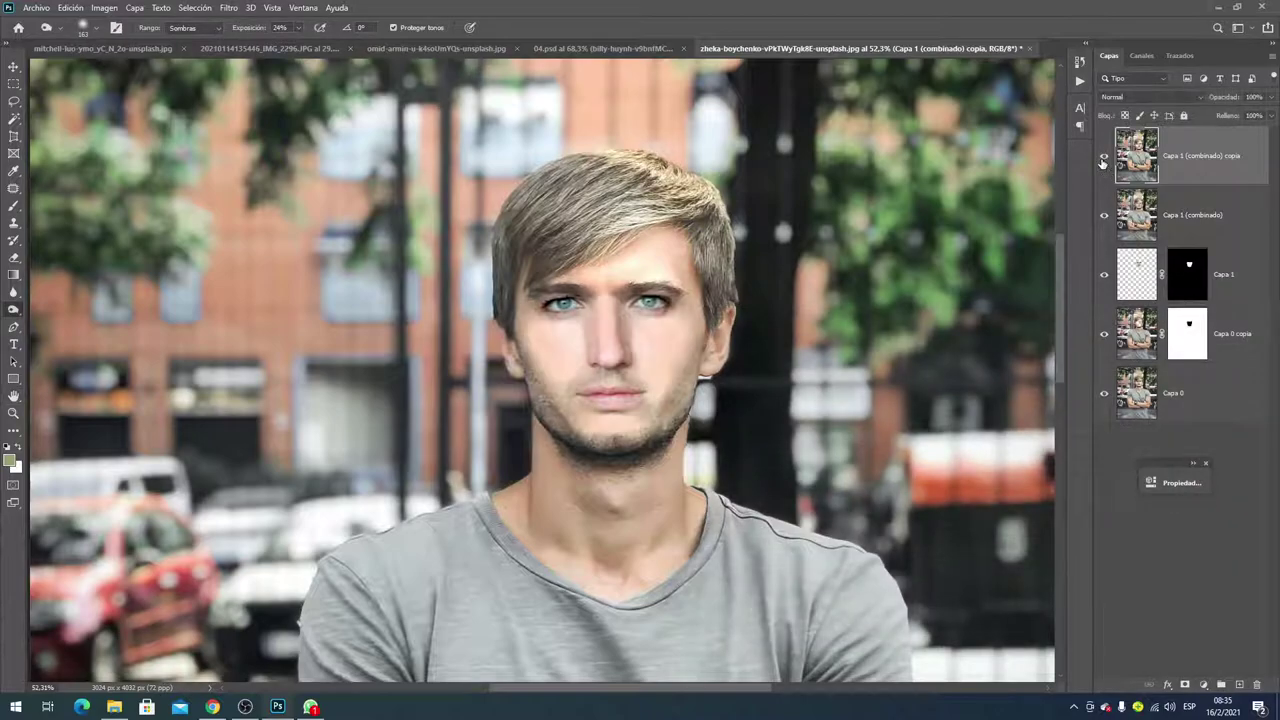
{"action": "left_click_drag", "start_coordinate": [636, 414], "coordinate": [686, 357]}
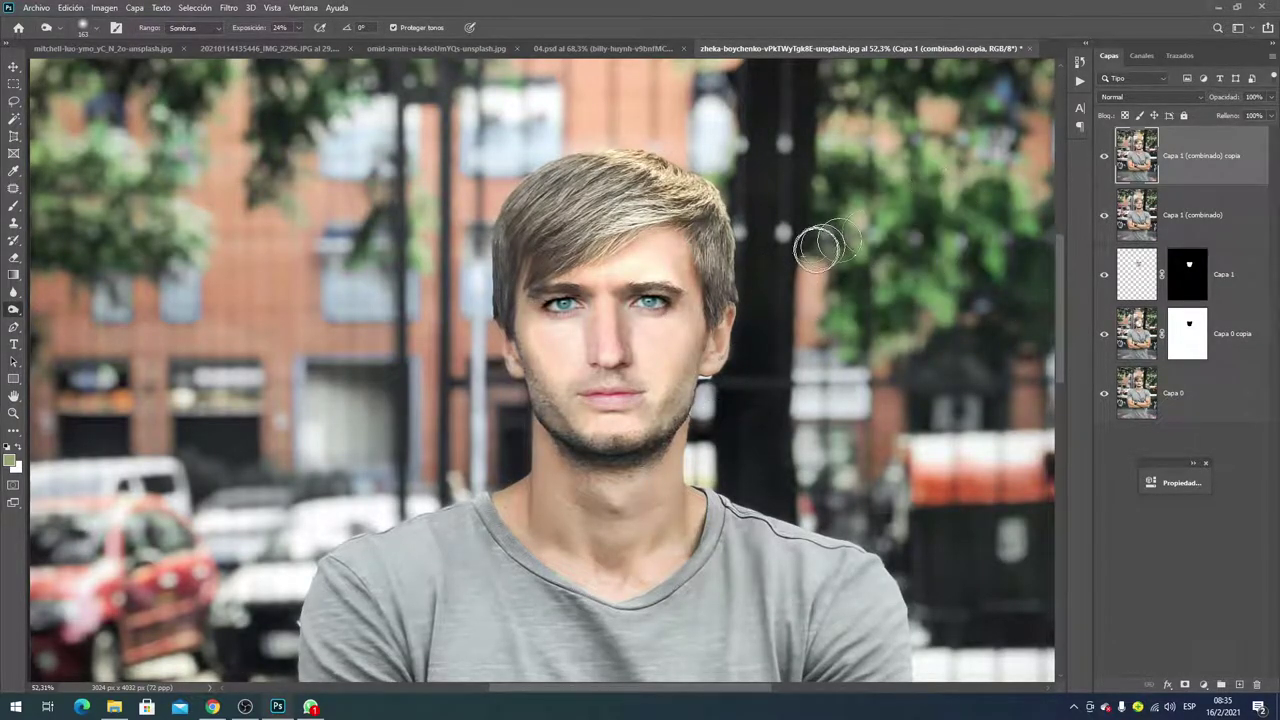
{"action": "scroll", "coordinate": [760, 200], "scroll_direction": "down", "scroll_amount": 2}
{"action": "scroll", "coordinate": [760, 200], "scroll_direction": "down", "scroll_amount": 2}
{"action": "scroll", "coordinate": [760, 205], "scroll_direction": "up", "scroll_amount": 2}
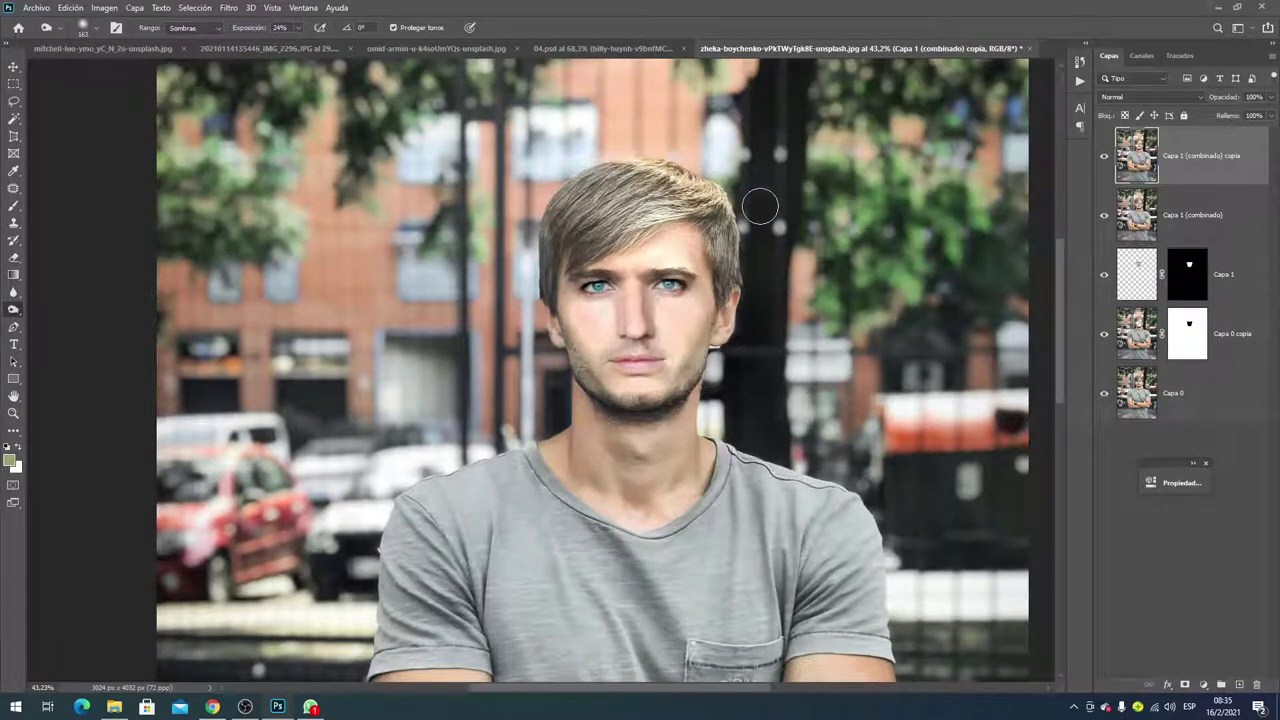
- Add the Niveles 1 Levels adjustment layer with black input set to 14
{"action": "left_click", "coordinate": [1202, 686]}
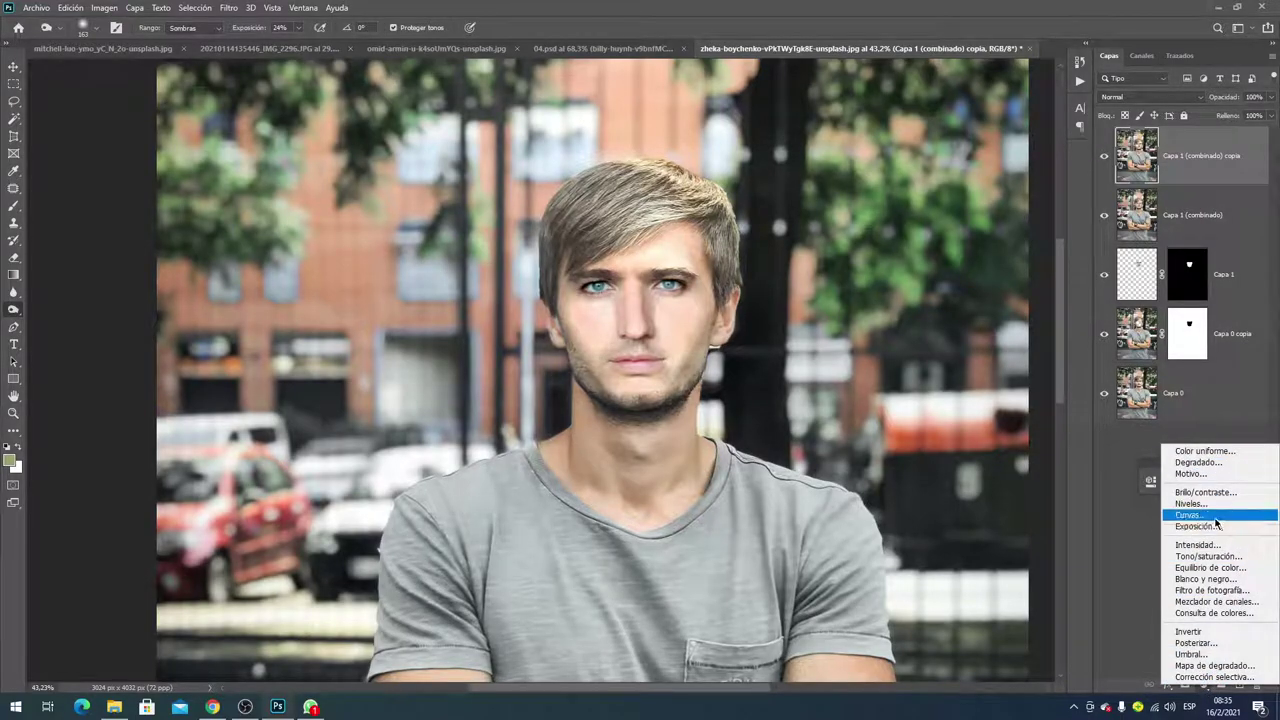
{"action": "left_click", "coordinate": [1191, 503]}
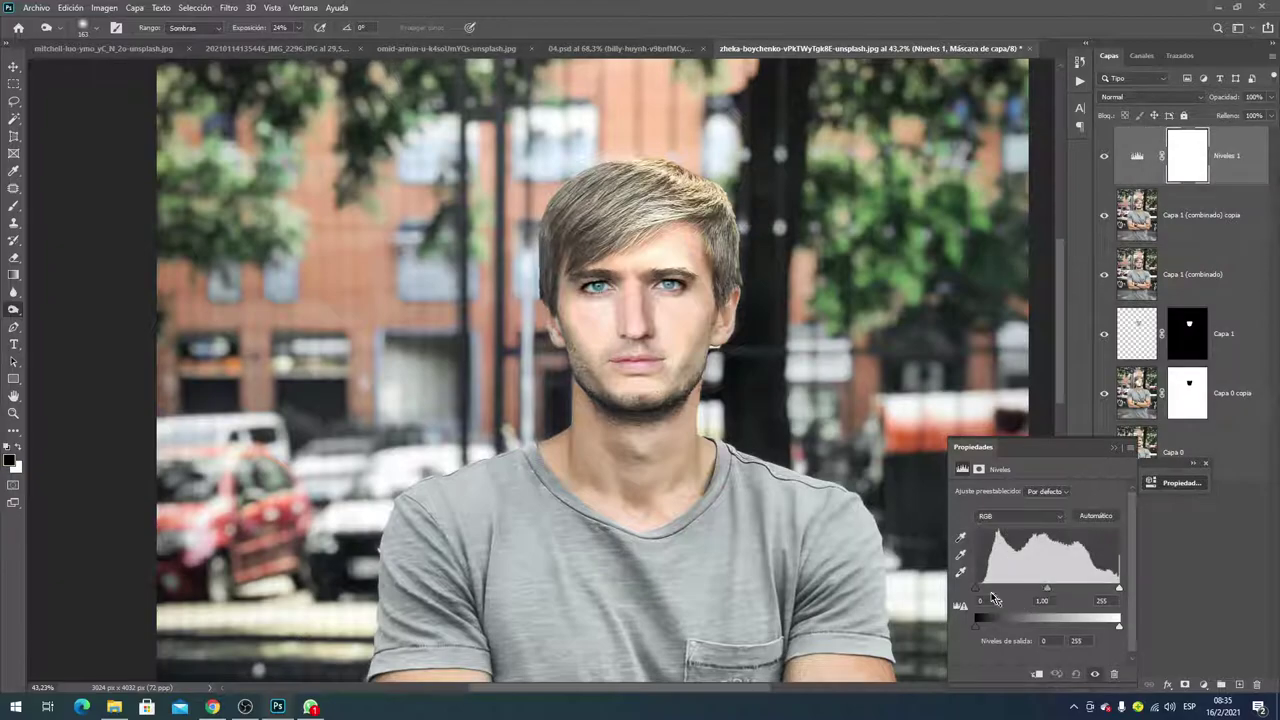
{"action": "left_click_drag", "start_coordinate": [981, 593], "coordinate": [989, 591]}
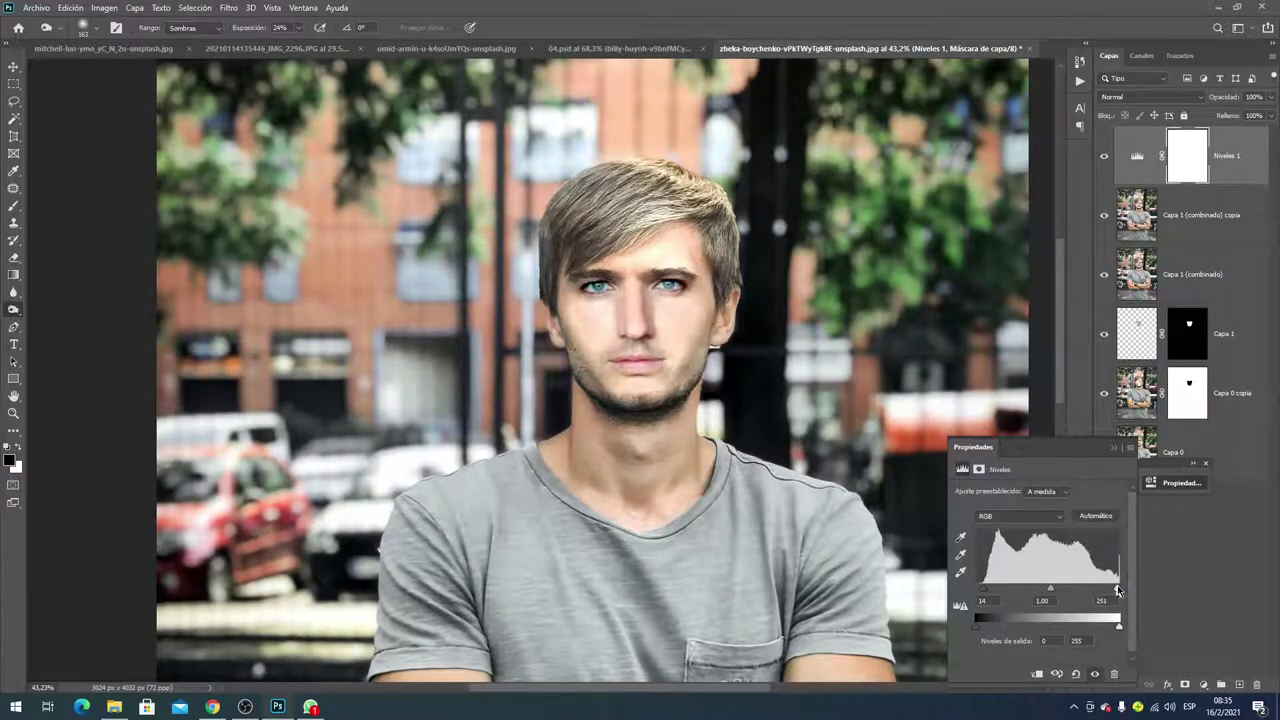
{"action": "left_click", "coordinate": [1233, 565]}
{"action": "left_click", "coordinate": [1203, 685]}
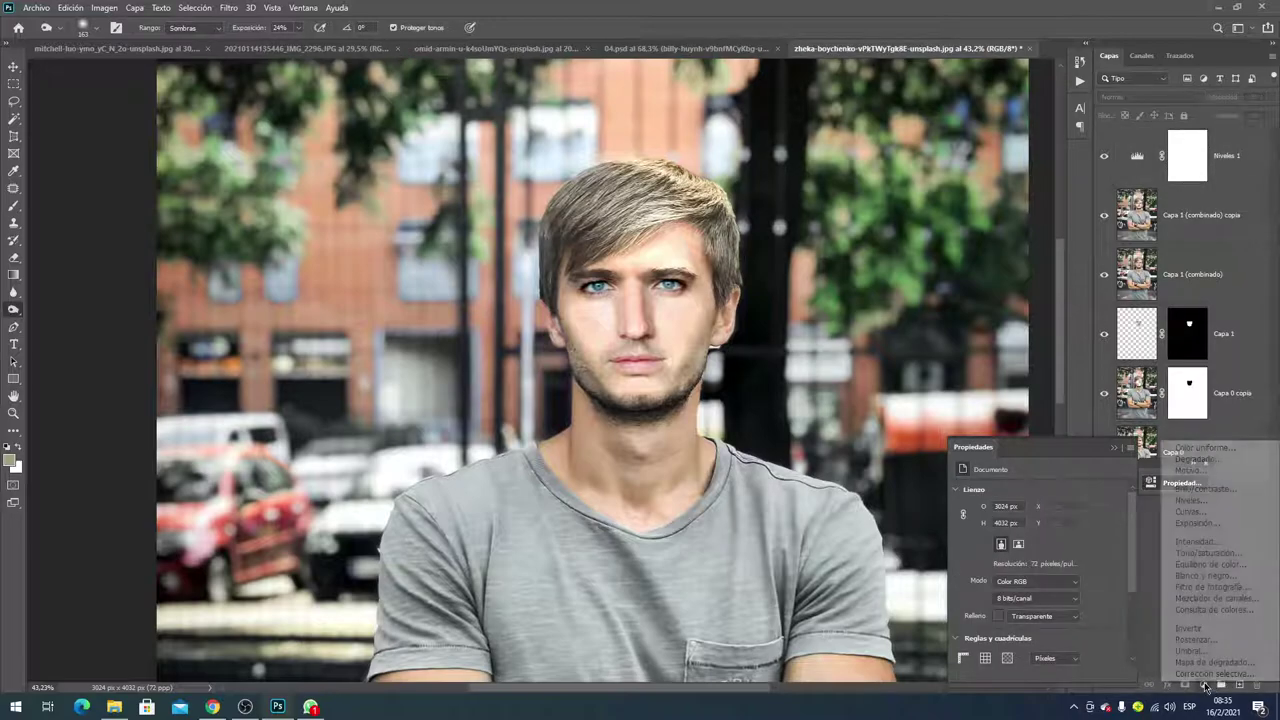
- Add a Color Lookup layer and preview Bleach Bypass, Candlelight and DropBlues LUTs
{"action": "left_click", "coordinate": [1235, 614]}
{"action": "left_click", "coordinate": [1118, 495]}
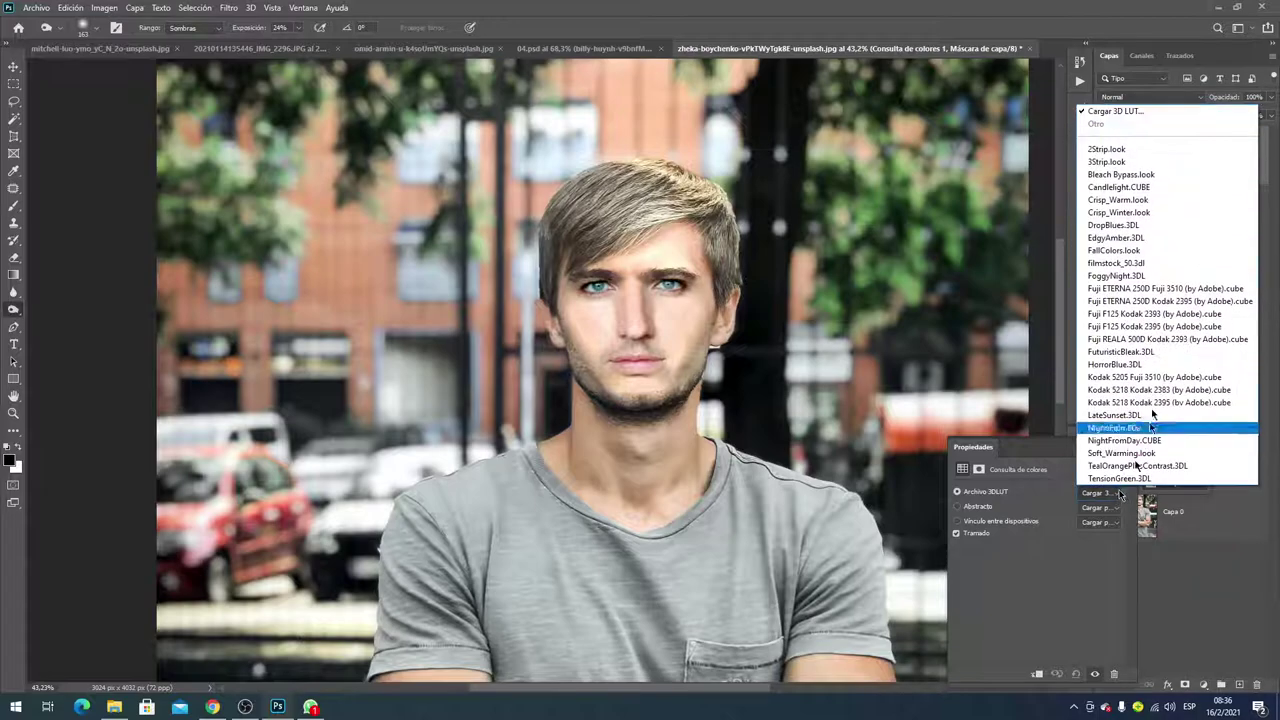
{"action": "left_click", "coordinate": [1126, 171]}
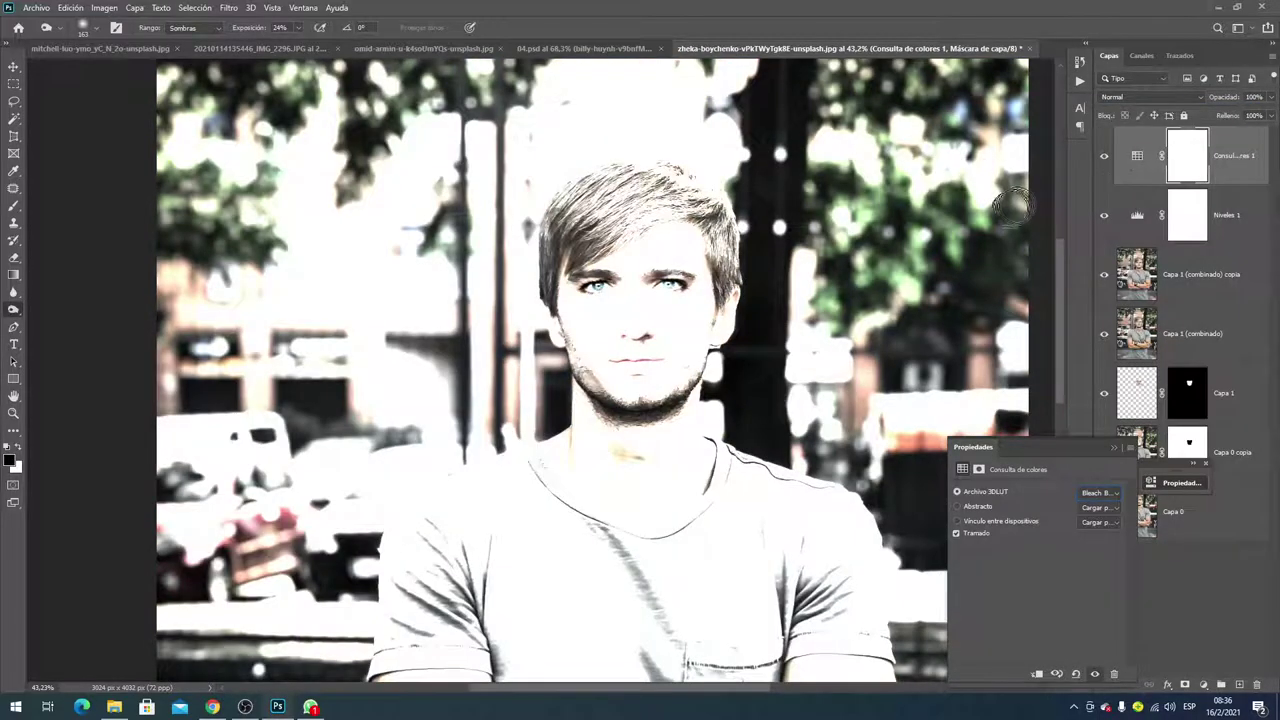
{"action": "key", "text": "Down"}
{"action": "key", "text": "Down"}
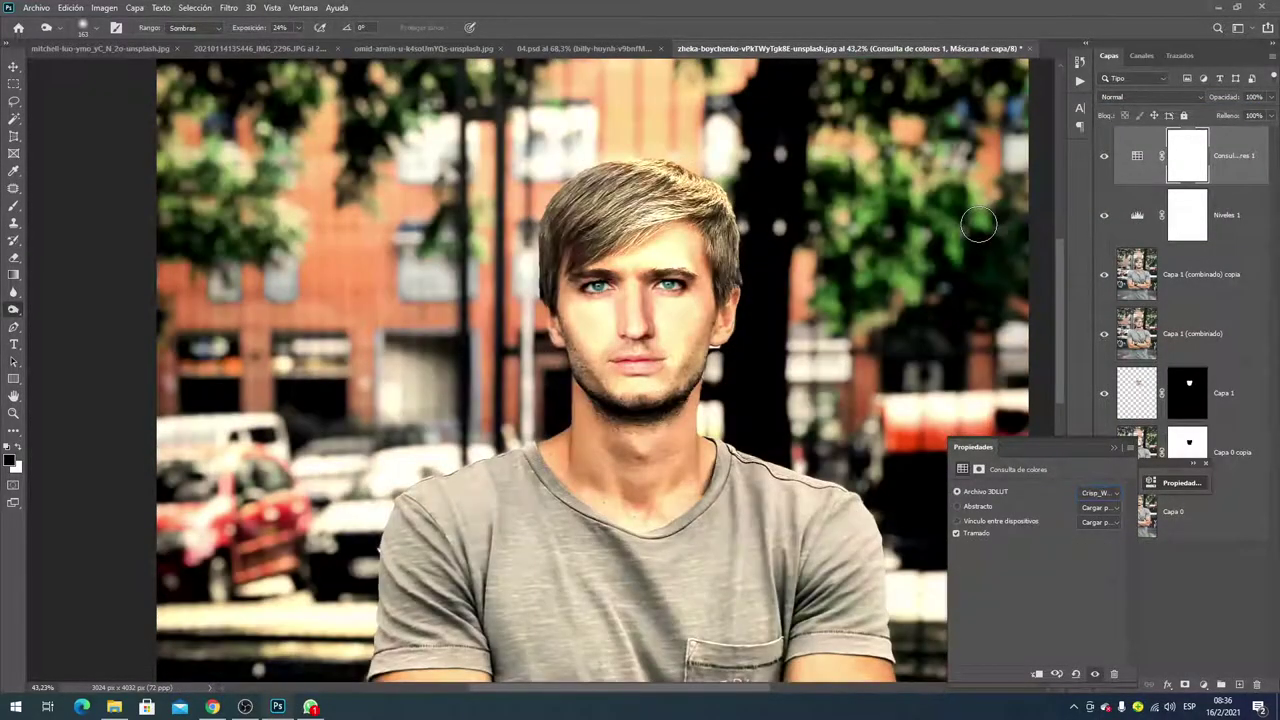
{"action": "key", "text": "Down"}
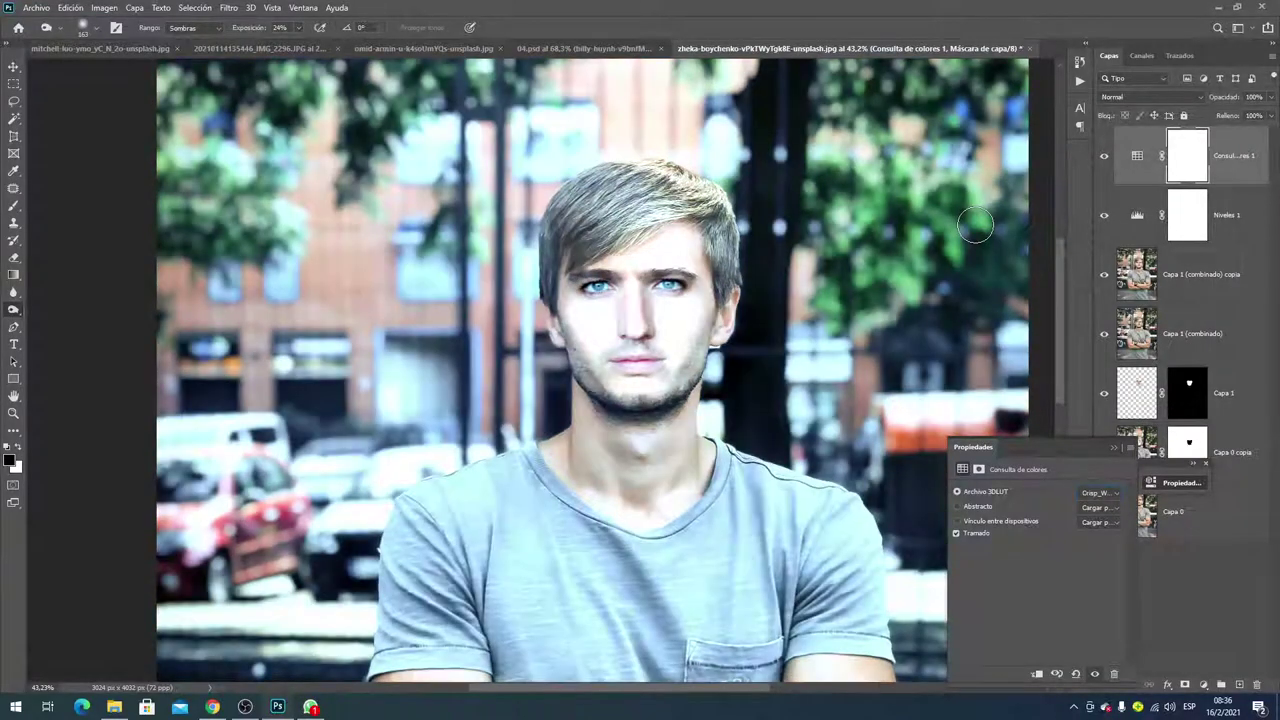
{"action": "key", "text": "Down"}
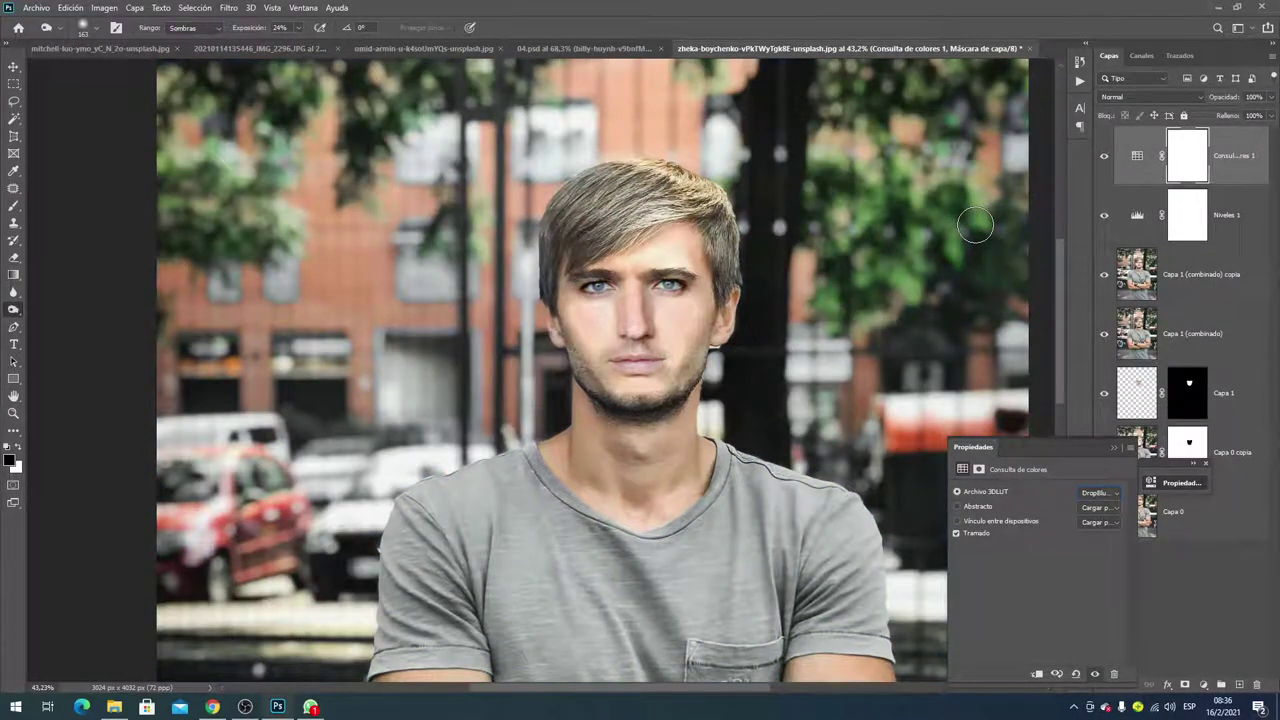
{"action": "left_click", "coordinate": [1104, 160]}
- Settle on the FallColors LUT, compare it on and off, and set opacity to 82%
{"action": "left_click", "coordinate": [1092, 500]}
{"action": "key", "text": "Escape"}
{"action": "key", "text": "Down"}
{"action": "key", "text": "Down"}
{"action": "key", "text": "Up"}
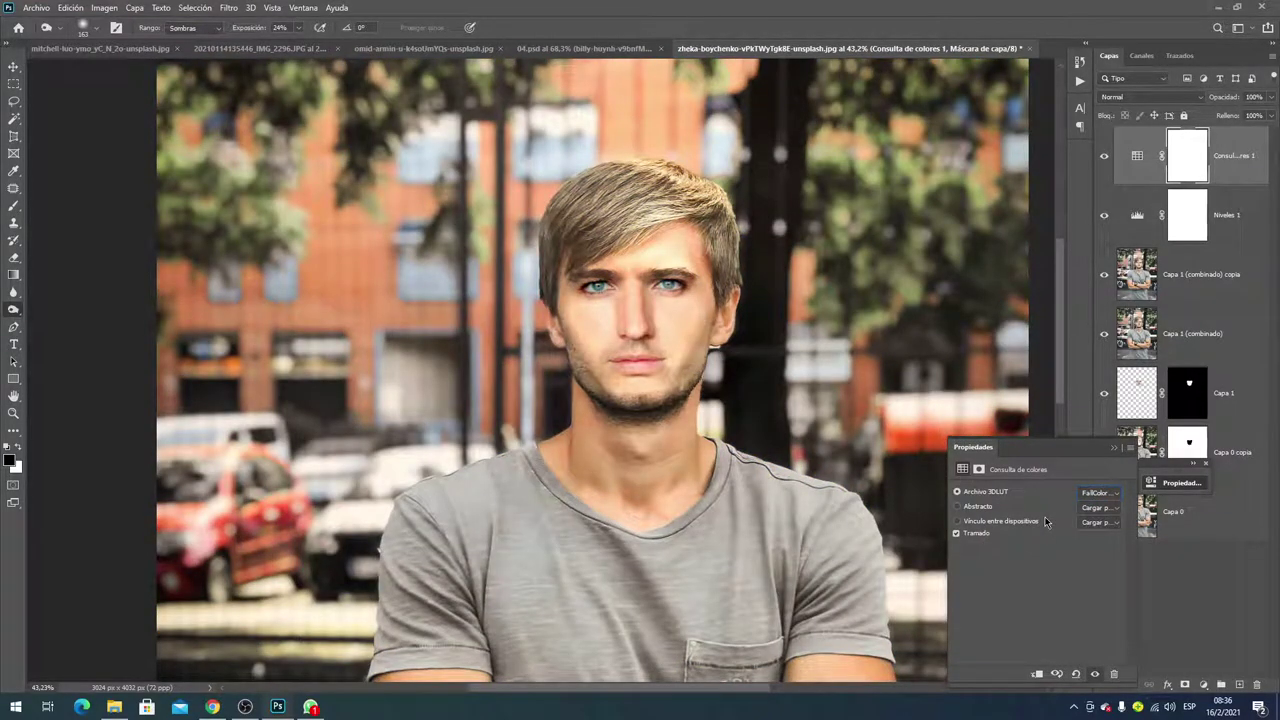
{"action": "left_click", "coordinate": [1104, 158]}
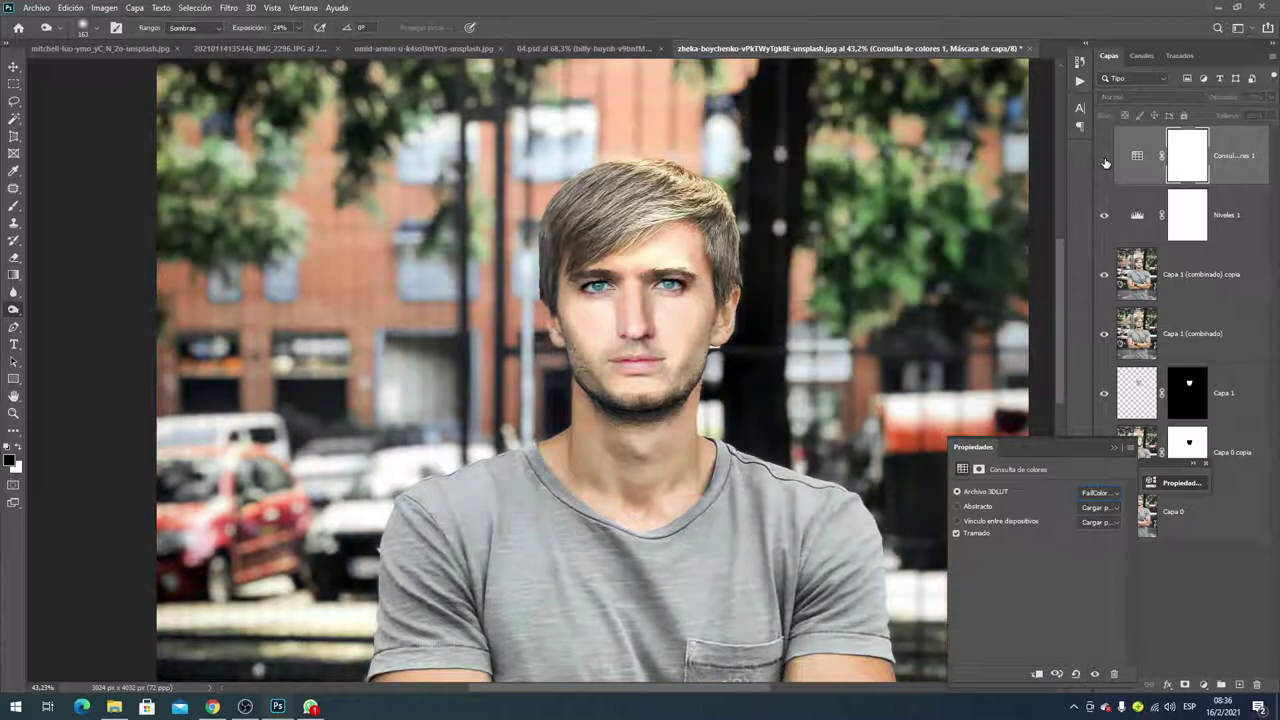
{"action": "left_click", "coordinate": [1104, 158]}
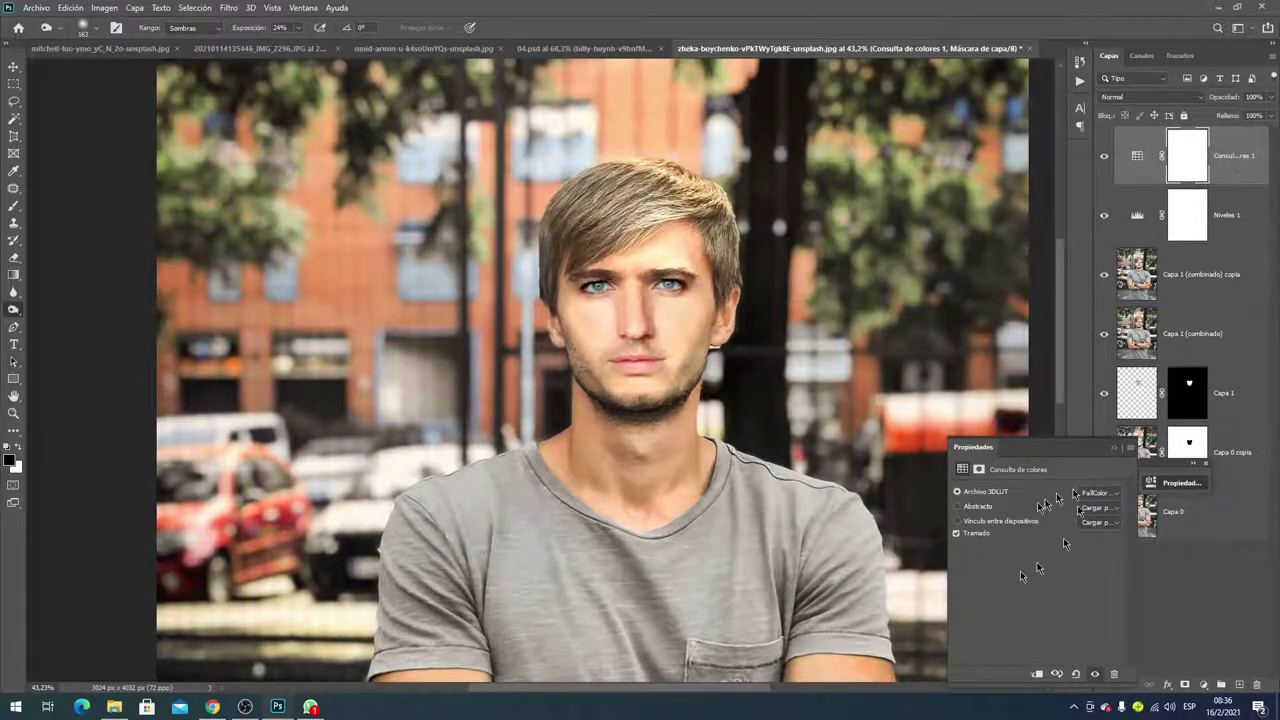
{"action": "left_click", "coordinate": [1268, 98]}
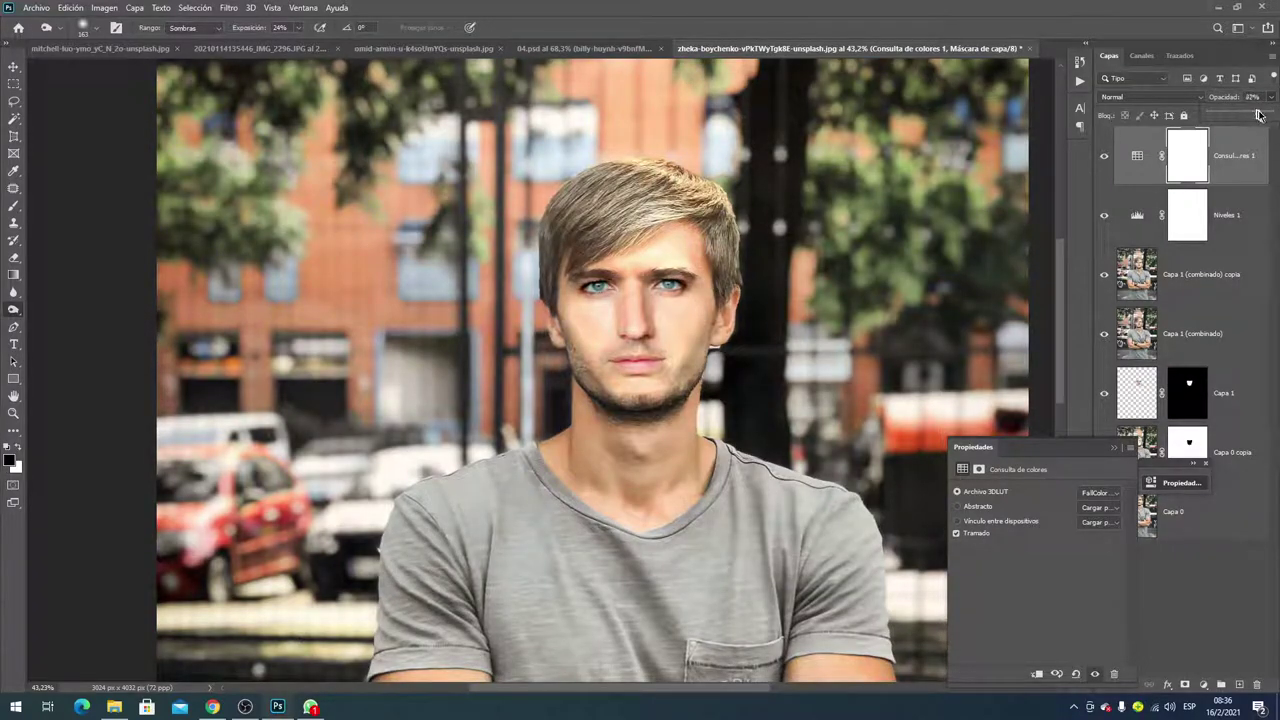
{"action": "left_click", "coordinate": [1231, 178]}
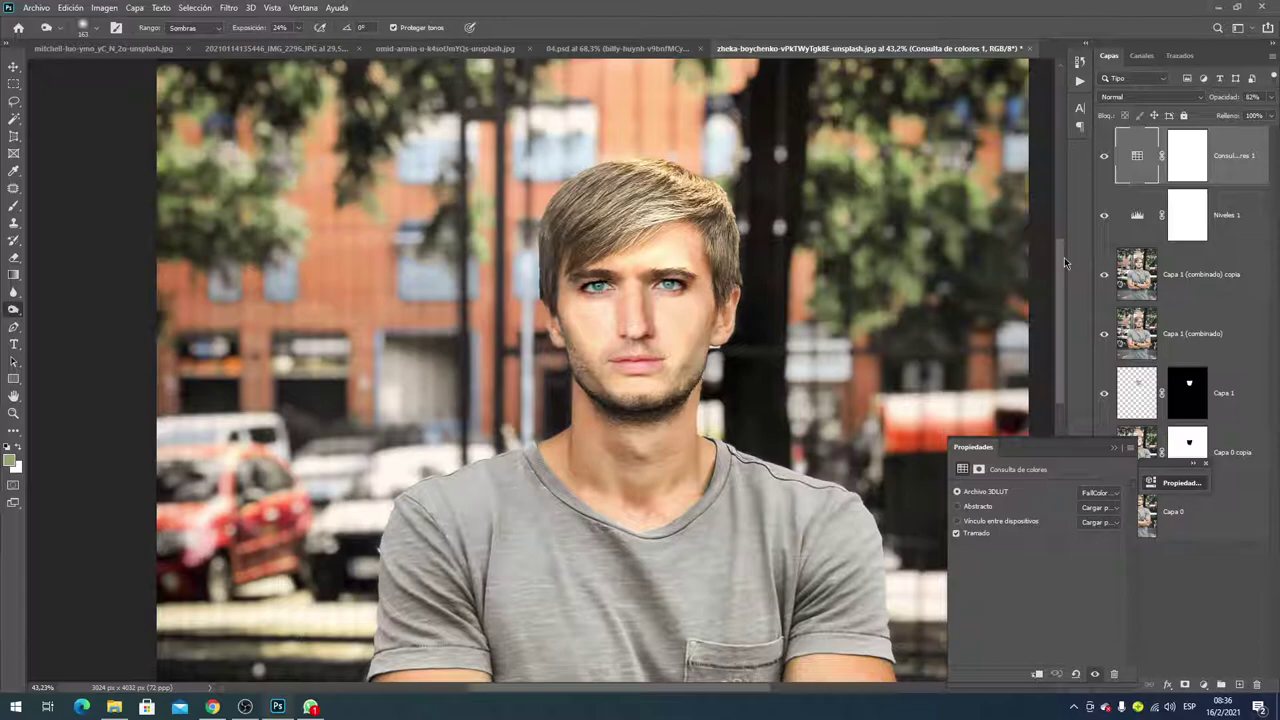
- Stamp all visible layers into Capa 2 and open the Camera Raw Filter on it
{"action": "key", "text": "ctrl+shift+alt+e"}
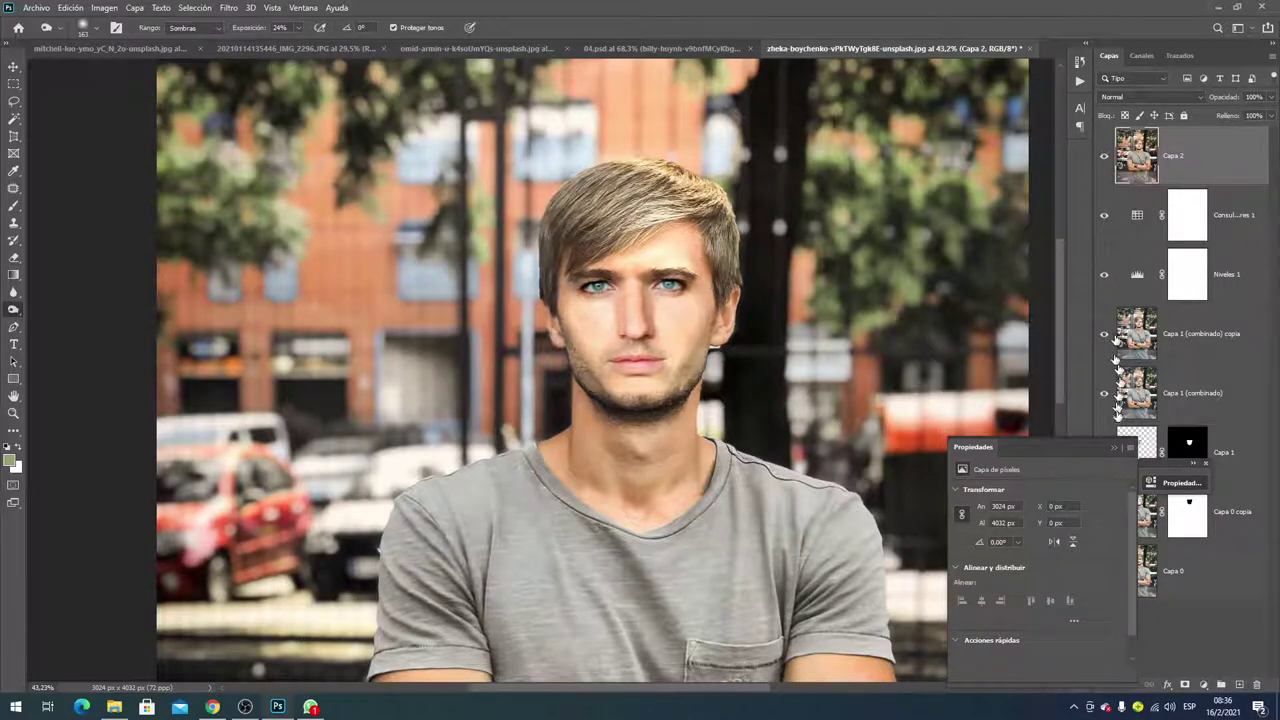
{"action": "left_click", "coordinate": [1112, 449]}
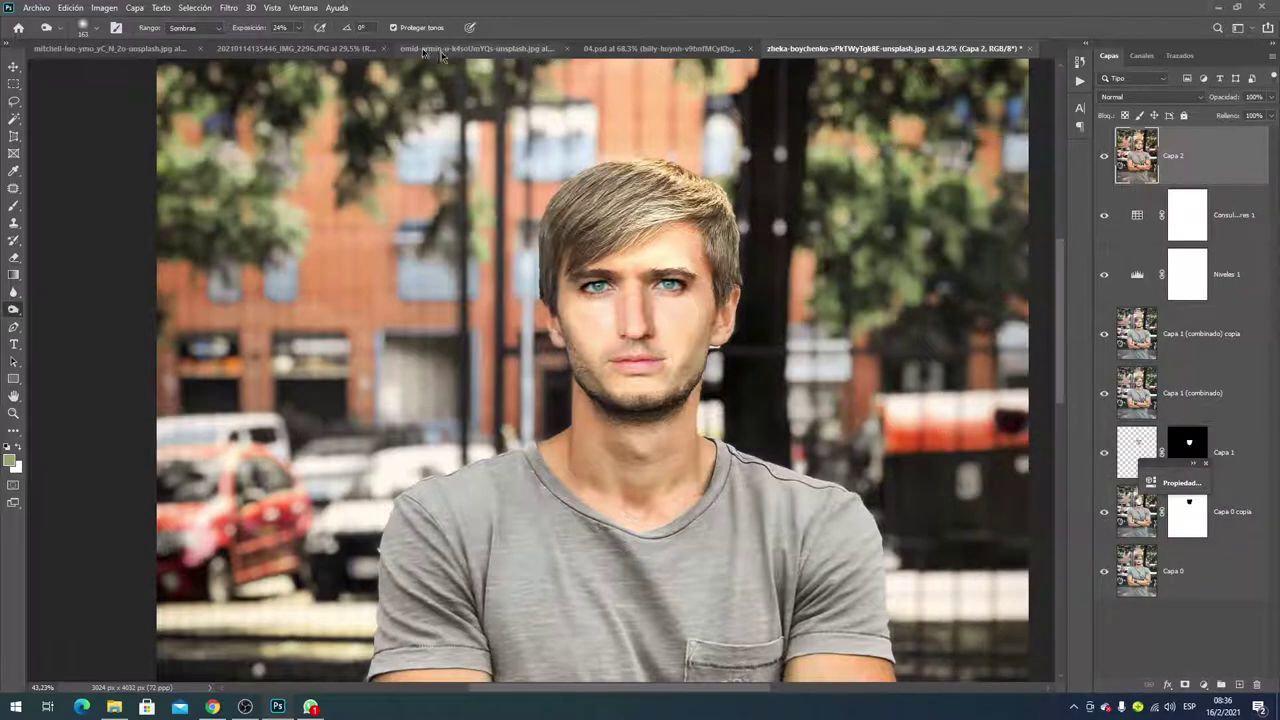
{"action": "left_click", "coordinate": [229, 9]}
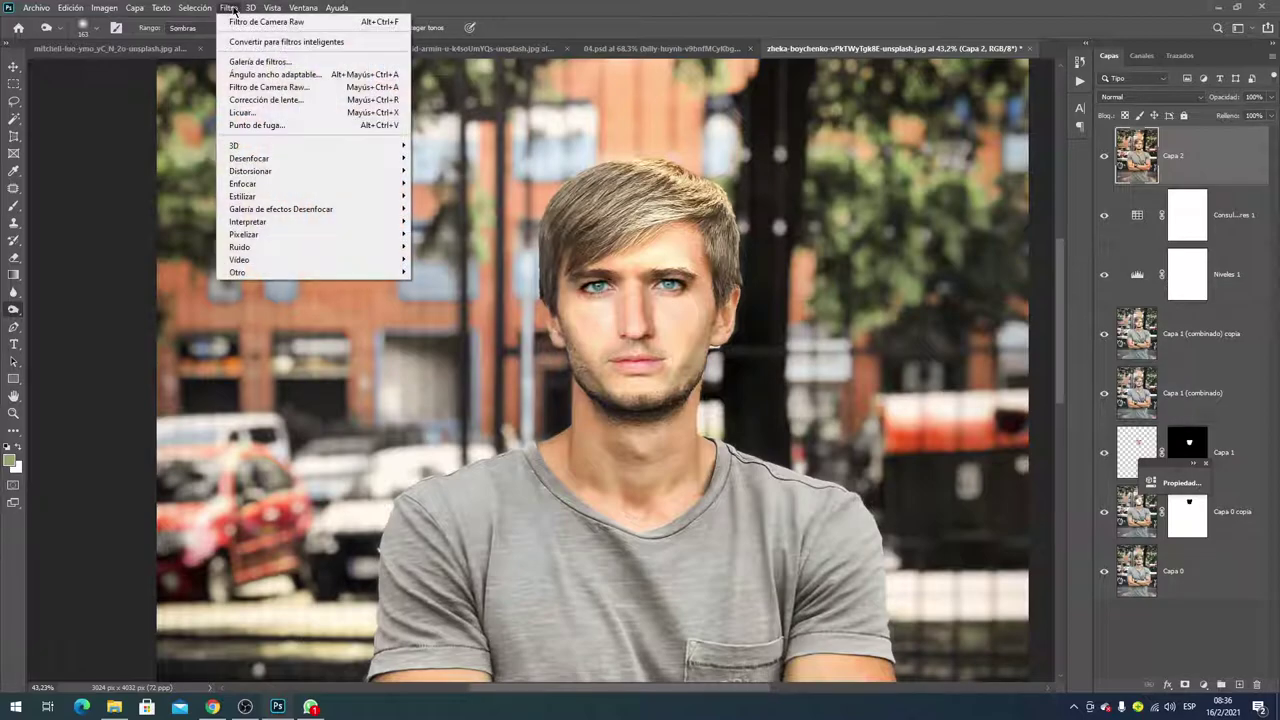
{"action": "left_click", "coordinate": [262, 22]}
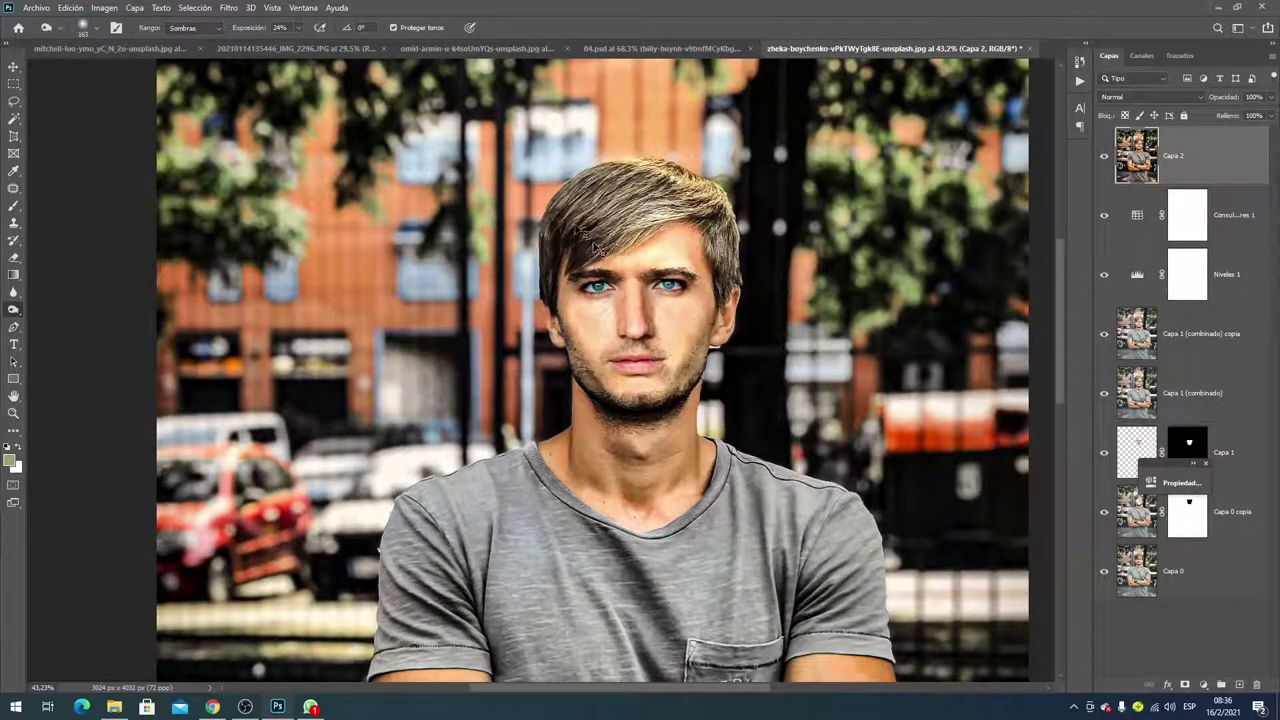
{"action": "key", "text": "ctrl+z"}
{"action": "left_click", "coordinate": [232, 8]}
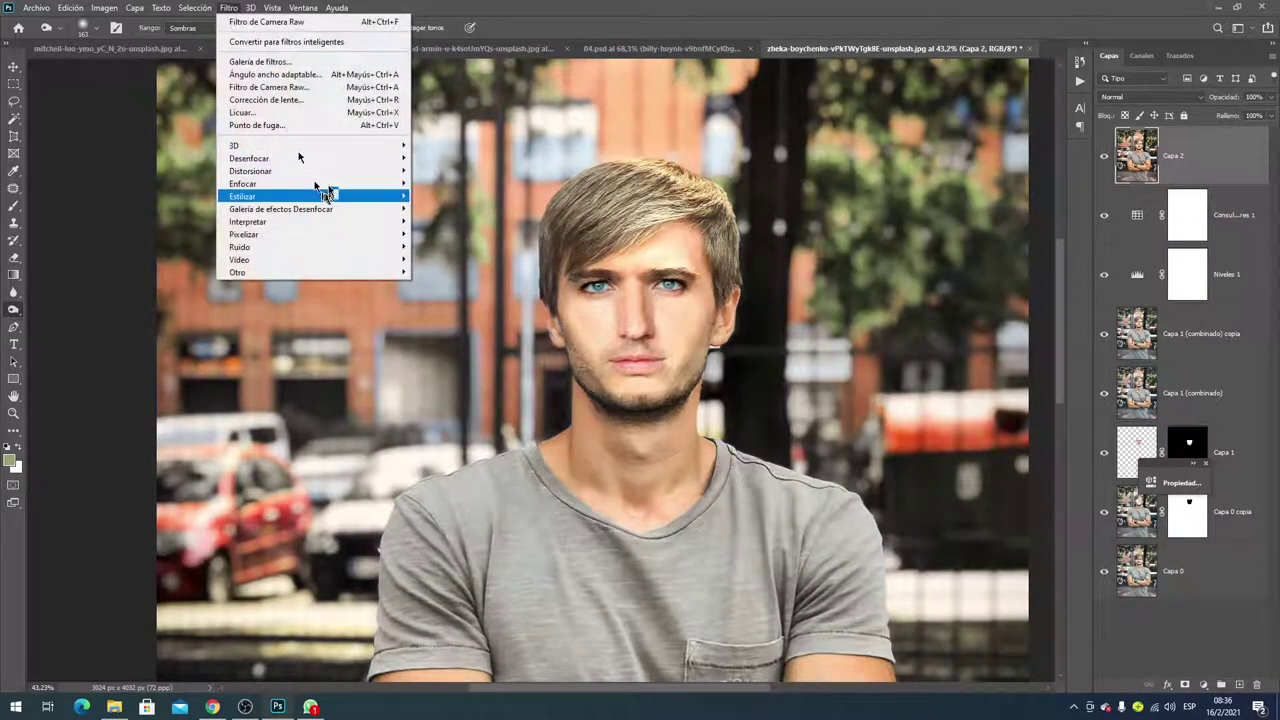
{"action": "left_click", "coordinate": [302, 90]}
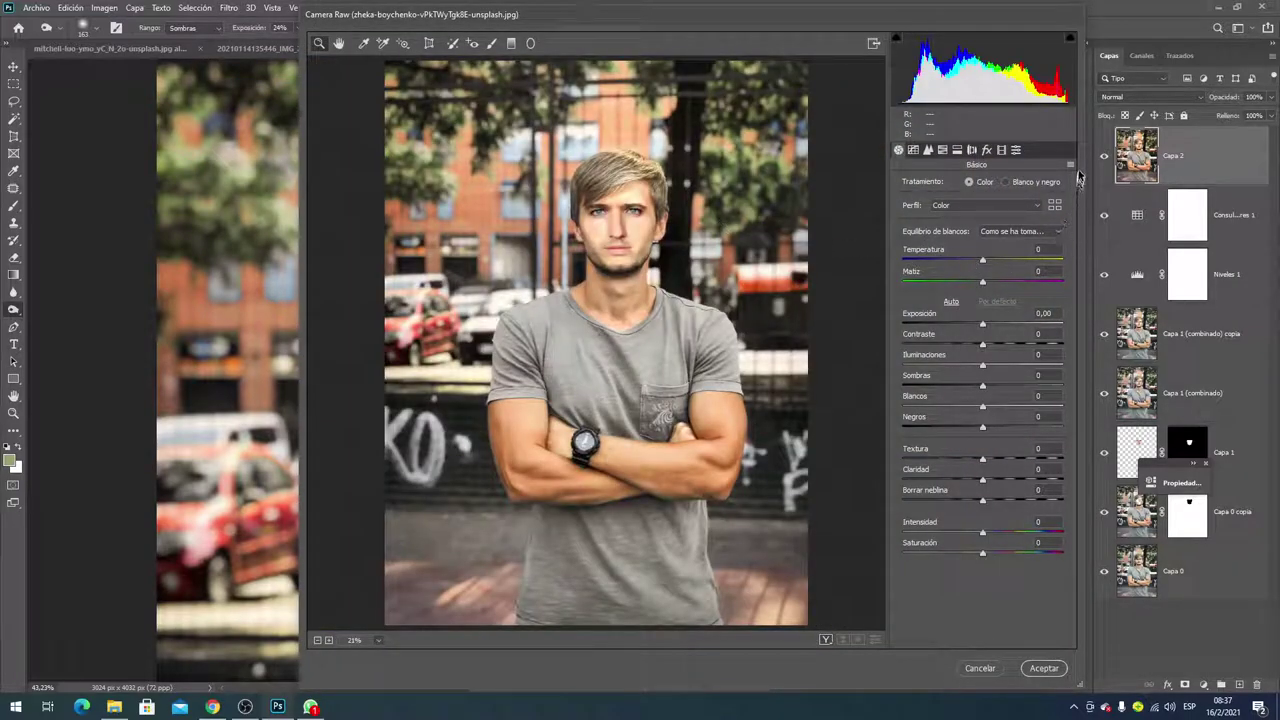
- Load the saved franc.xmp settings in Camera Raw
{"action": "left_click", "coordinate": [1072, 168]}
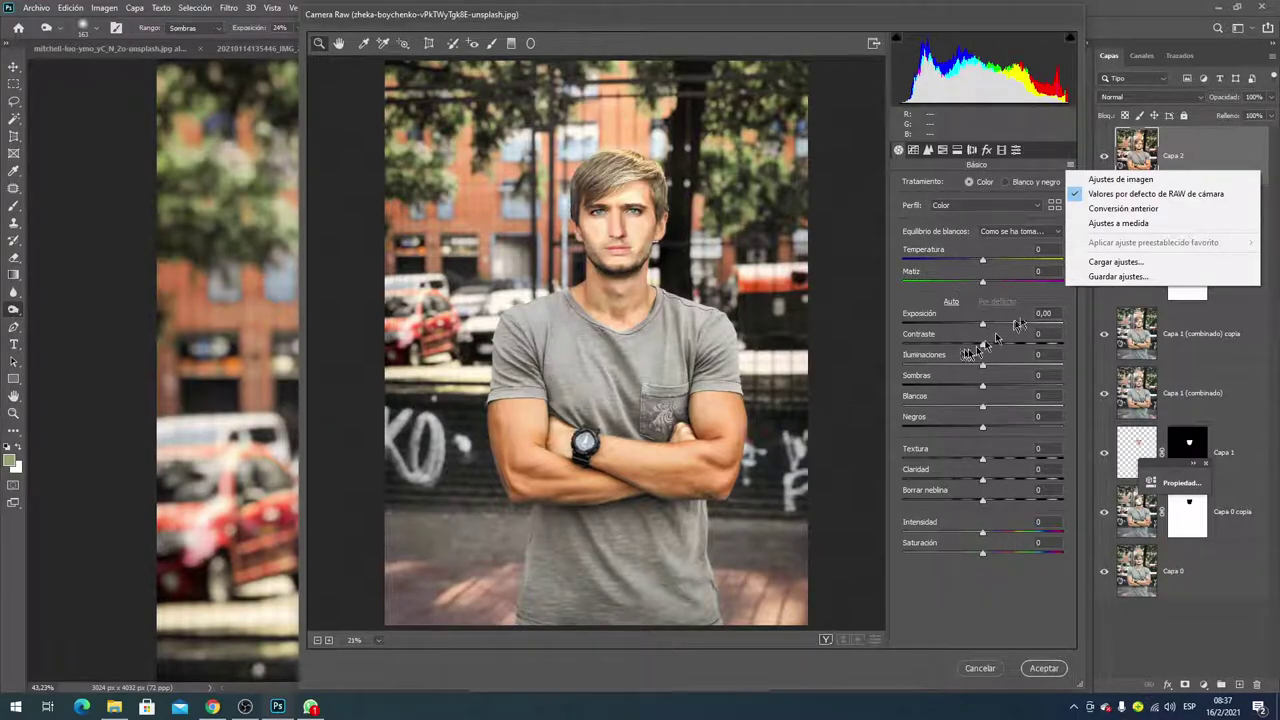
{"action": "left_click", "coordinate": [1103, 265]}
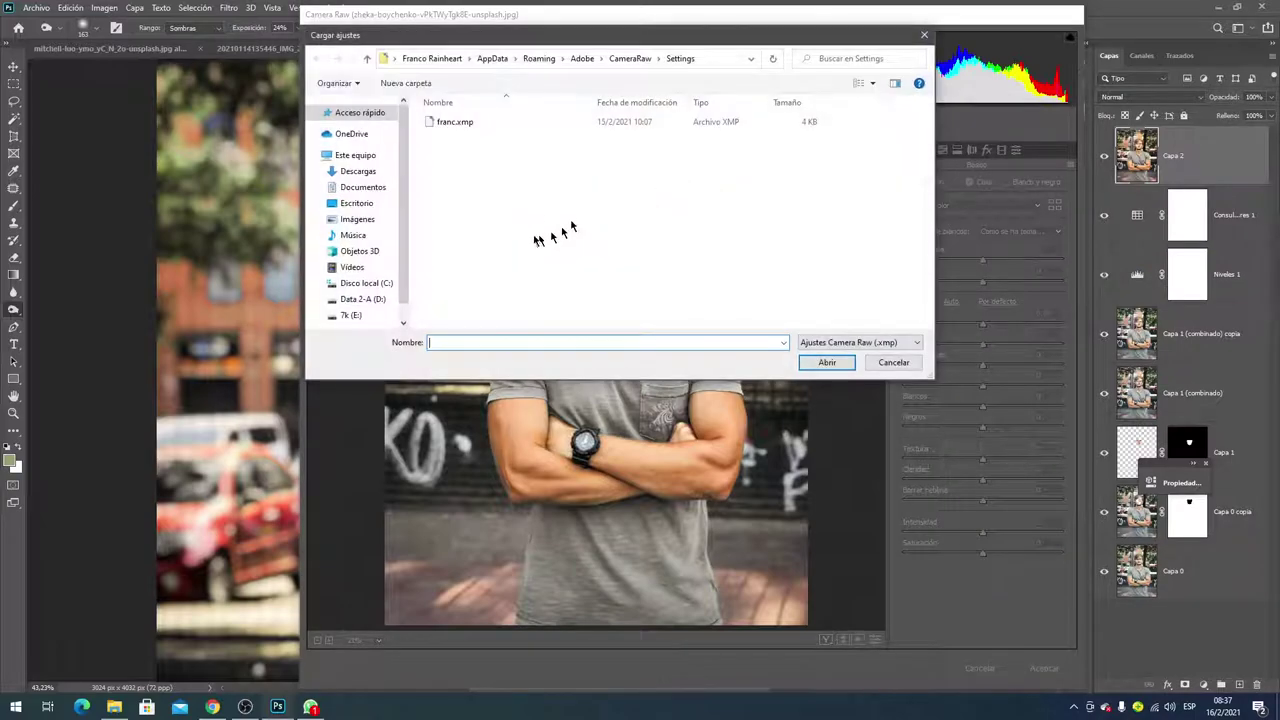
{"action": "double_click", "coordinate": [464, 124]}
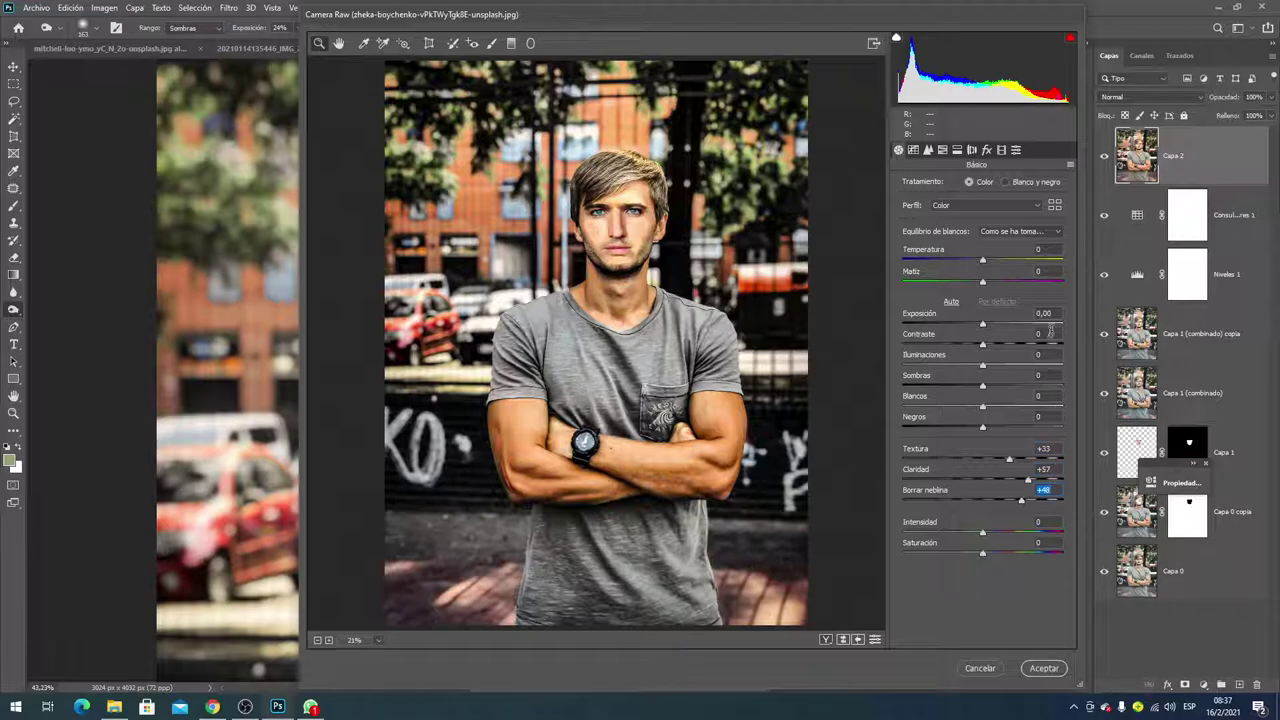
- Set vibrance +32, saturation +17, exposure +0.30, highlights +6 and temperature -13
{"action": "left_click", "coordinate": [1010, 533]}
{"action": "left_click_drag", "start_coordinate": [1010, 535], "coordinate": [988, 556]}
{"action": "left_click", "coordinate": [993, 555]}
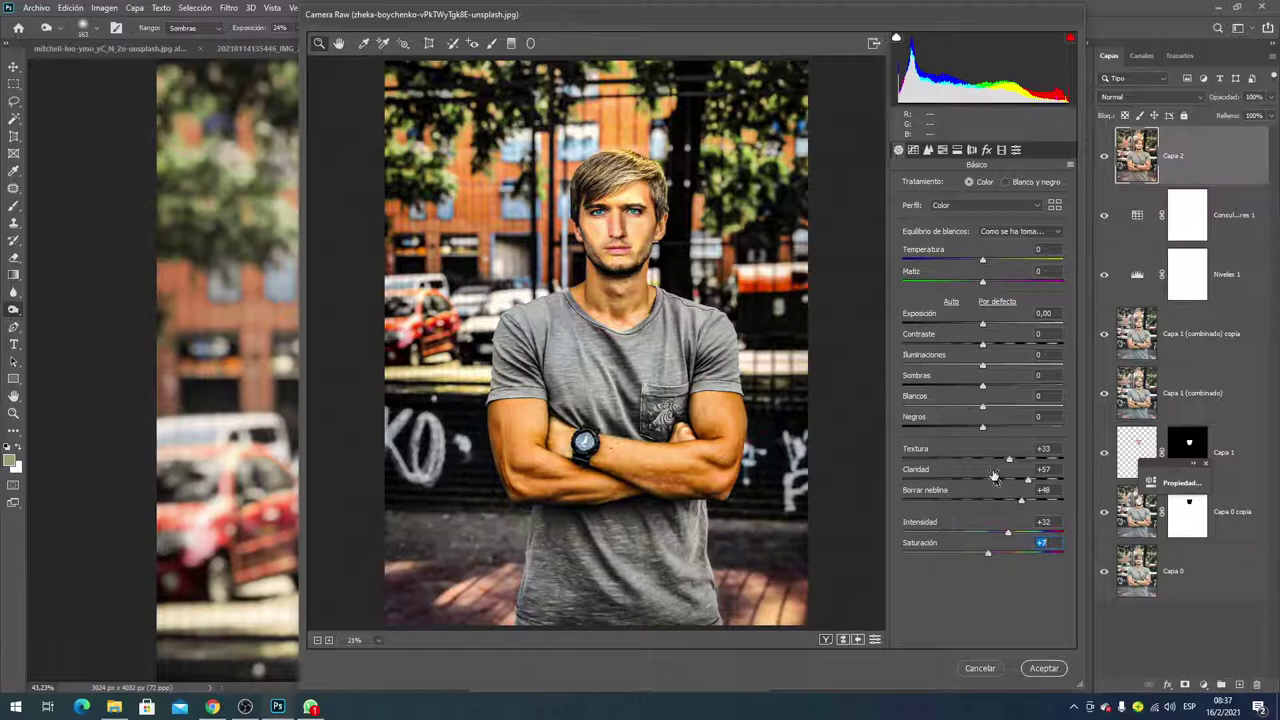
{"action": "left_click_drag", "start_coordinate": [982, 328], "coordinate": [988, 330]}
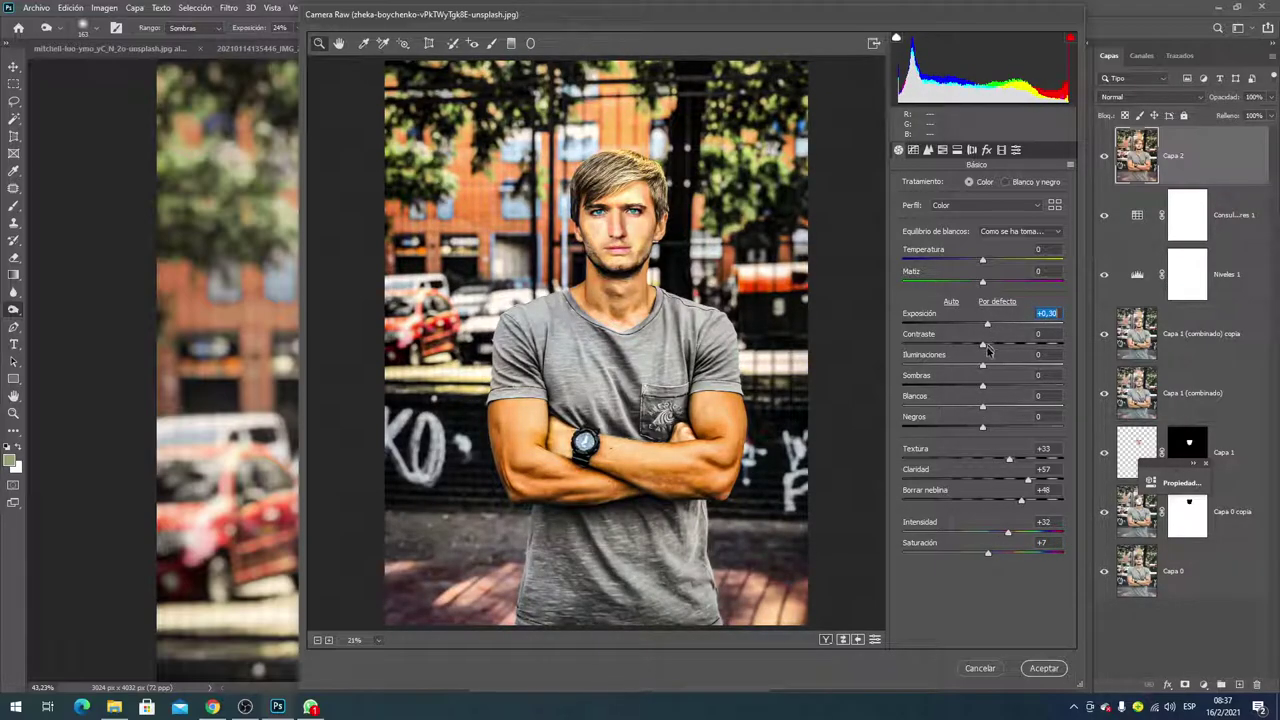
{"action": "left_click_drag", "start_coordinate": [983, 366], "coordinate": [995, 346]}
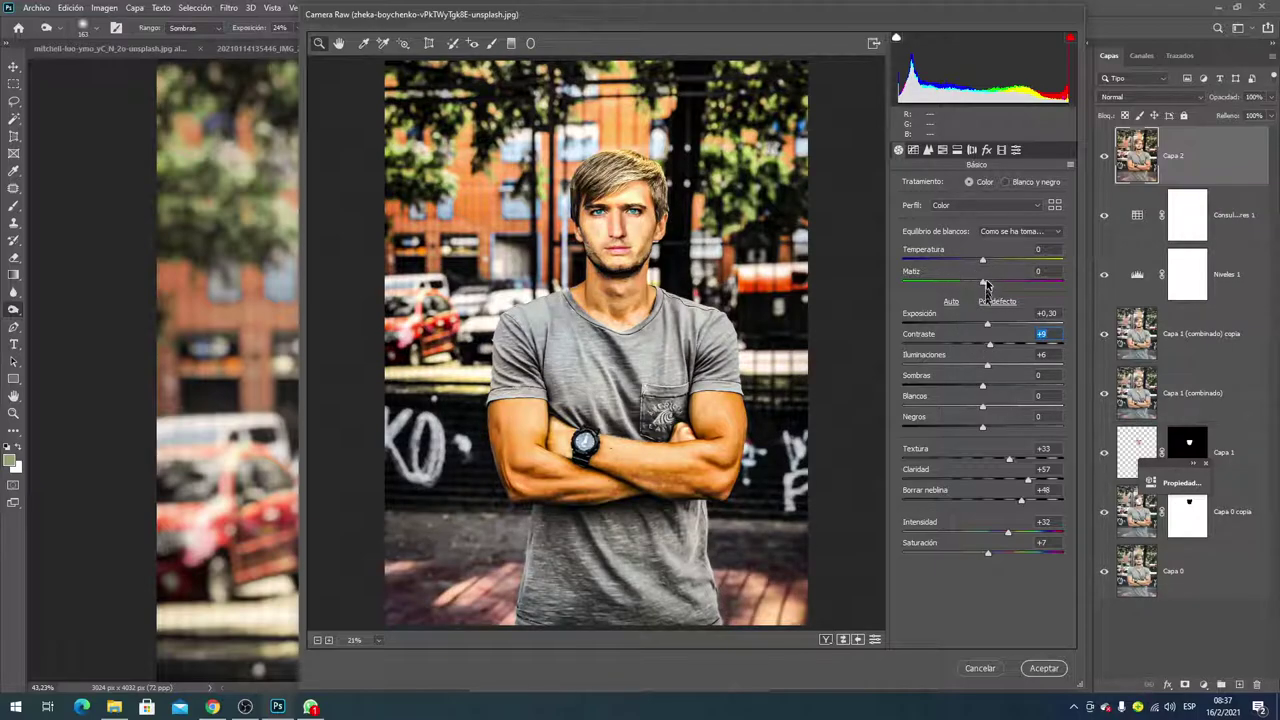
{"action": "left_click_drag", "start_coordinate": [981, 259], "coordinate": [973, 264]}
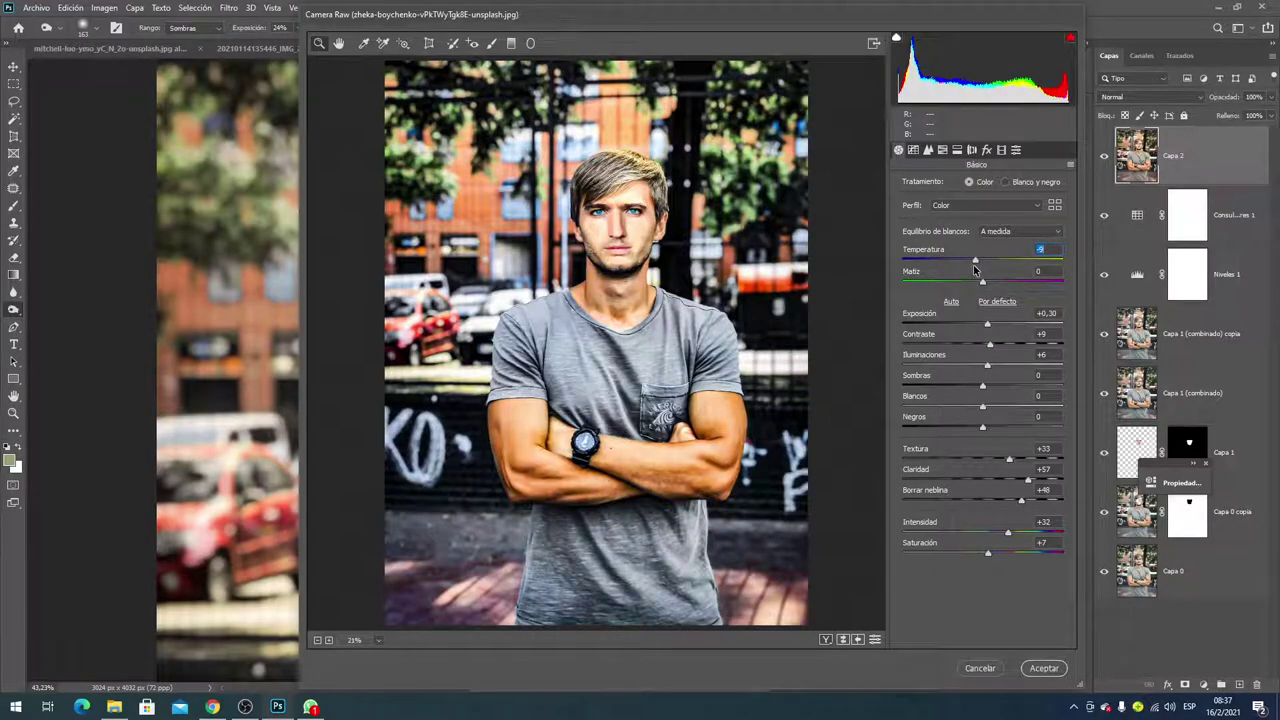
- Check Detail sharpening 51 and noise reduction 15, then apply the edits to Capa 2
{"action": "left_click", "coordinate": [927, 150]}
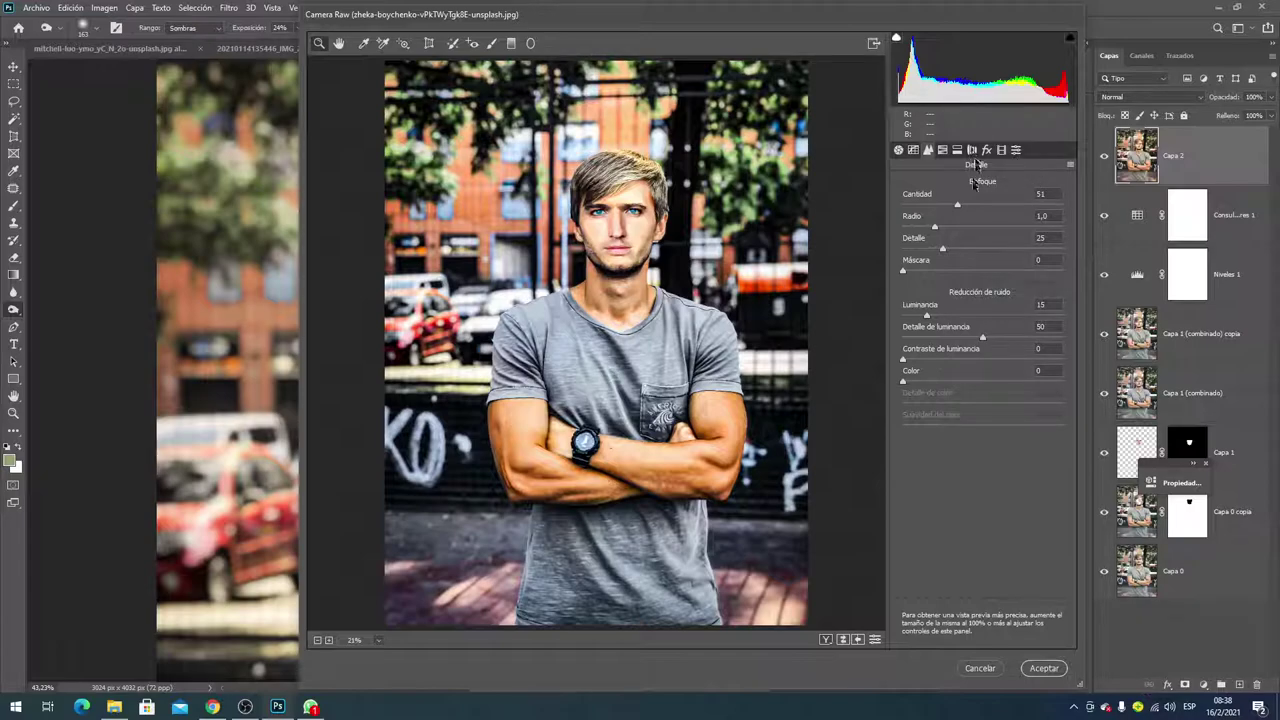
{"action": "left_click", "coordinate": [1045, 668]}
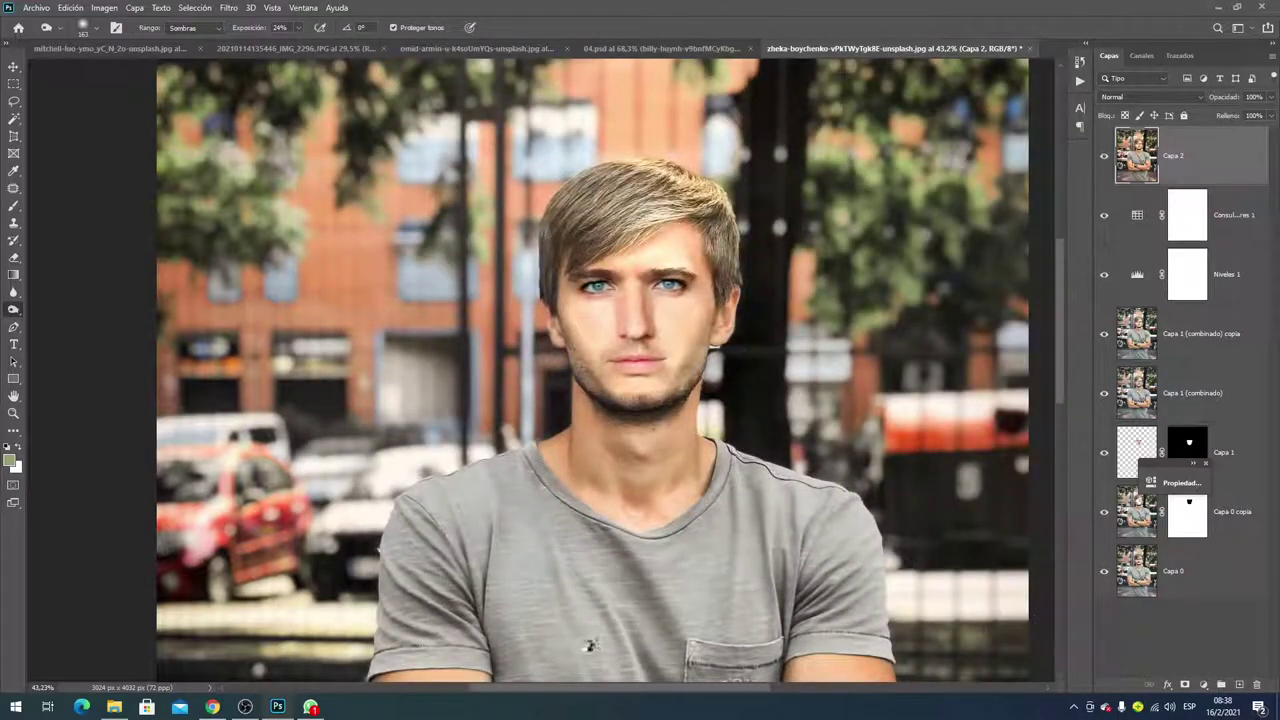
{"action": "scroll", "coordinate": [800, 320], "scroll_direction": "down", "scroll_amount": 2}
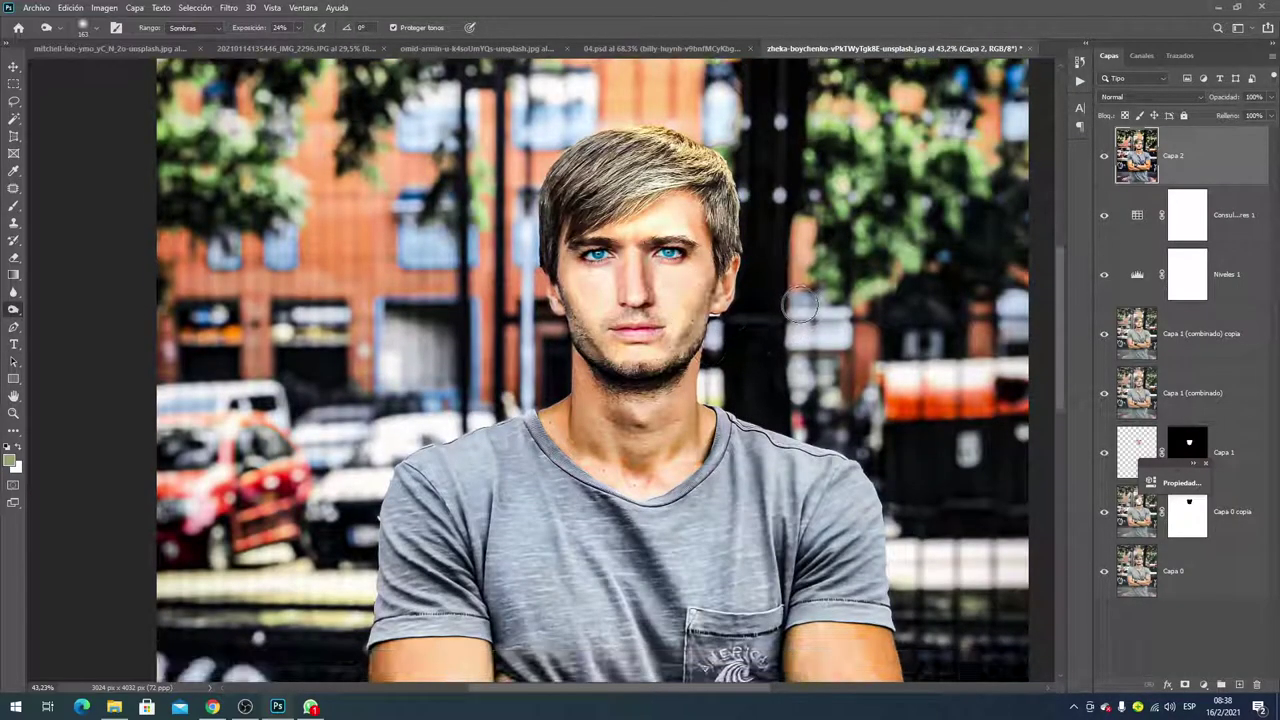
{"action": "left_click", "coordinate": [245, 707]}
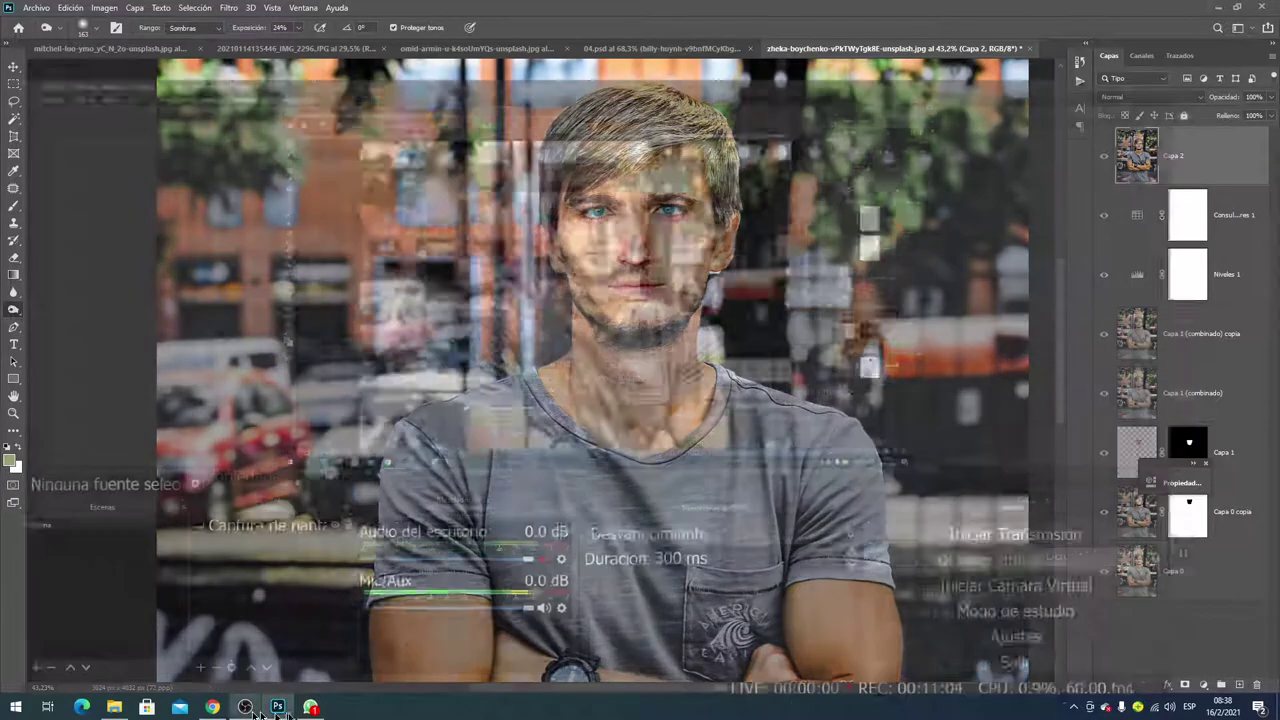